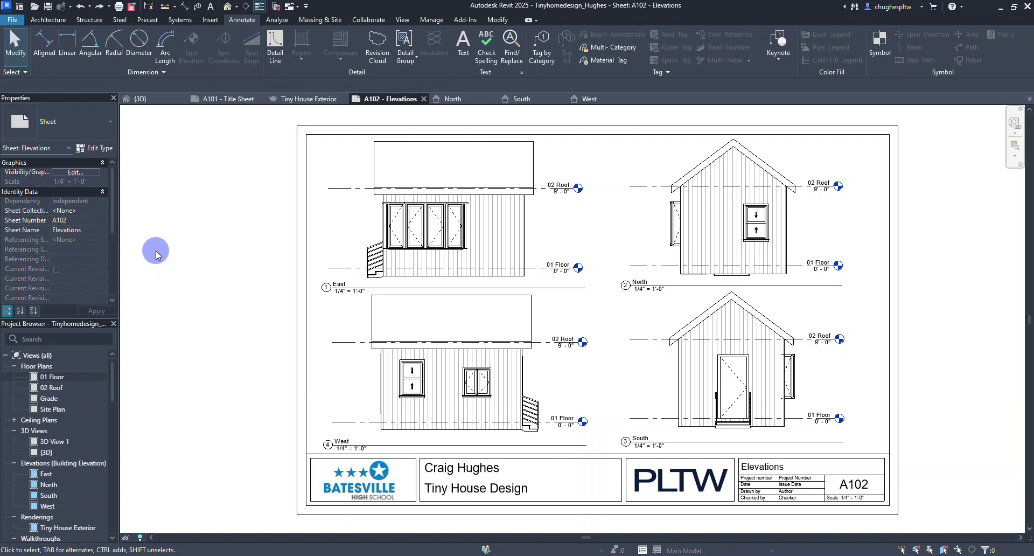
Create a new sheet A103 with the B 11 x 17 Horizontal title block.
scroll(70, 413, "down", 3)
scroll(68, 412, "down", 4)
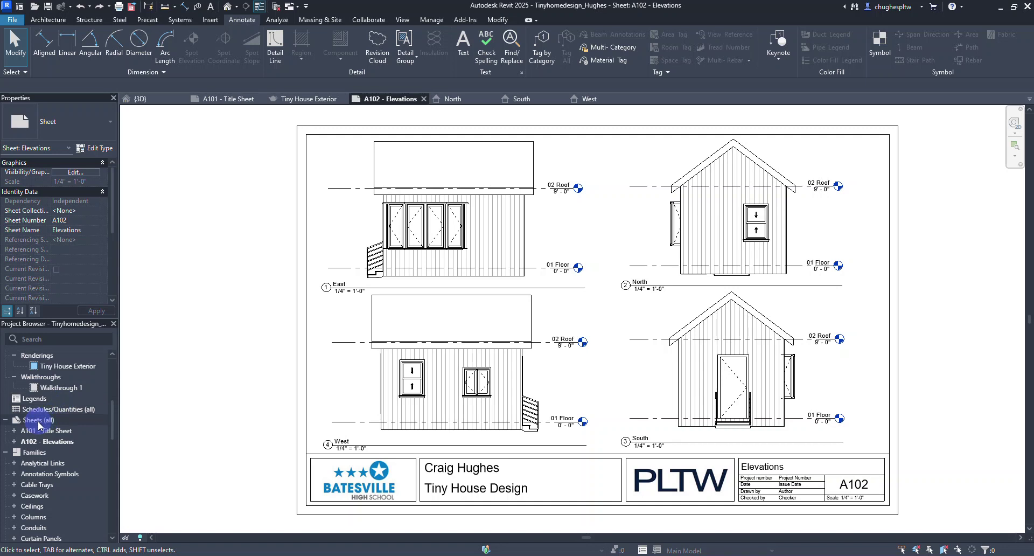
right_click(38, 423)
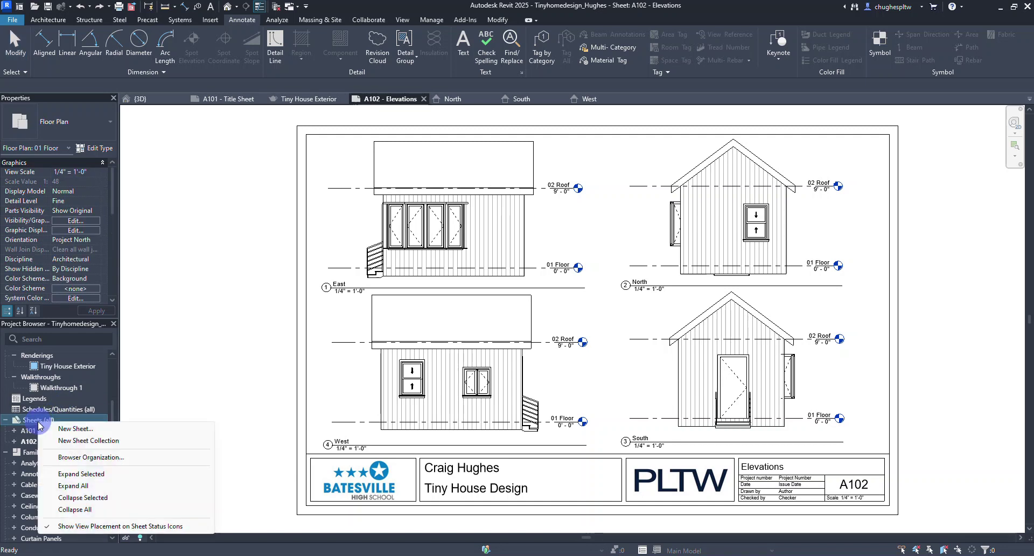
left_click(62, 428)
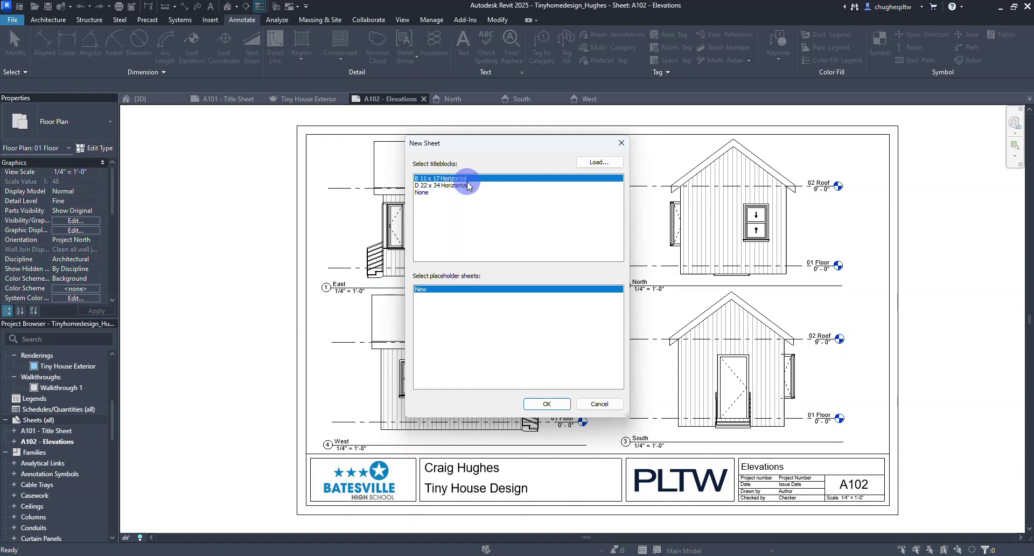
left_click(544, 404)
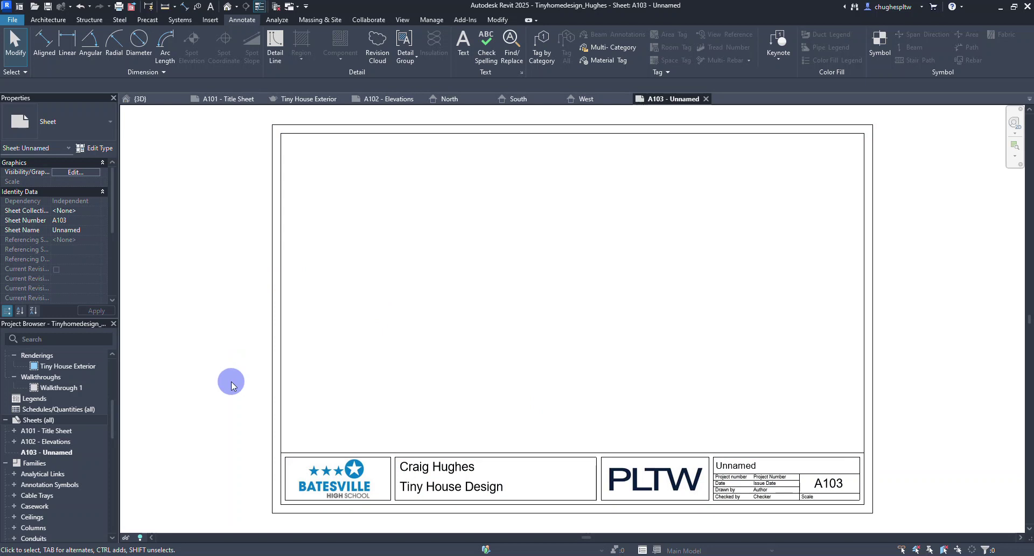
Rename sheet A103 to 'Floor Plan'.
right_click(53, 452)
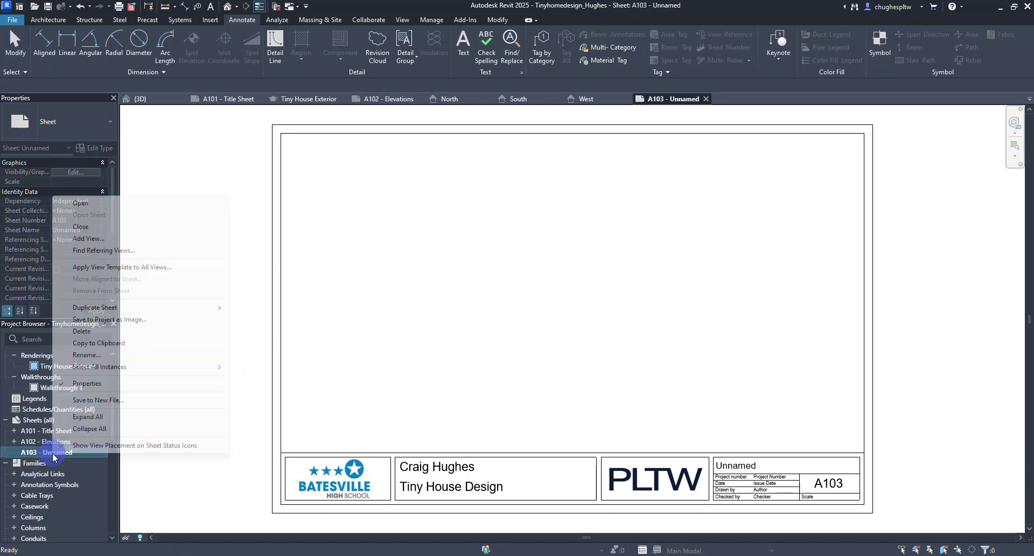
left_click(86, 355)
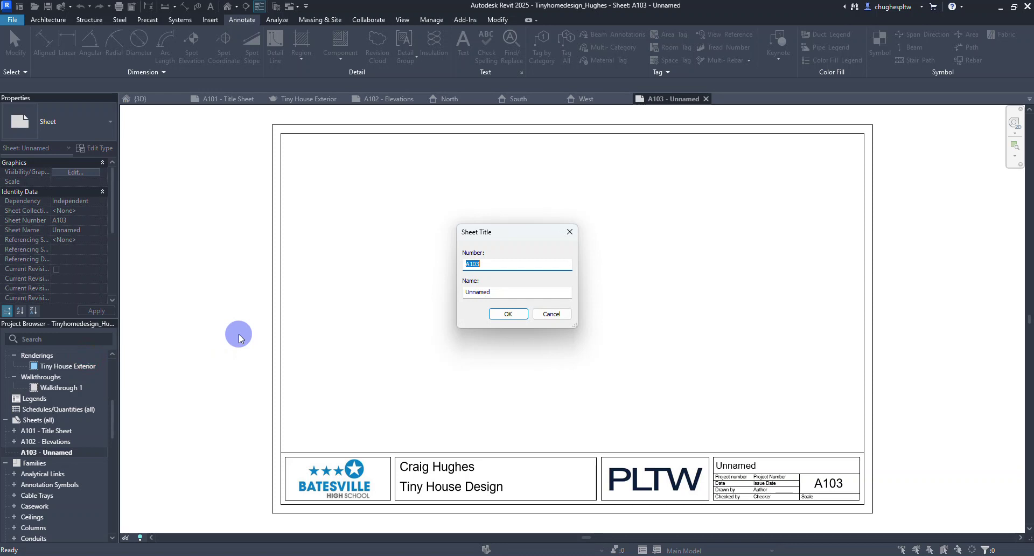
key("Tab")
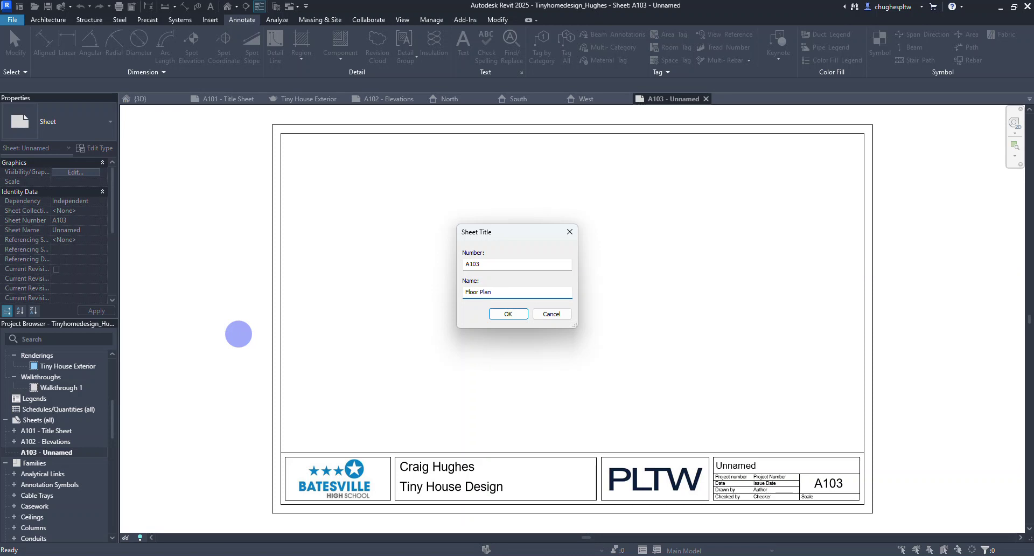
key("Return")
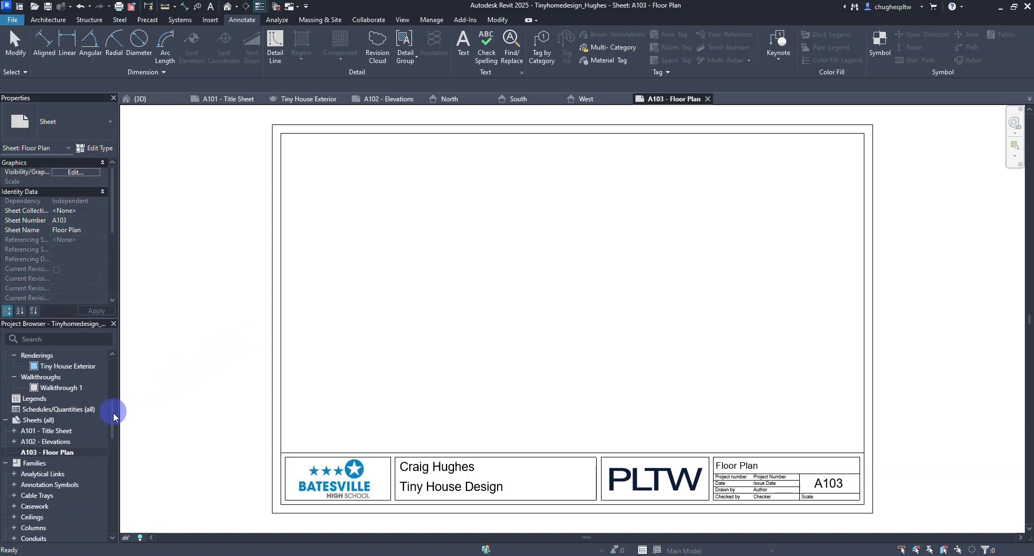
Drag the 01 Floor plan onto sheet A103 as a 1/4" = 1'-0" viewport.
left_click_drag(112, 415, 111, 370)
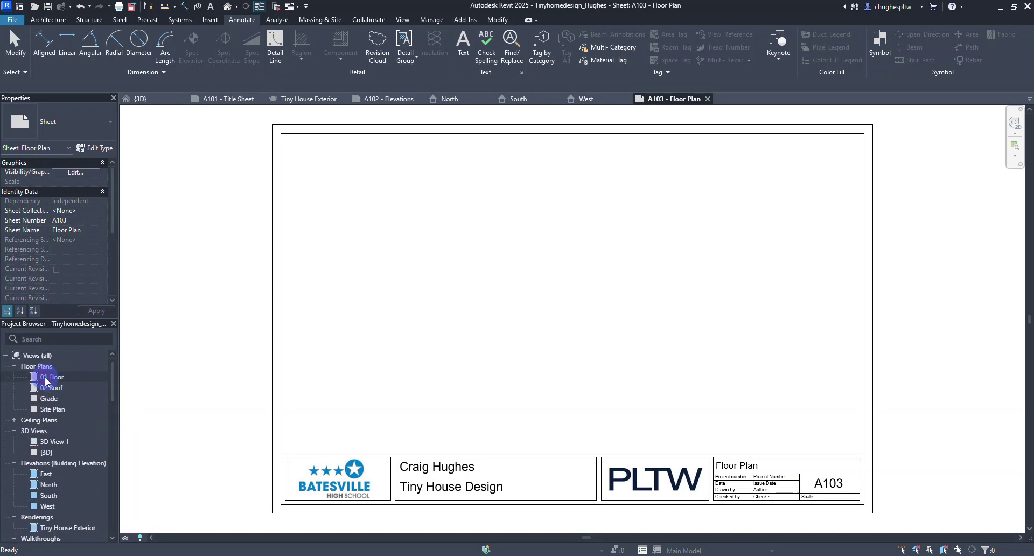
left_click_drag(45, 381, 550, 302)
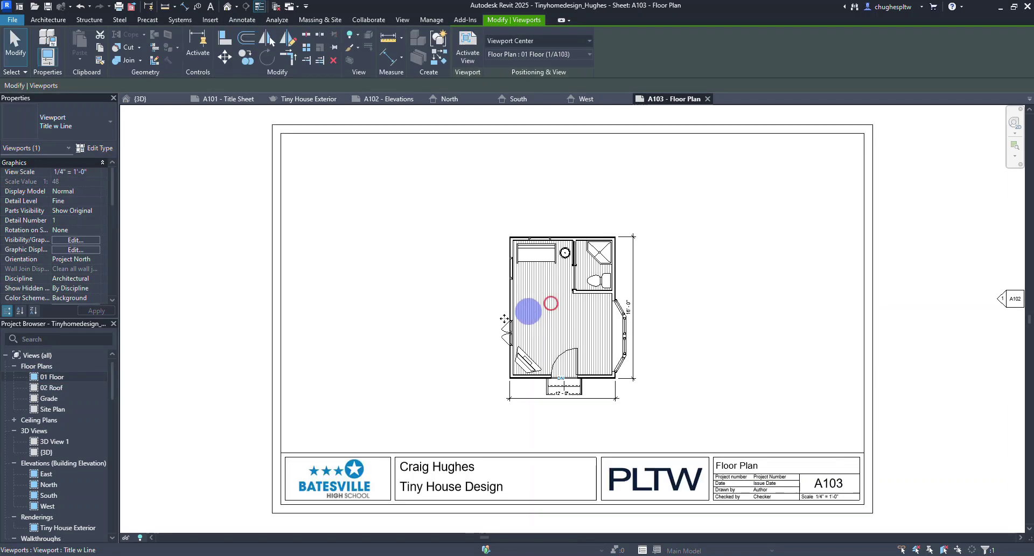
scroll(377, 343, "down", 3)
scroll(380, 344, "down", 3)
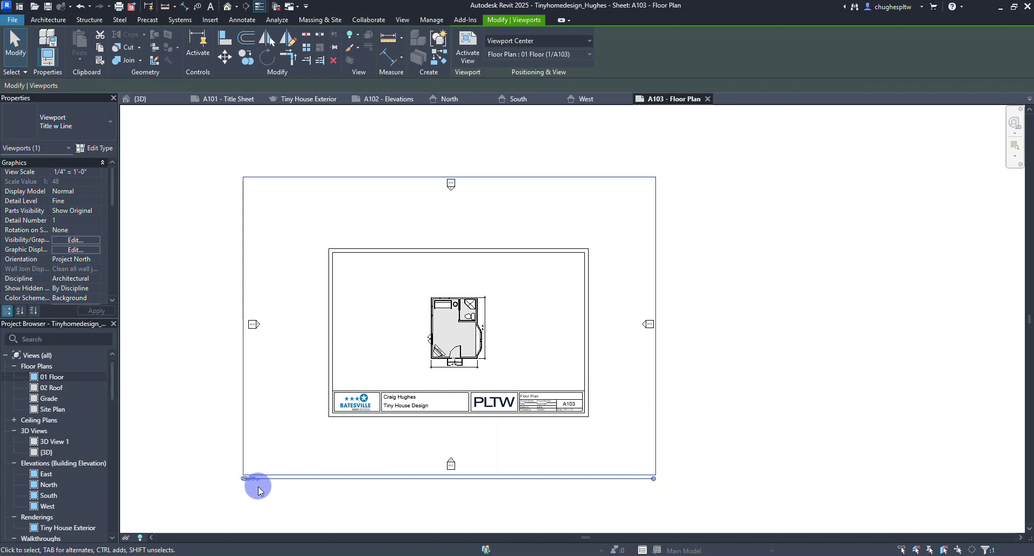
Activate the 01 Floor viewport and pull all four crop region edges in tight around the house.
double_click(305, 318)
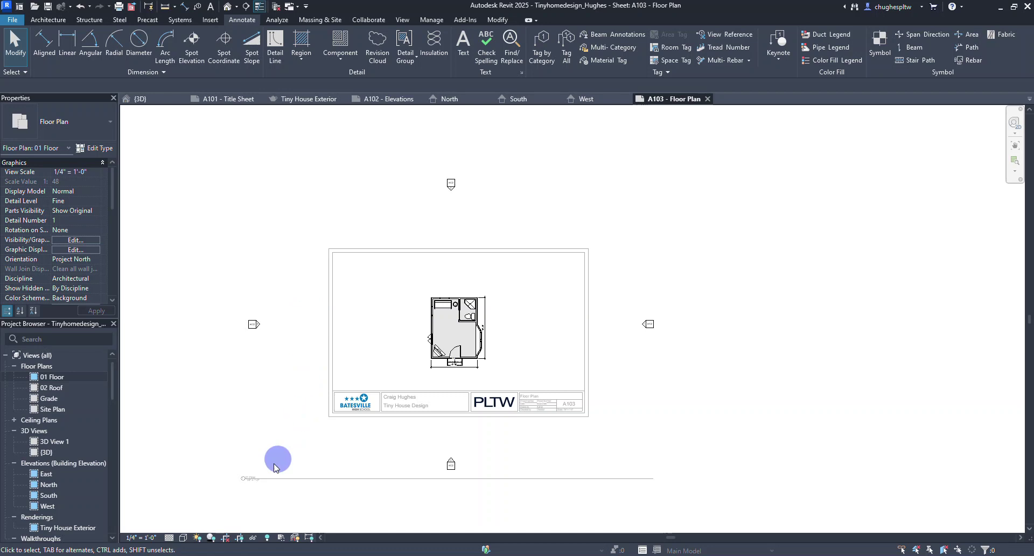
left_click(240, 539)
left_click(204, 299)
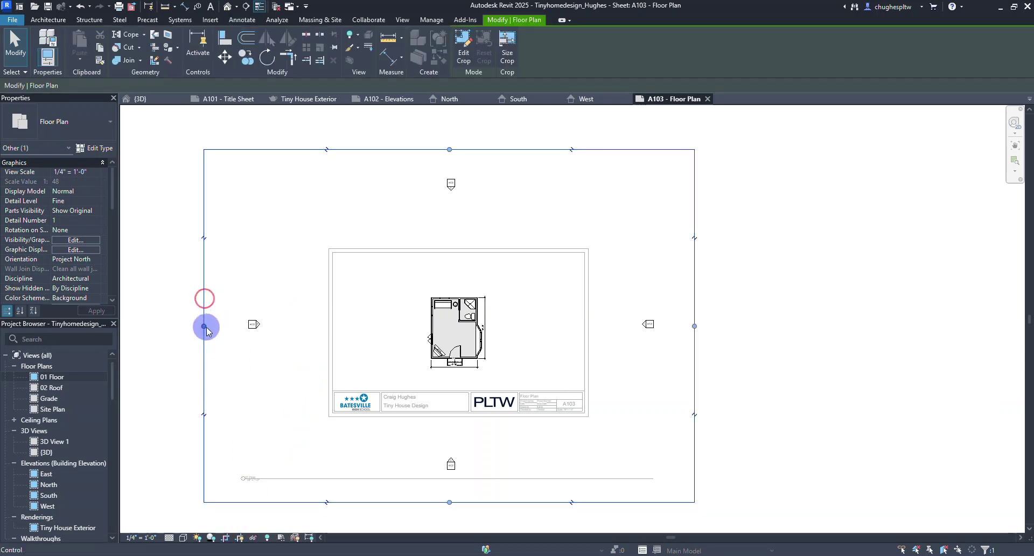
left_click_drag(204, 326, 424, 324)
left_click_drag(559, 151, 544, 292)
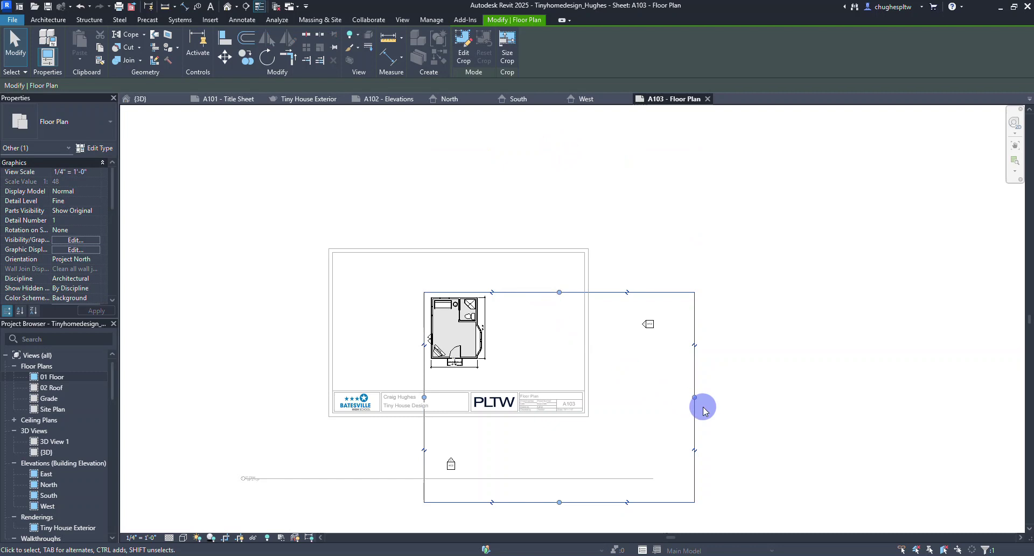
left_click_drag(695, 397, 490, 364)
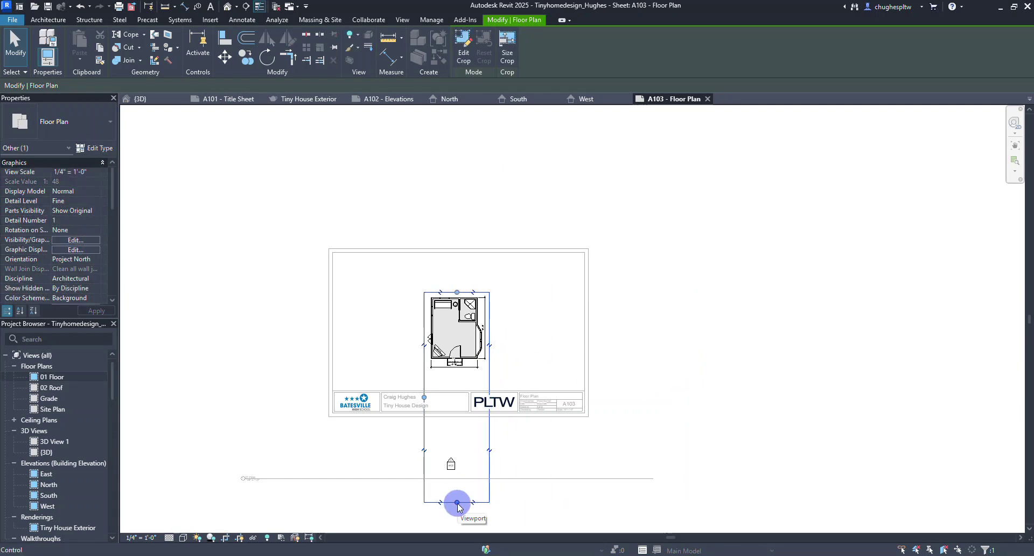
left_click_drag(458, 503, 465, 373)
scroll(431, 355, "up", 5)
left_click(361, 297)
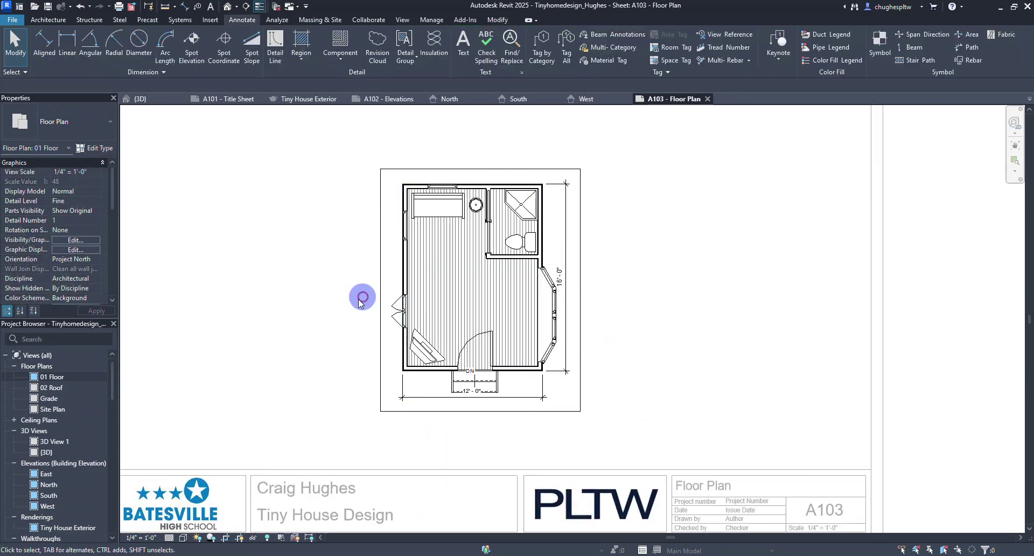
Set the view scale to 3/8" = 1'-0" and hide the crop region.
left_click(141, 537)
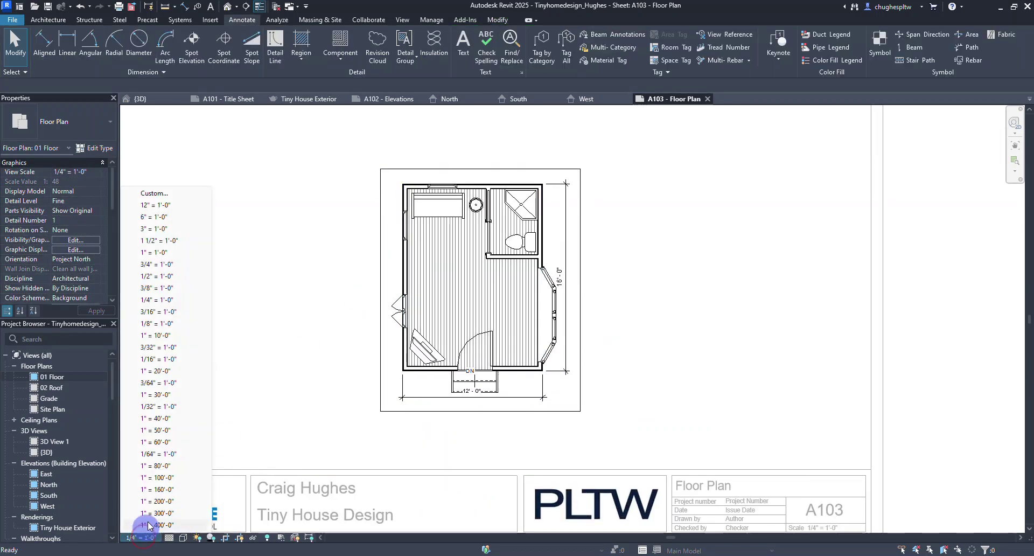
left_click(155, 288)
scroll(469, 355, "down", 5)
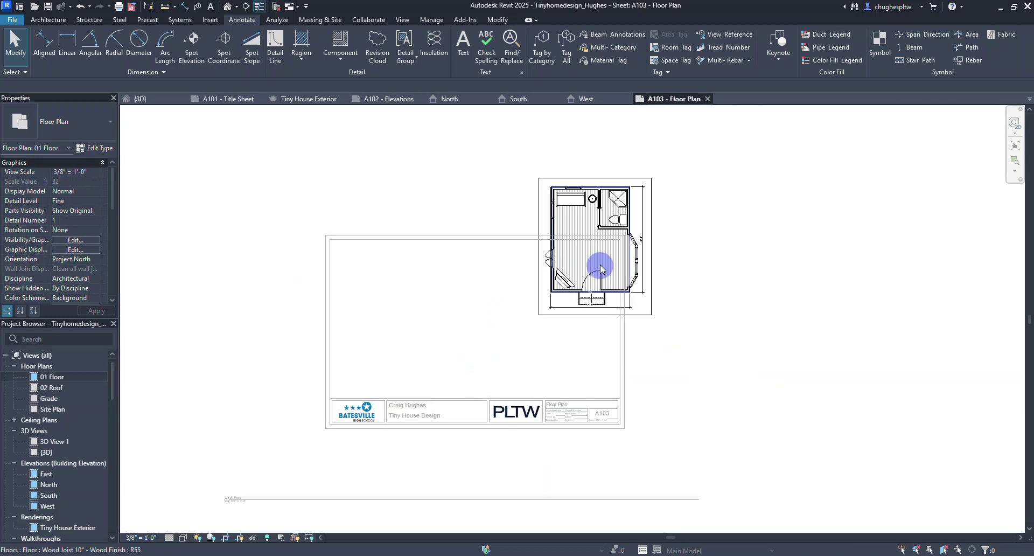
left_click(239, 538)
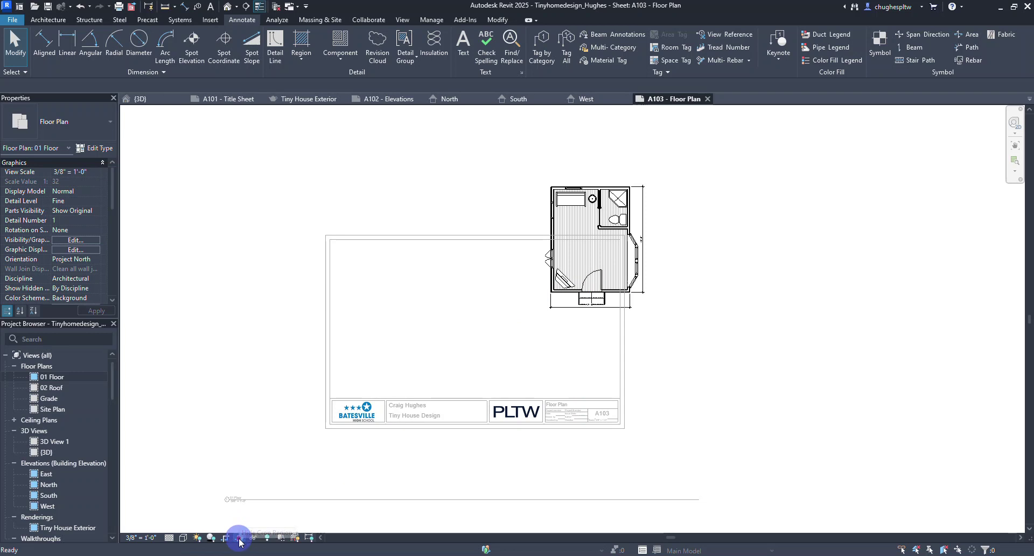
Return to the sheet and move the floor plan viewport to the centre, above the title block.
double_click(249, 272)
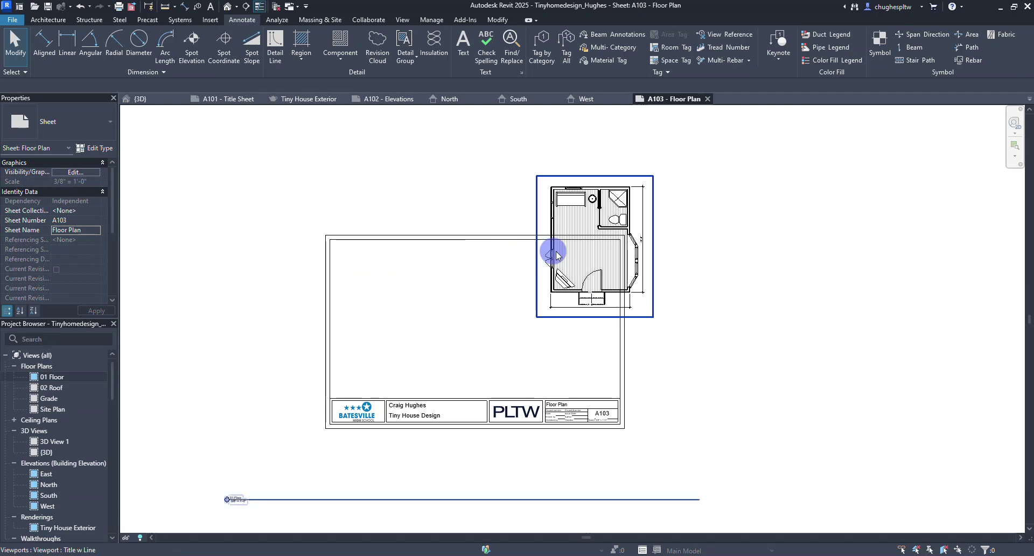
left_click_drag(584, 253, 447, 327)
scroll(254, 343, "down", 1)
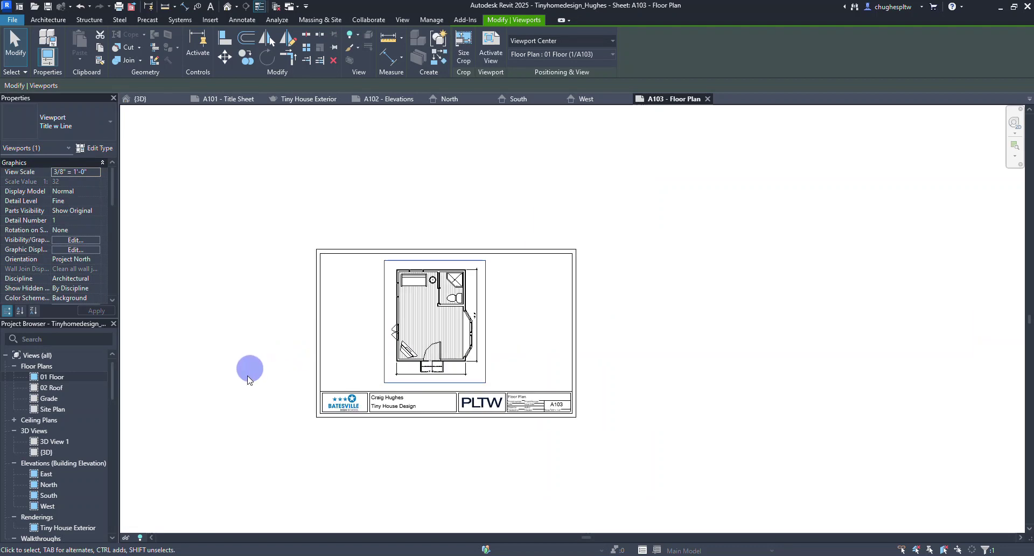
left_click(246, 384)
middle_click_drag(247, 371, 311, 247)
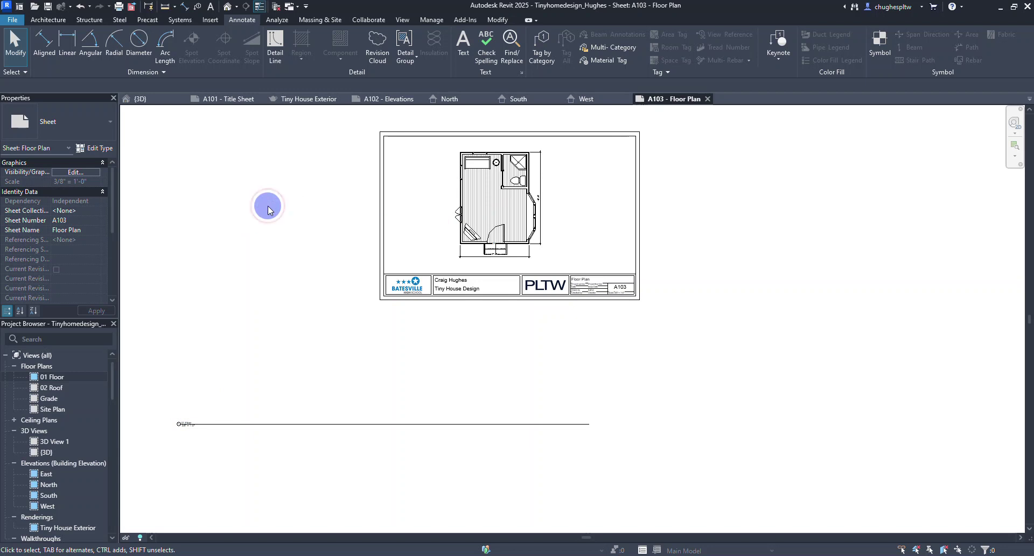
left_click_drag(247, 423, 519, 265)
middle_click_drag(612, 213, 505, 285)
scroll(471, 281, "up", 4)
Shorten the viewport's title line to fit beneath the floor plan.
left_click(335, 250)
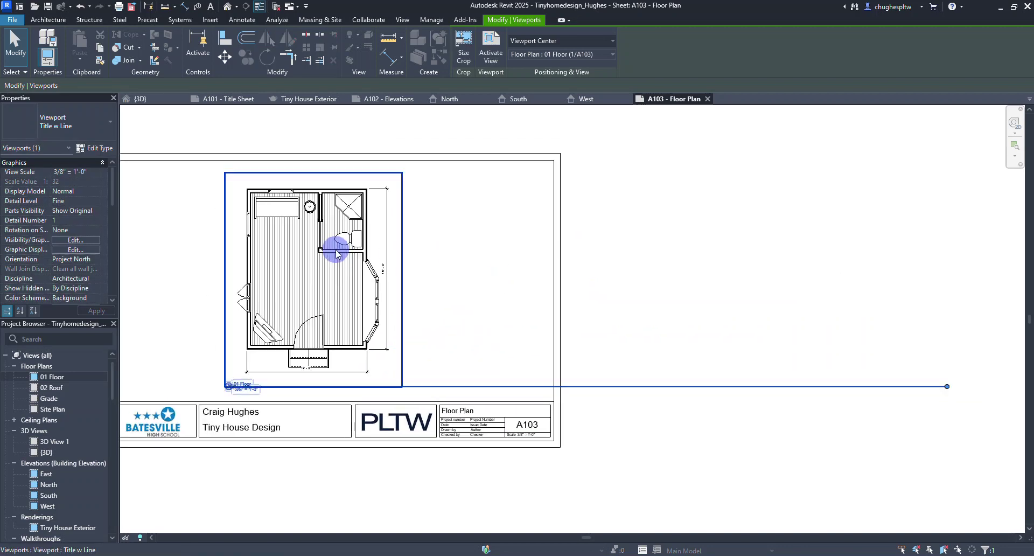
left_click_drag(947, 386, 404, 364)
left_click(462, 339)
middle_click_drag(445, 302, 615, 253)
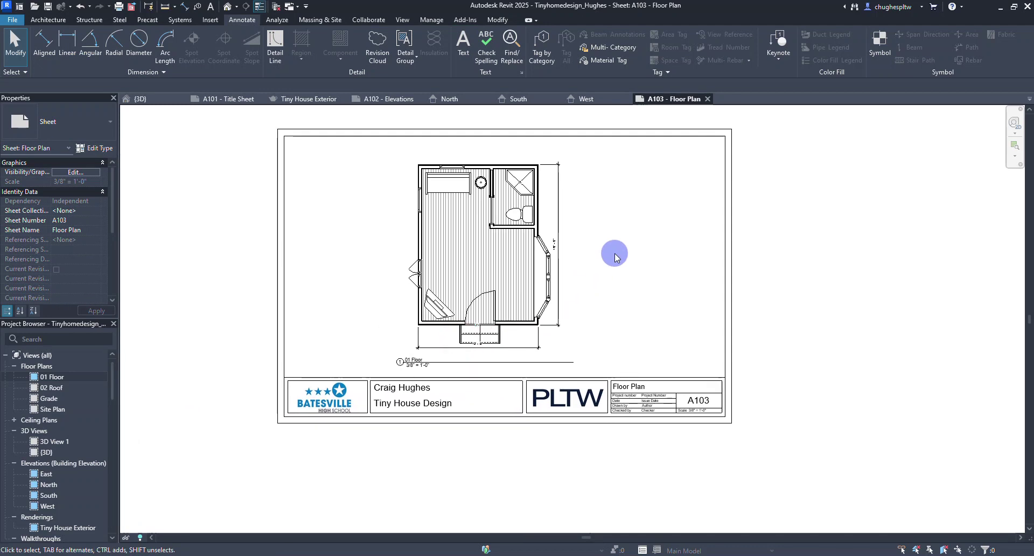
scroll(615, 253, "up", 3)
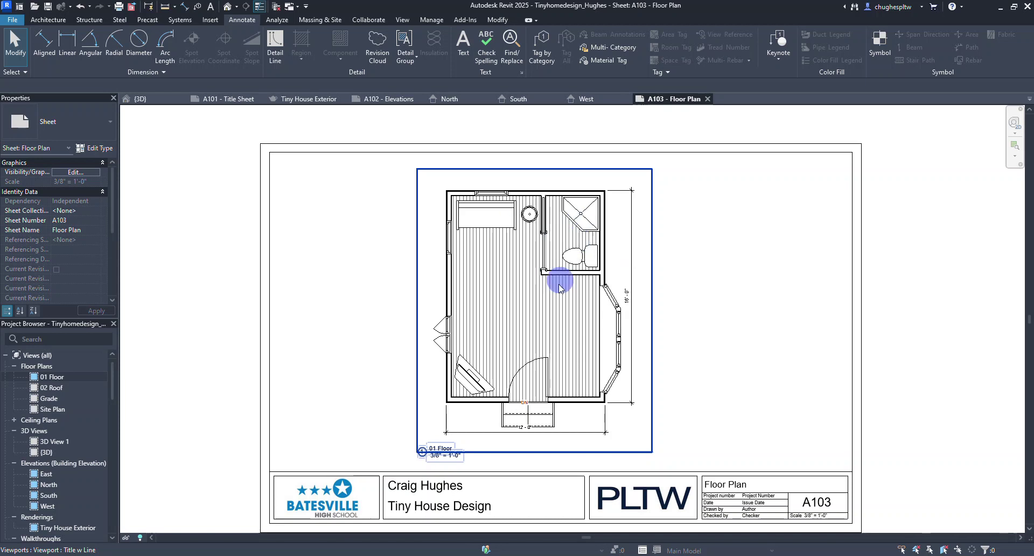
Open Visibility/Graphic Overrides (VG) for 01 Floor and hide Furniture and Floors.
double_click(524, 314)
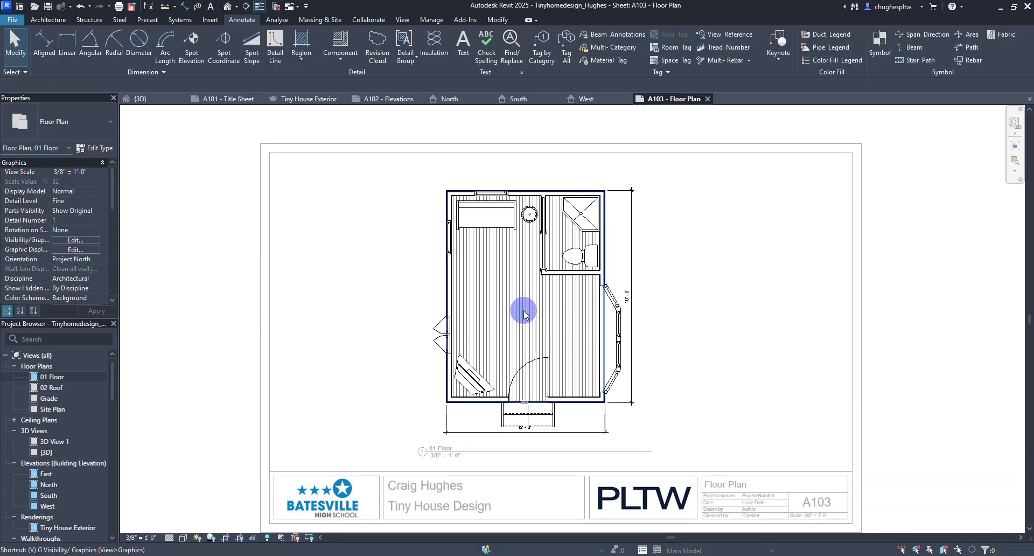
key("v")
key("g")
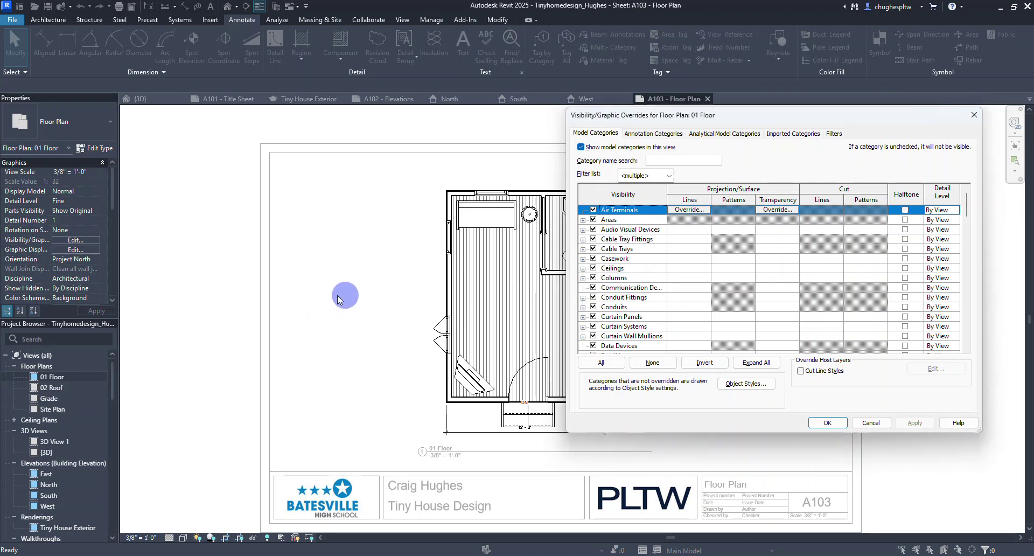
left_click_drag(756, 115, 206, 109)
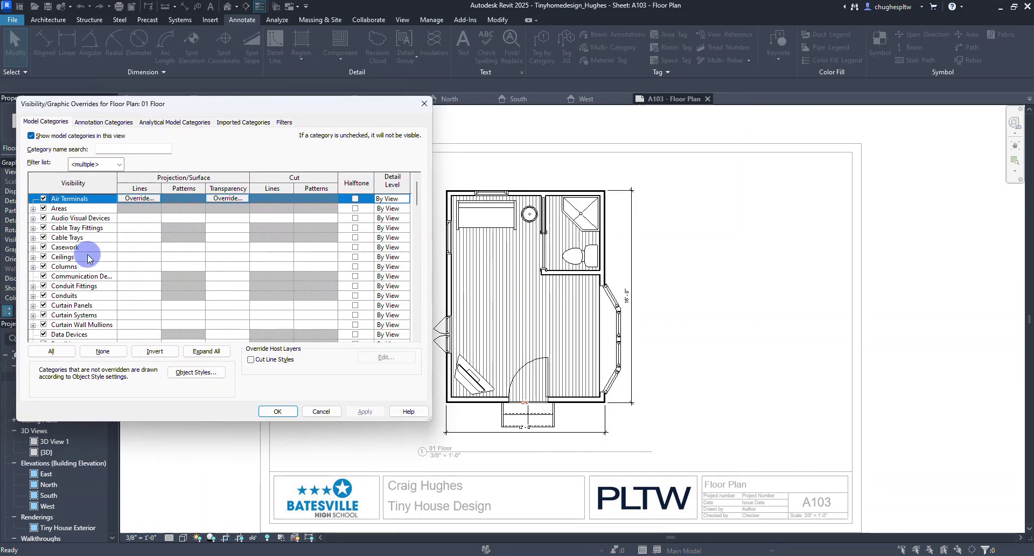
key("f")
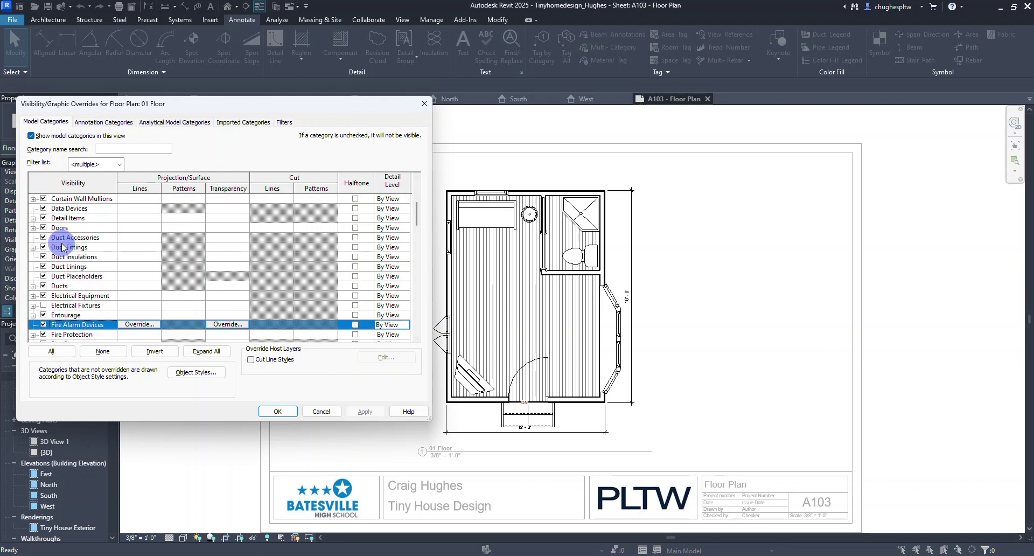
scroll(62, 247, "down", 5)
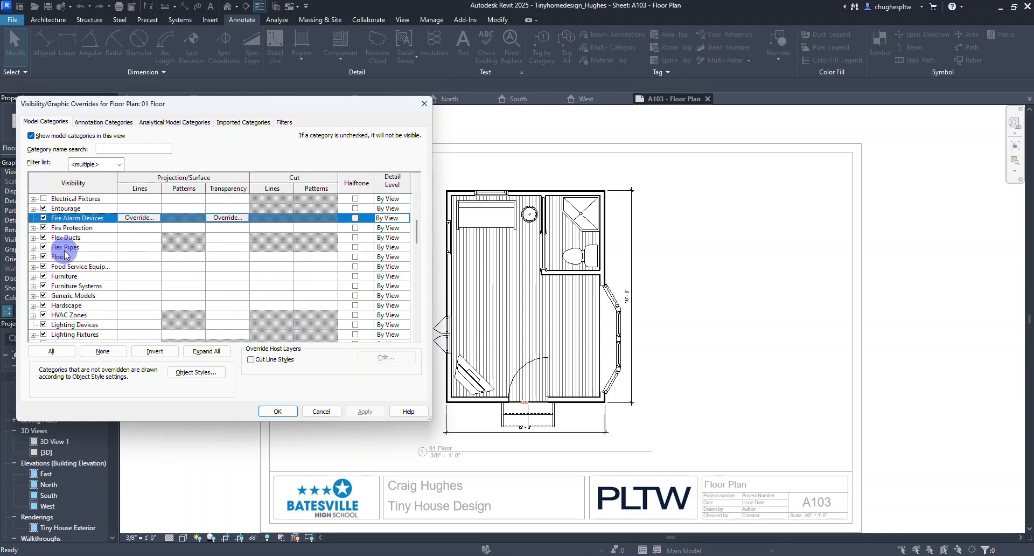
left_click(44, 275)
left_click(365, 411)
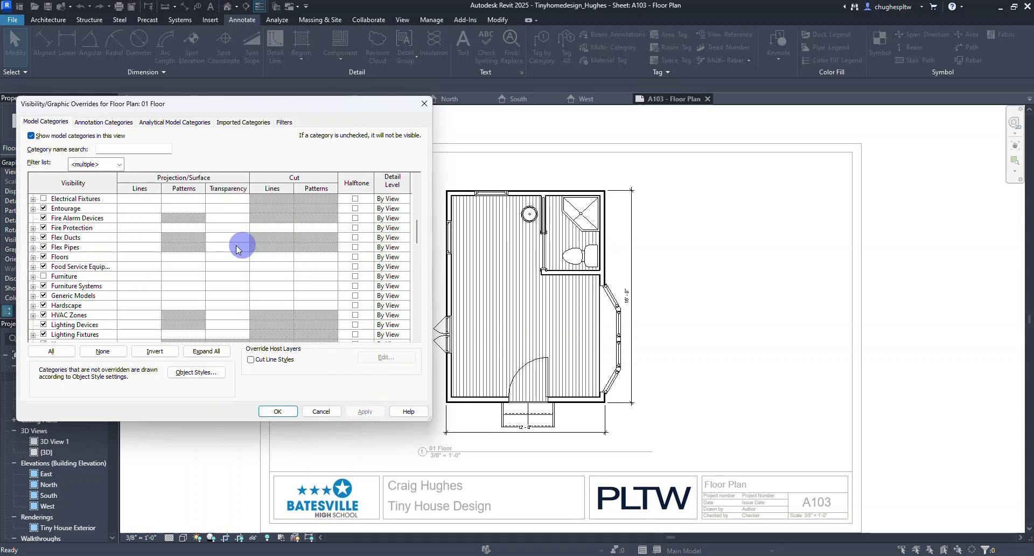
left_click(44, 257)
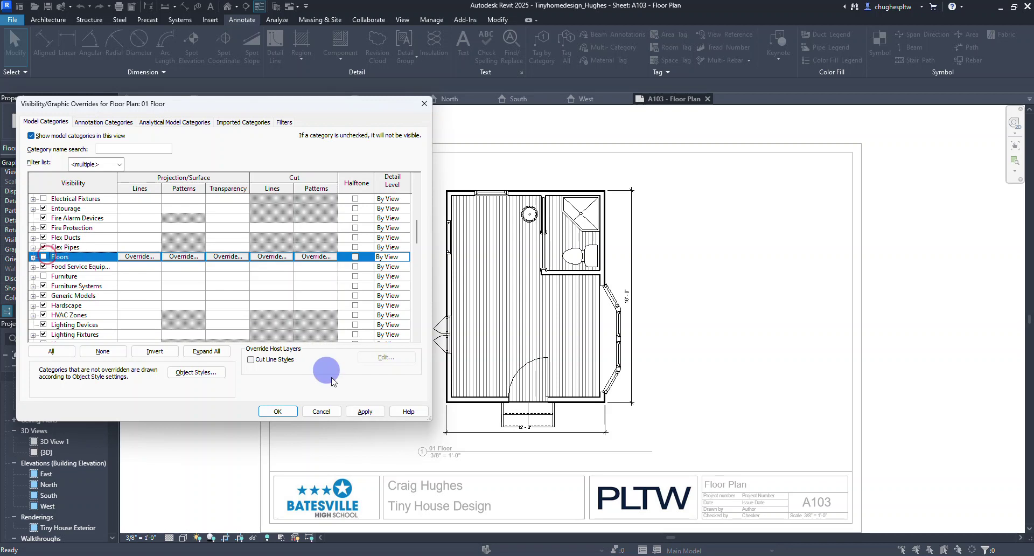
left_click(362, 412)
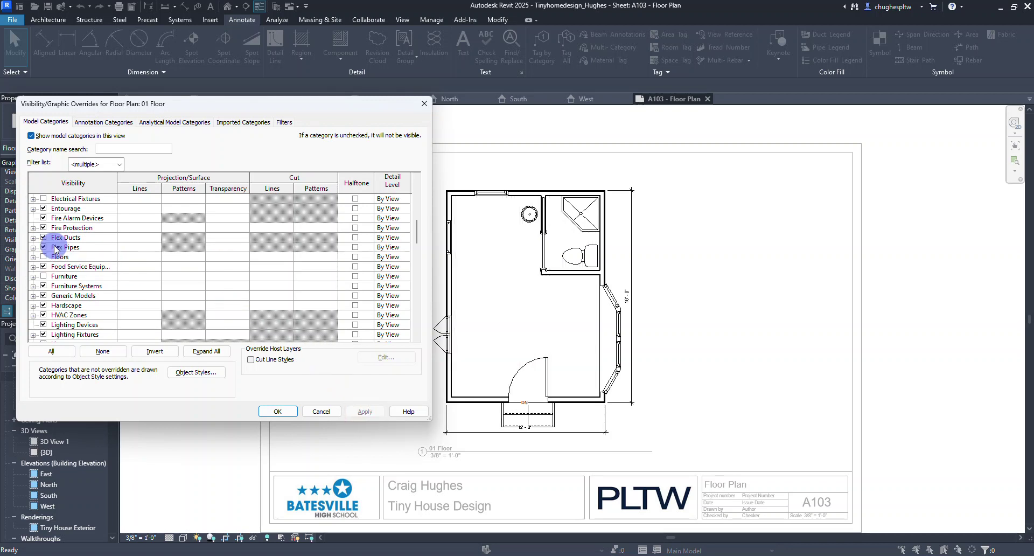
Hide Lighting Fixtures, Plumbing Fixtures, Railings and Stairs, then accept the overrides.
scroll(54, 248, "down", 1)
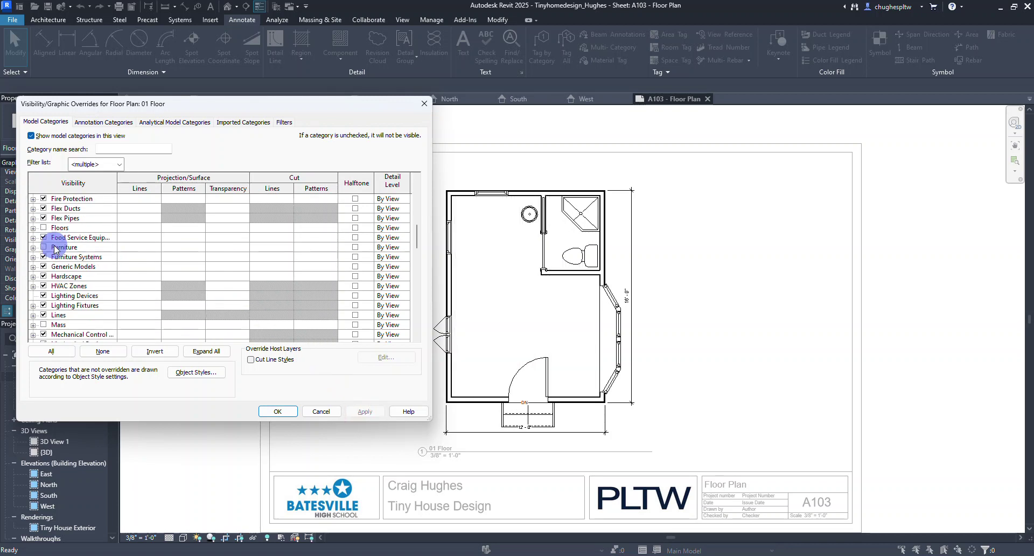
left_click(44, 305)
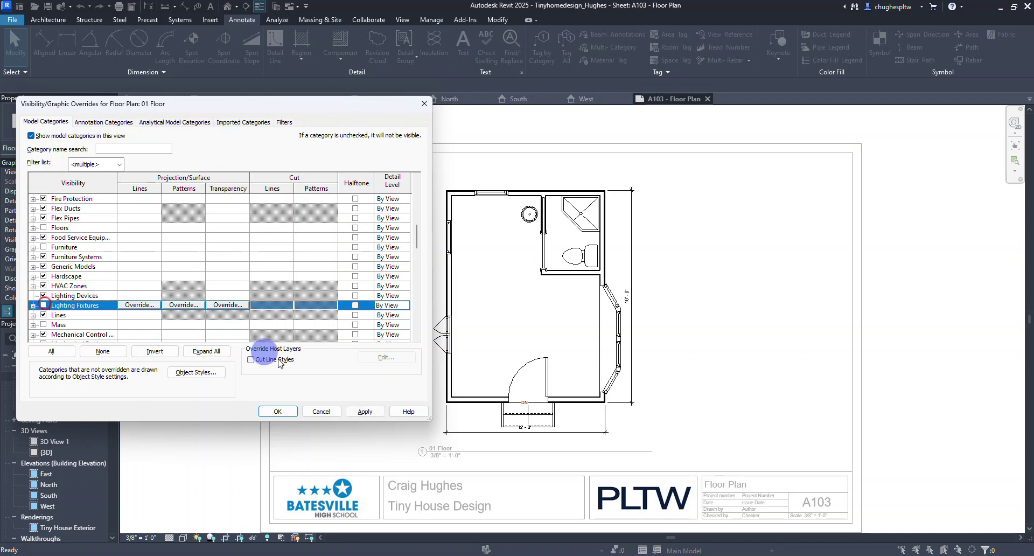
left_click(362, 411)
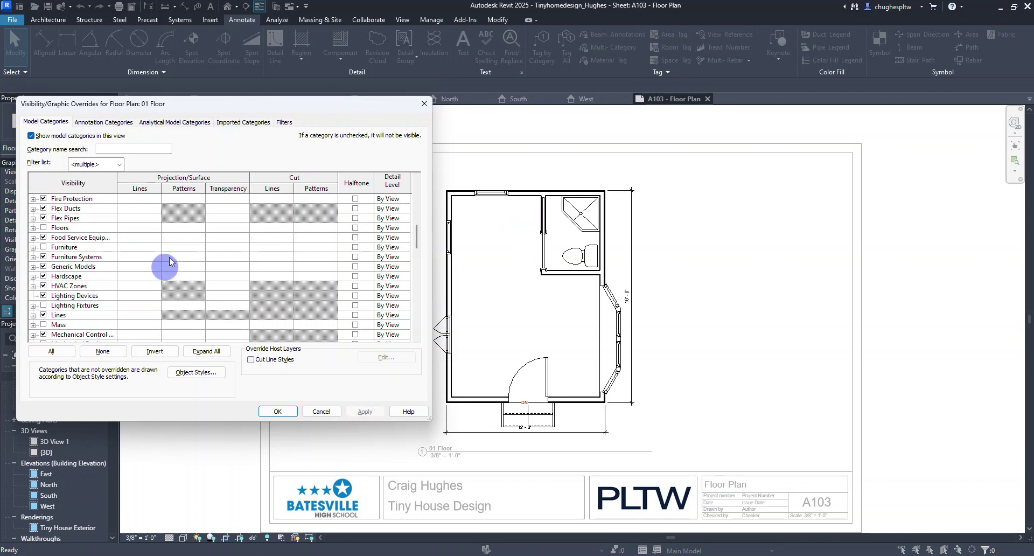
scroll(68, 256, "down", 2)
scroll(68, 256, "down", 5)
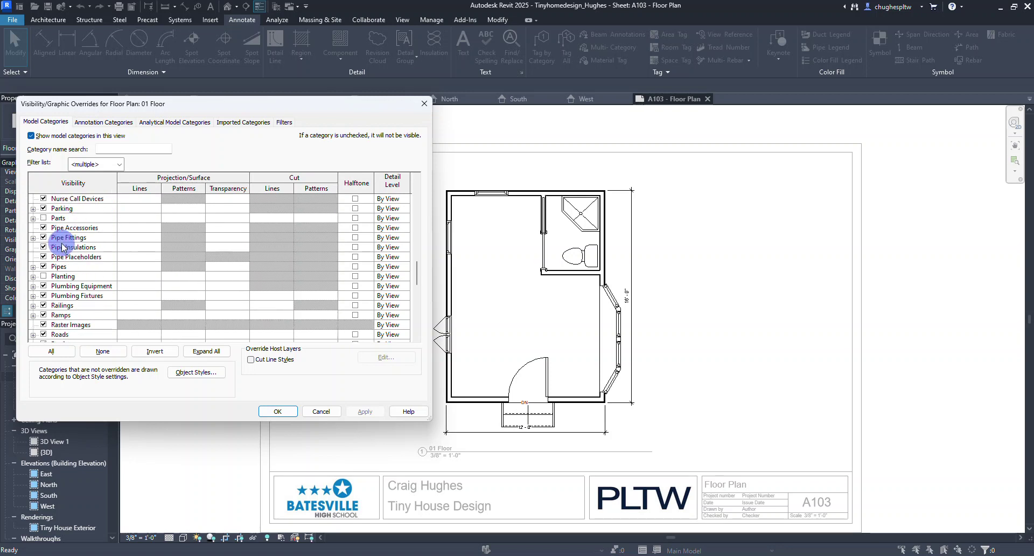
left_click(47, 296)
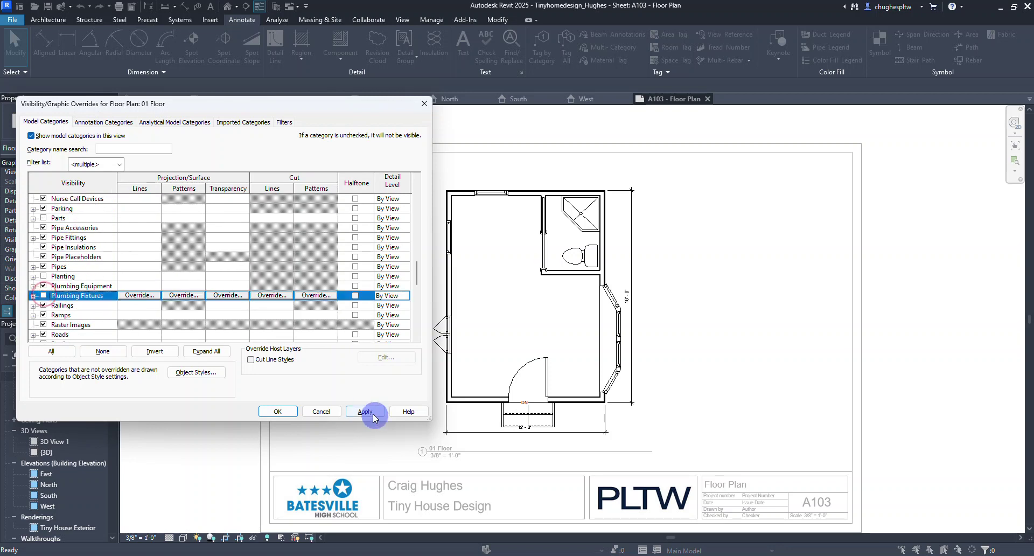
left_click(365, 412)
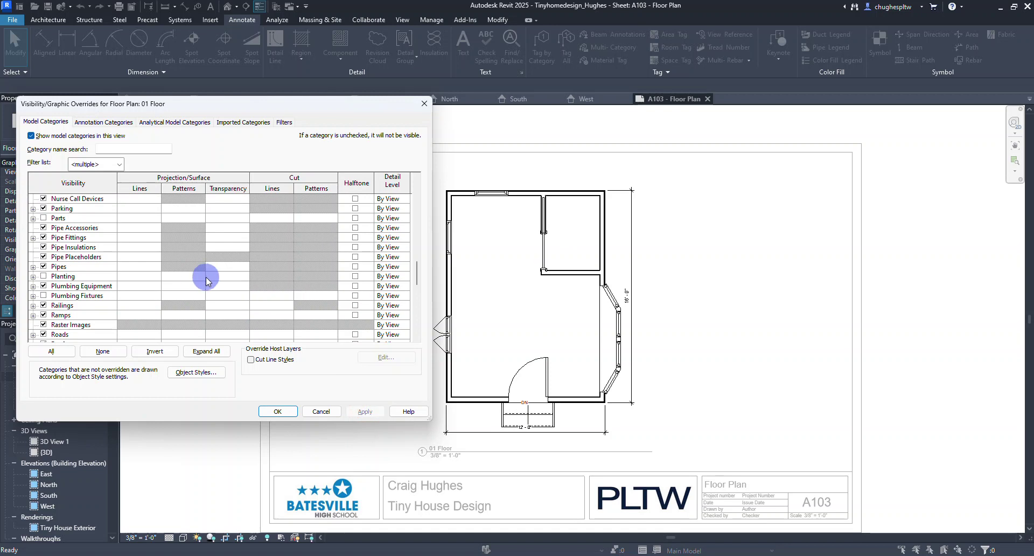
scroll(56, 280, "down", 2)
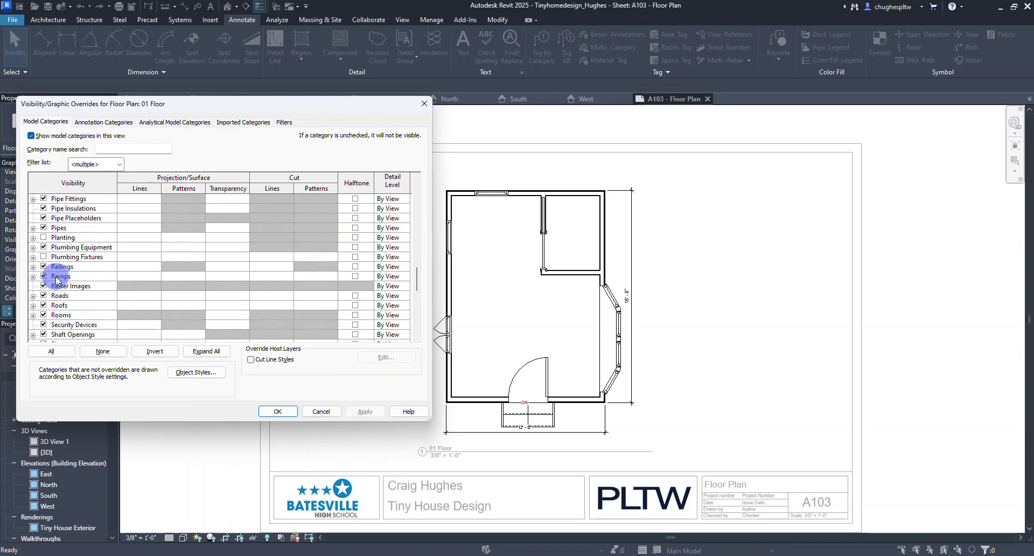
left_click(44, 247)
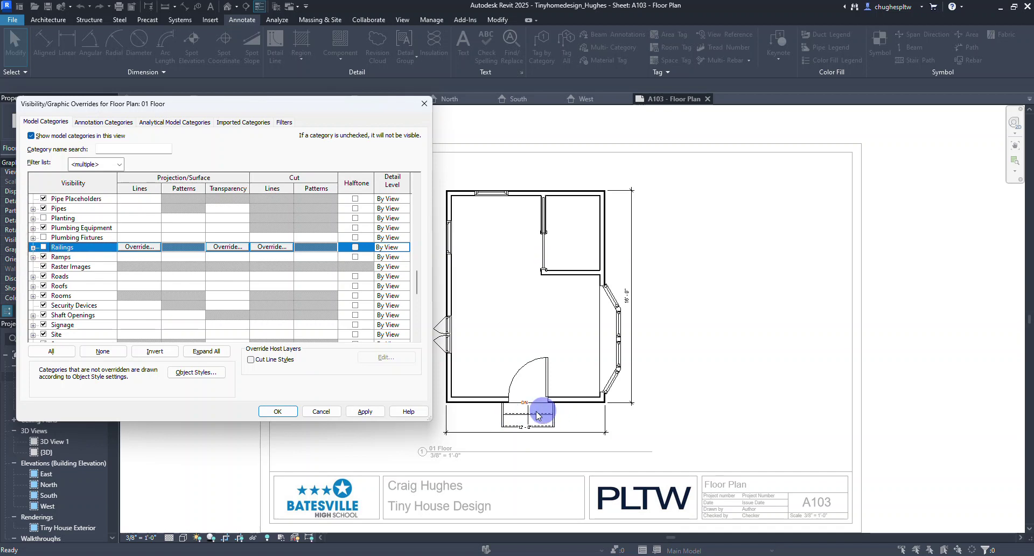
scroll(53, 266, "down", 1)
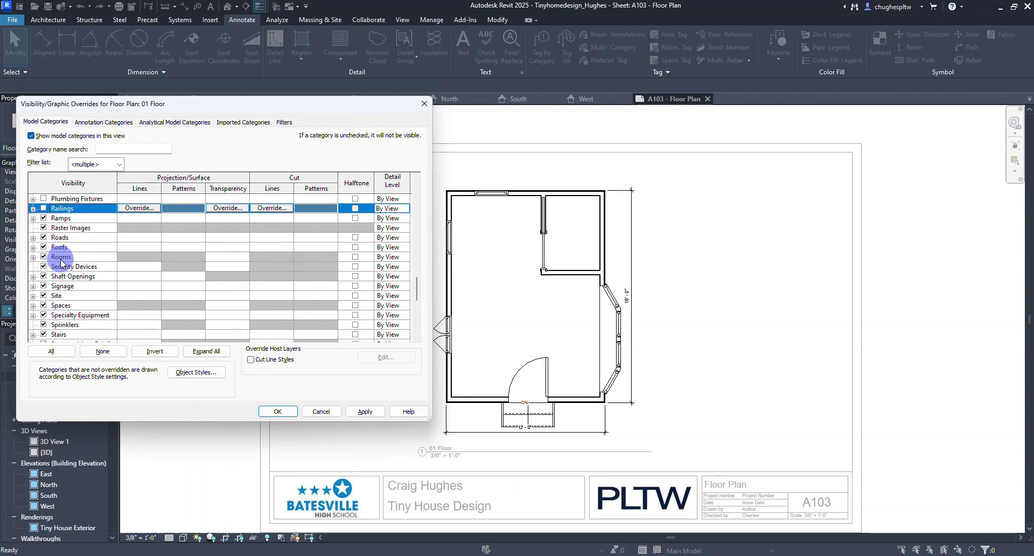
scroll(61, 264, "down", 1)
left_click(46, 306)
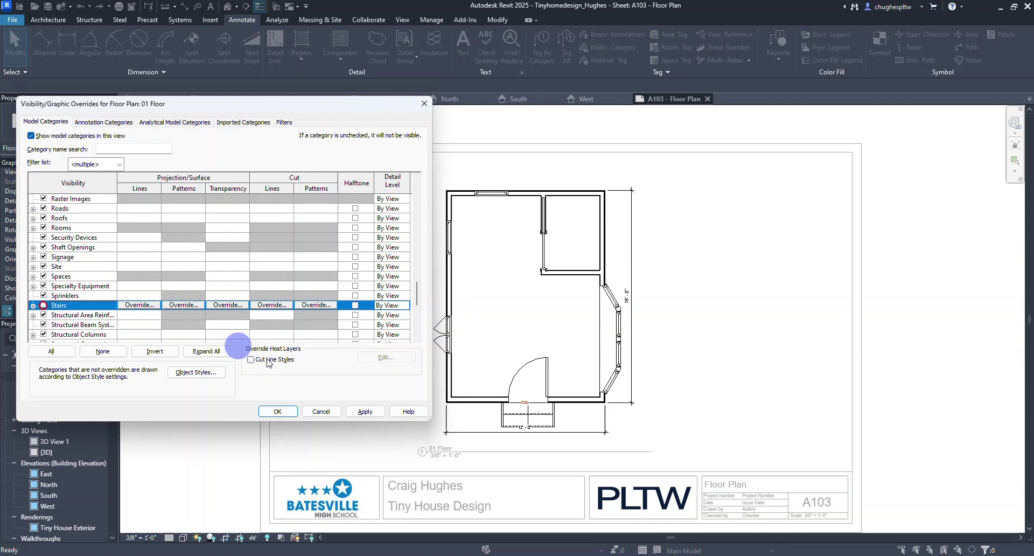
left_click(366, 411)
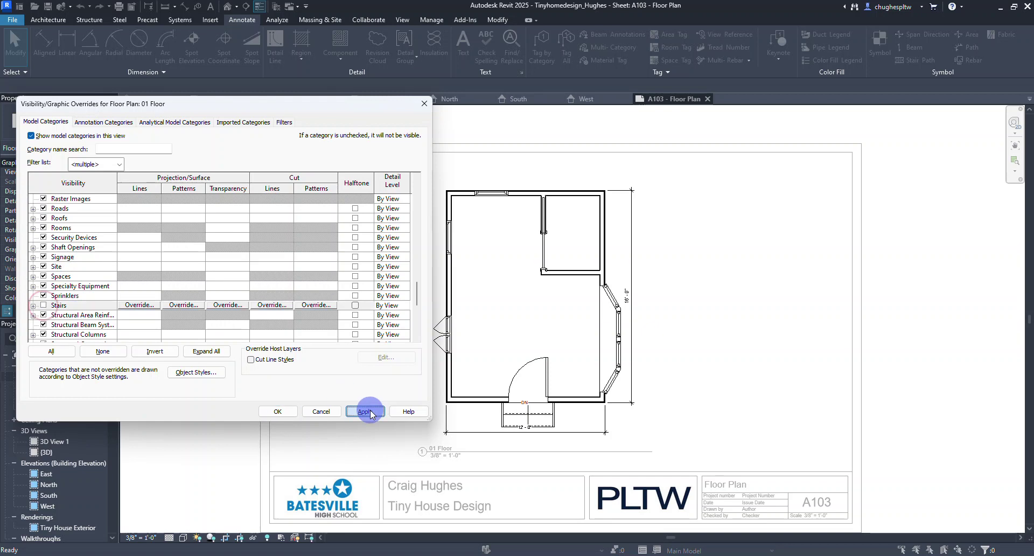
left_click(278, 411)
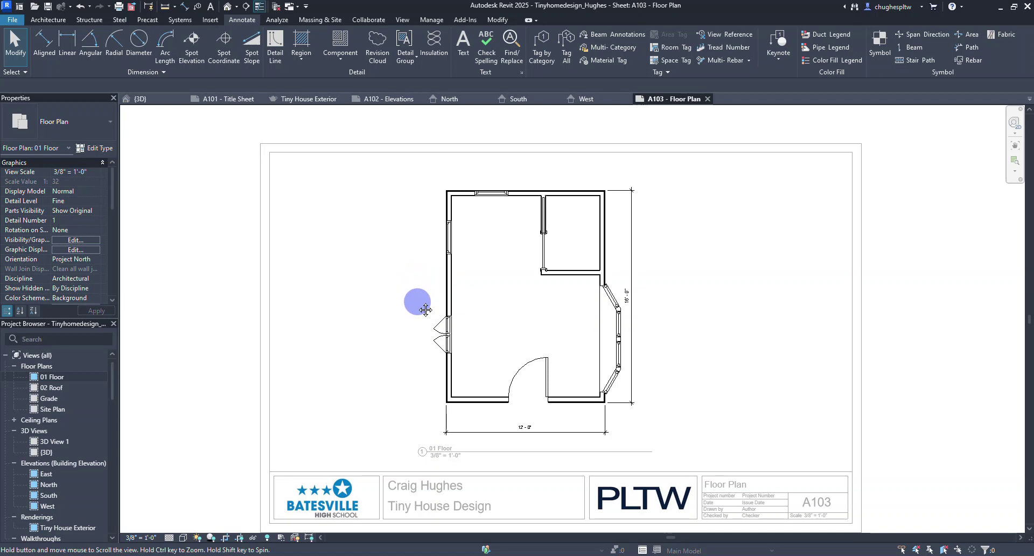
Dimension the 12' - 0" bottom wall split at the door into 6' - 2 1/2" and 5' - 9 1/2".
scroll(409, 286, "up", 5)
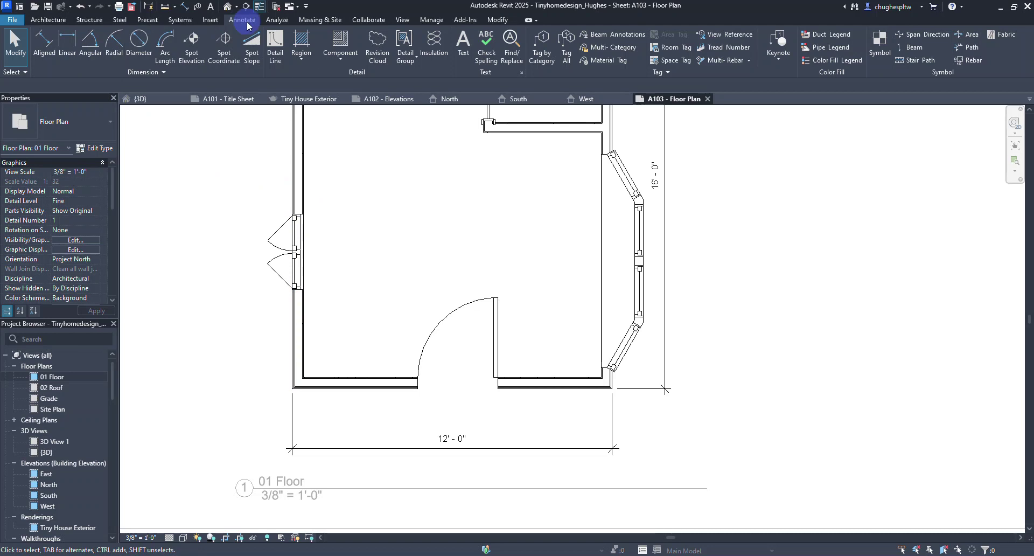
left_click(41, 47)
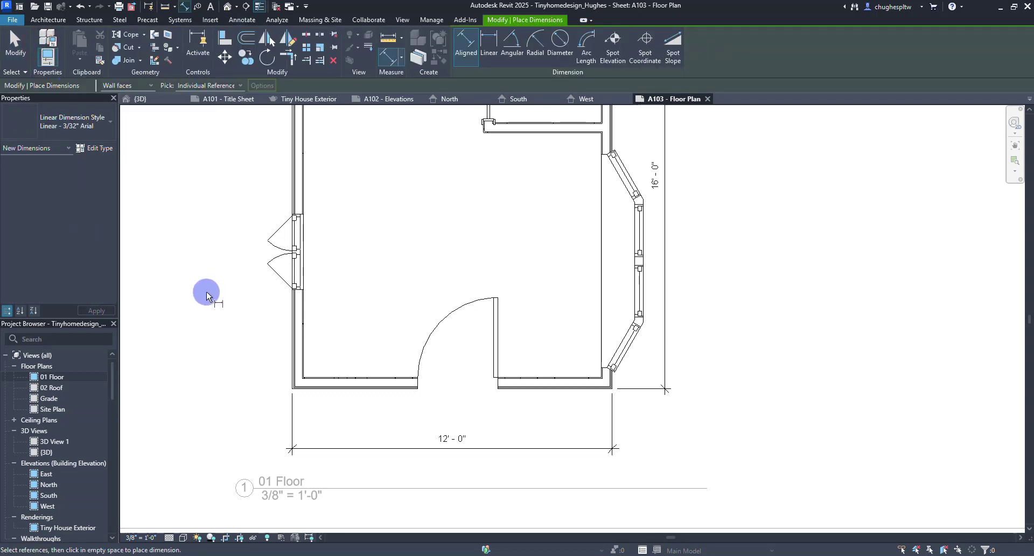
scroll(295, 432, "up", 2)
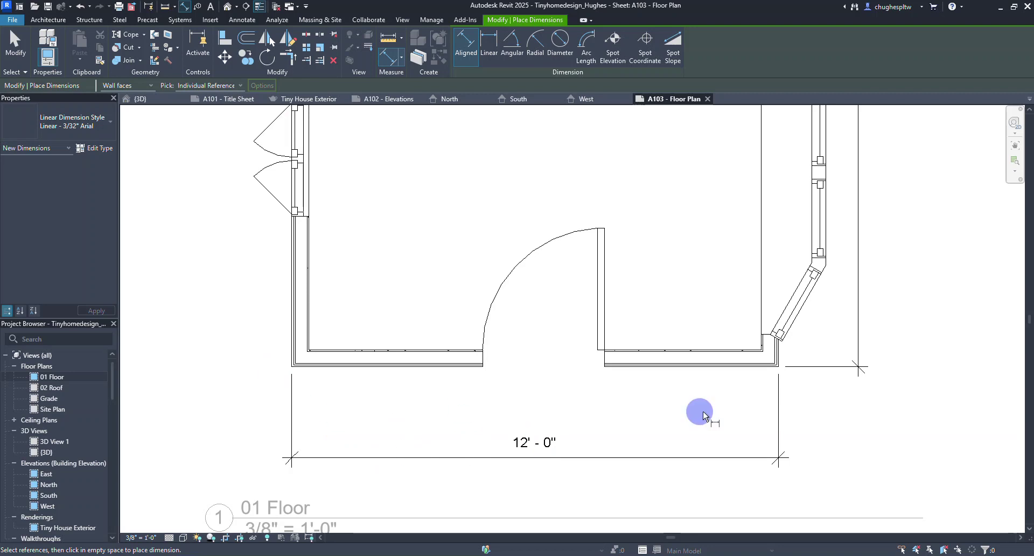
left_click(291, 357)
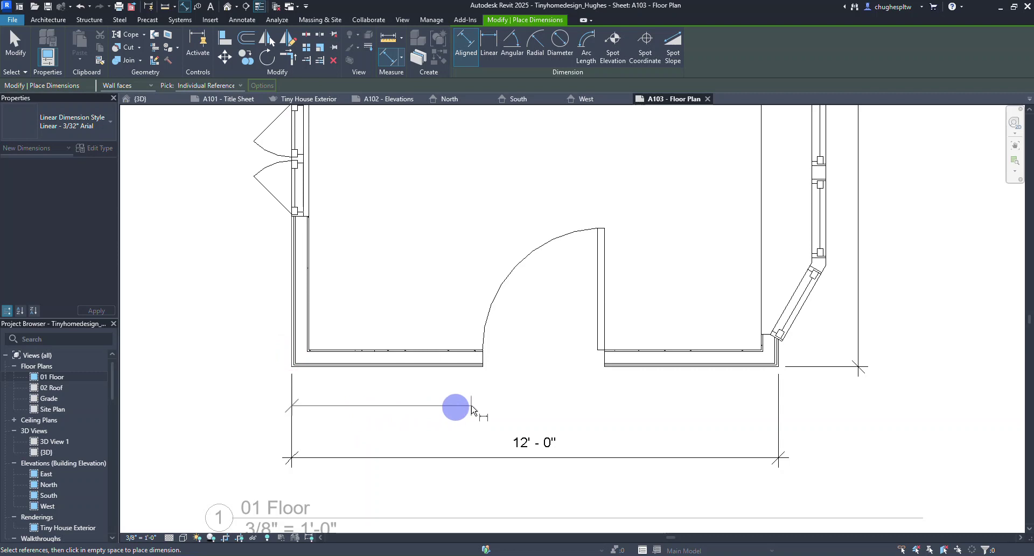
left_click(546, 367)
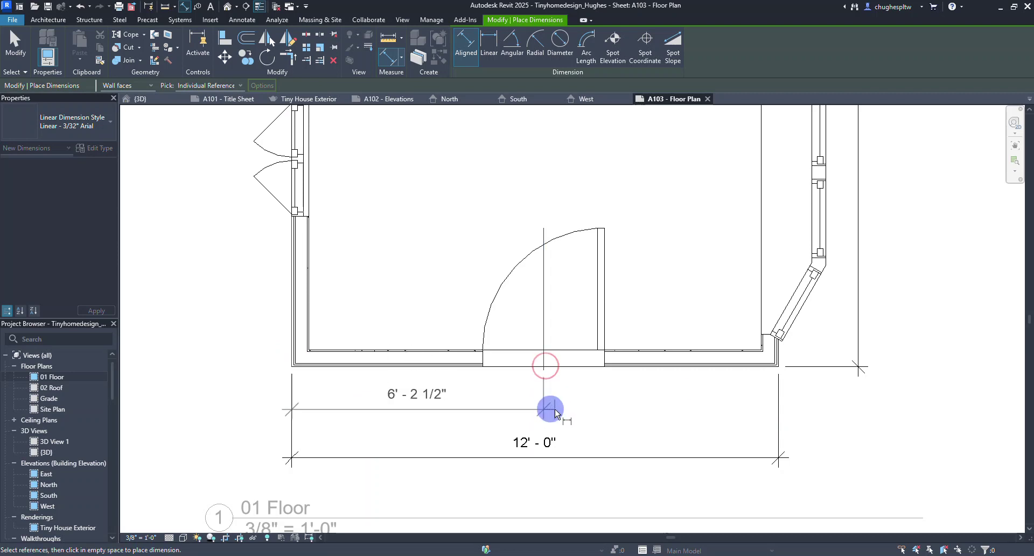
left_click(784, 366)
left_click(681, 412)
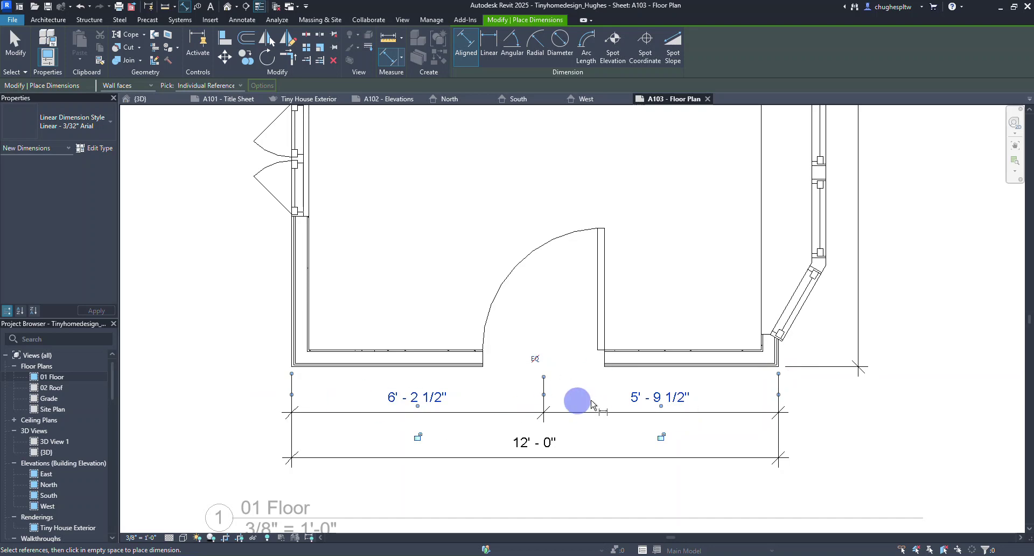
Dimension the left wall's window chain as 3'-6 1/2", 7'-4" and 5'-1 1/2".
scroll(528, 429, "down", 4)
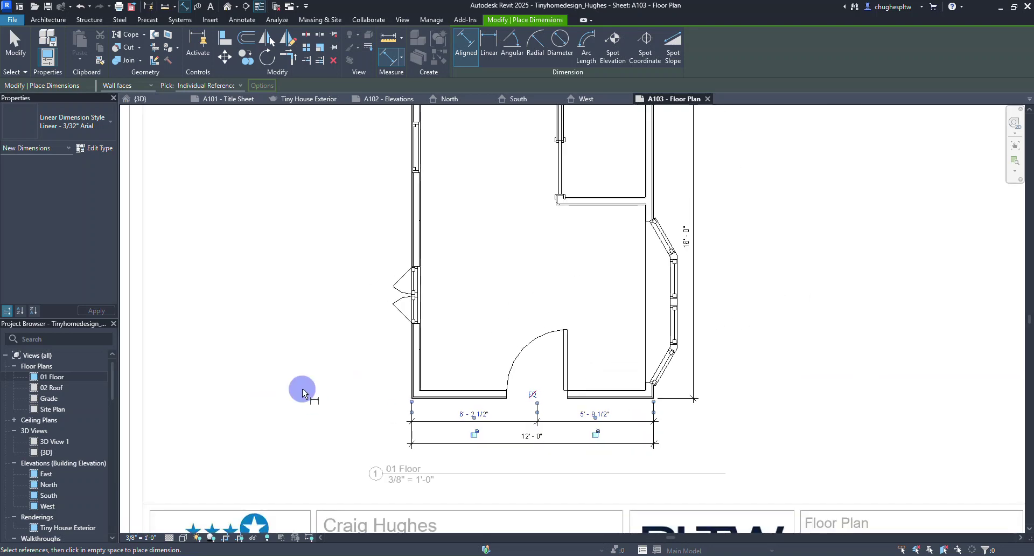
middle_click_drag(281, 319, 302, 365)
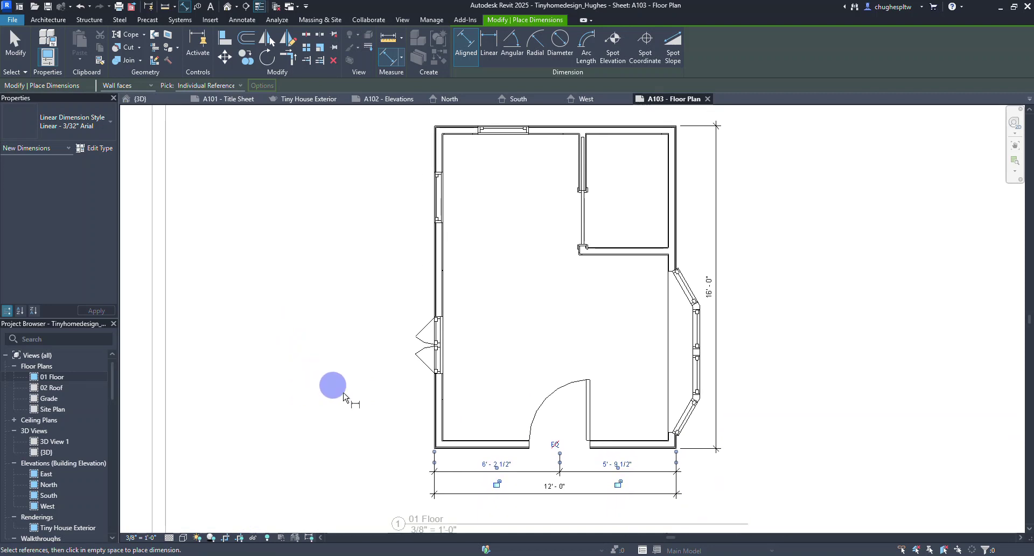
scroll(423, 437, "up", 5)
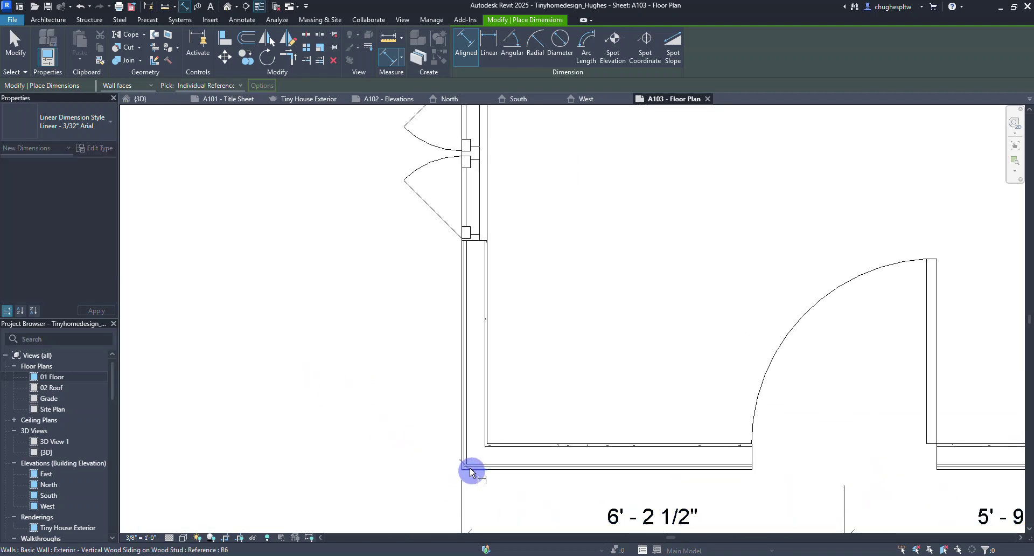
scroll(447, 479, "down", 5)
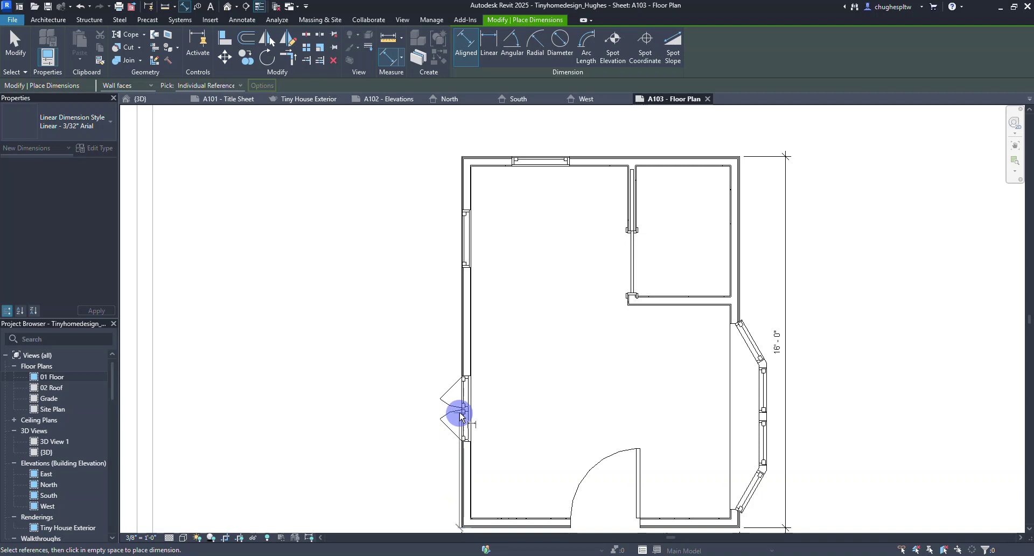
scroll(415, 411, "up", 1)
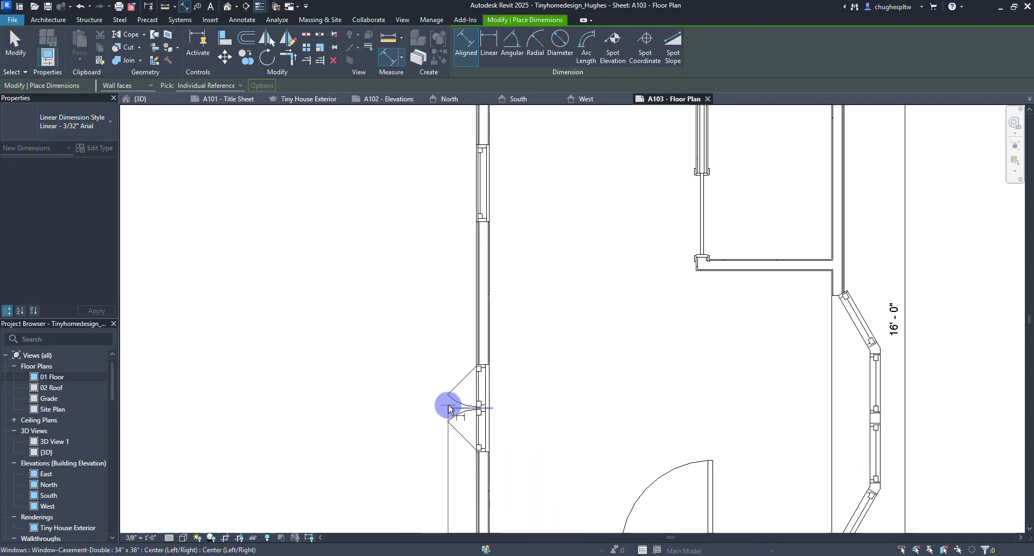
left_click(453, 410)
scroll(383, 426, "down", 2)
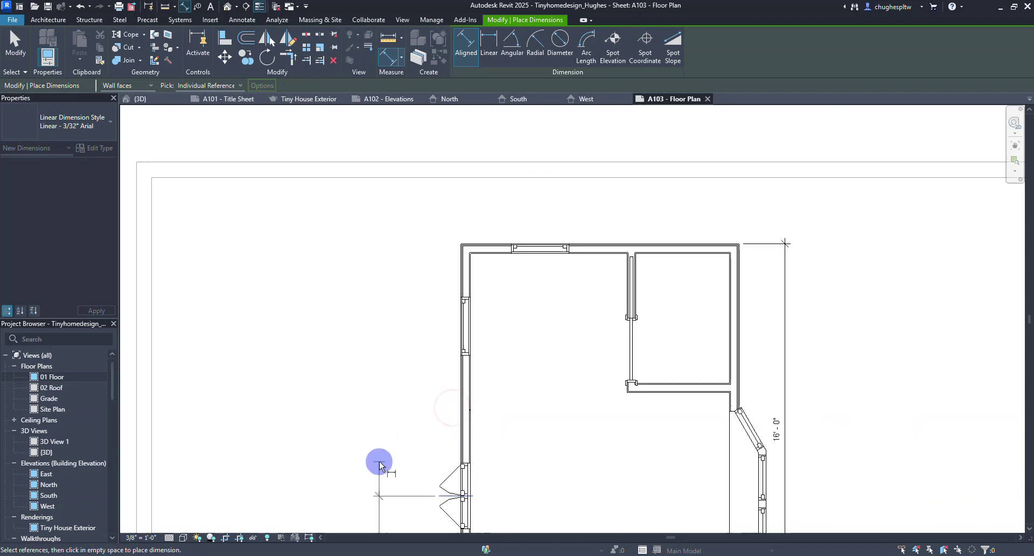
left_click(461, 326)
scroll(470, 237, "up", 4)
left_click(464, 261)
scroll(300, 337, "down", 5)
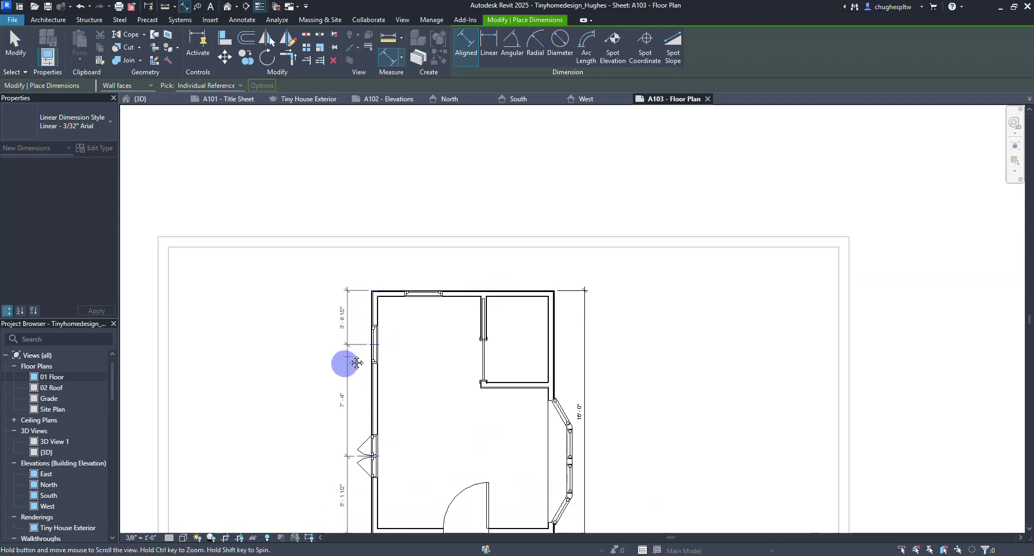
middle_click_drag(337, 397, 357, 307)
left_click(360, 315)
Add a 16'-0" overall dimension along the left wall.
scroll(367, 296, "up", 2)
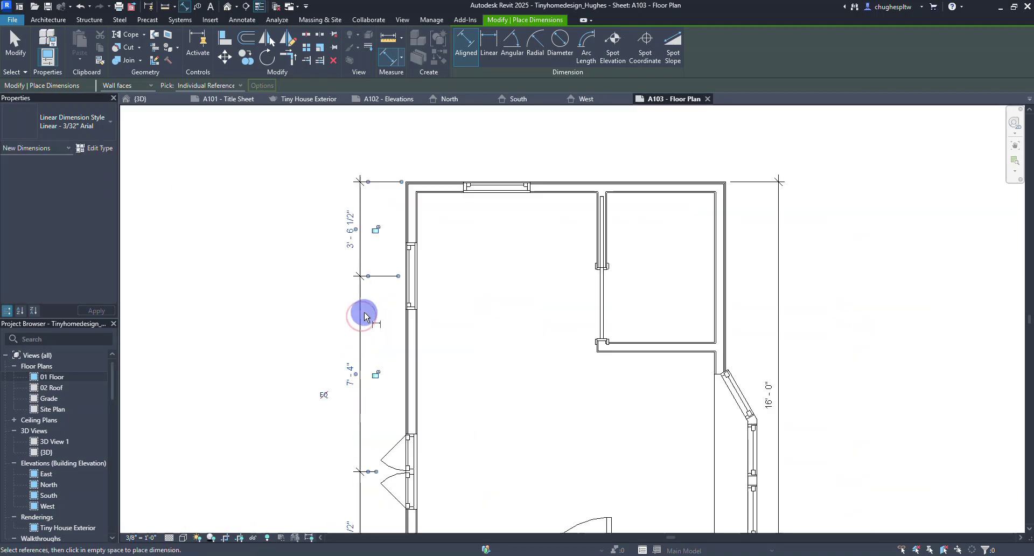
scroll(411, 163, "up", 5)
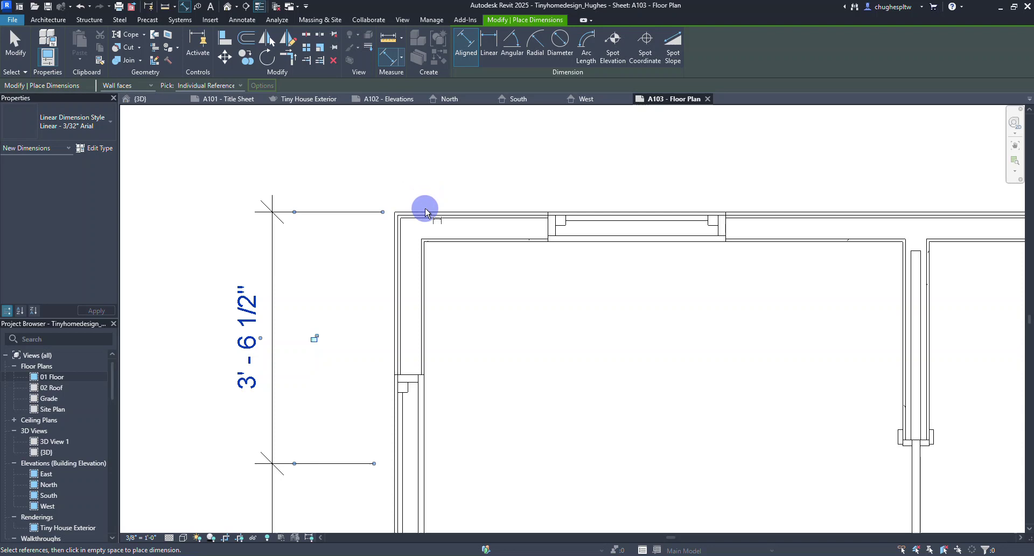
left_click(415, 210)
scroll(325, 251, "down", 3)
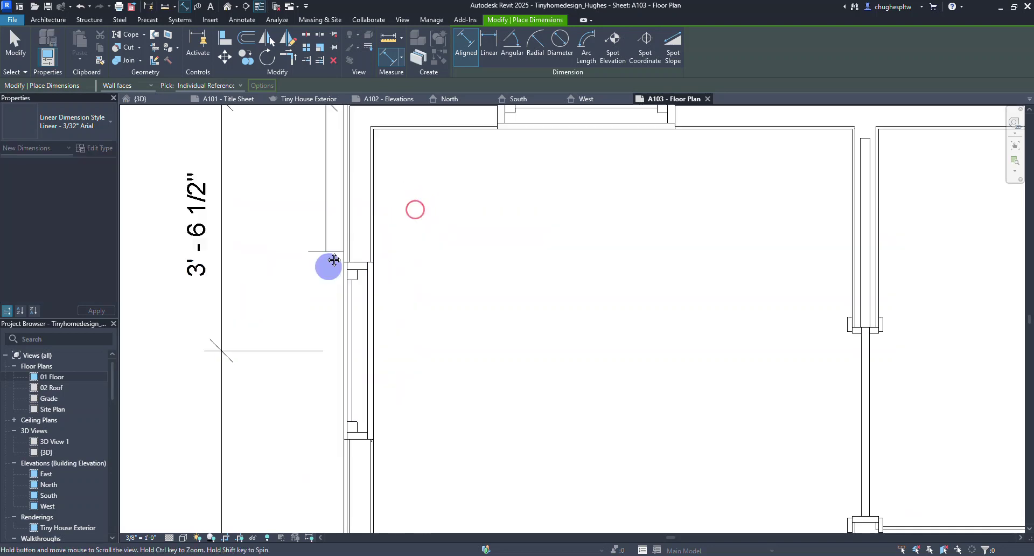
scroll(325, 249, "down", 2)
scroll(325, 464, "up", 6)
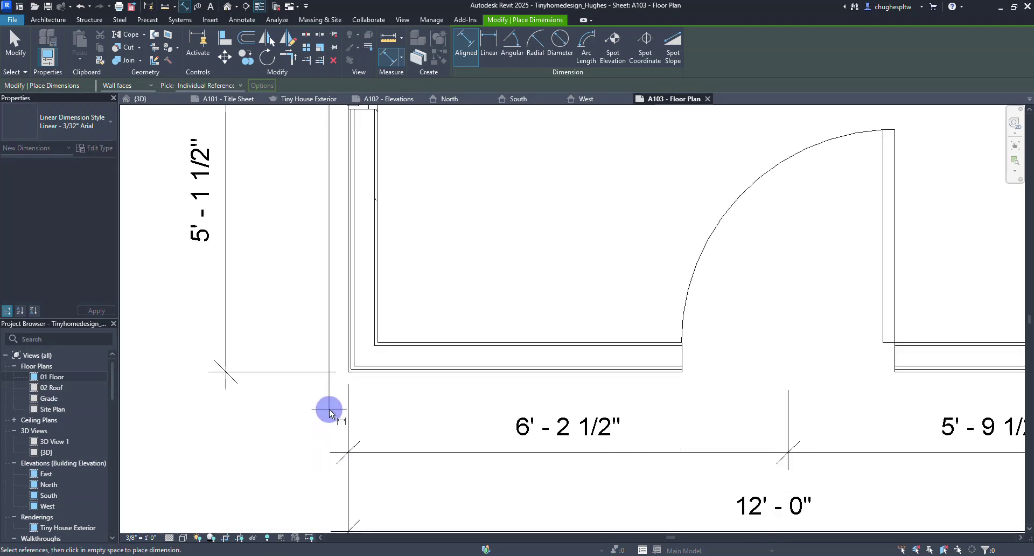
left_click(368, 361)
scroll(334, 459, "down", 5)
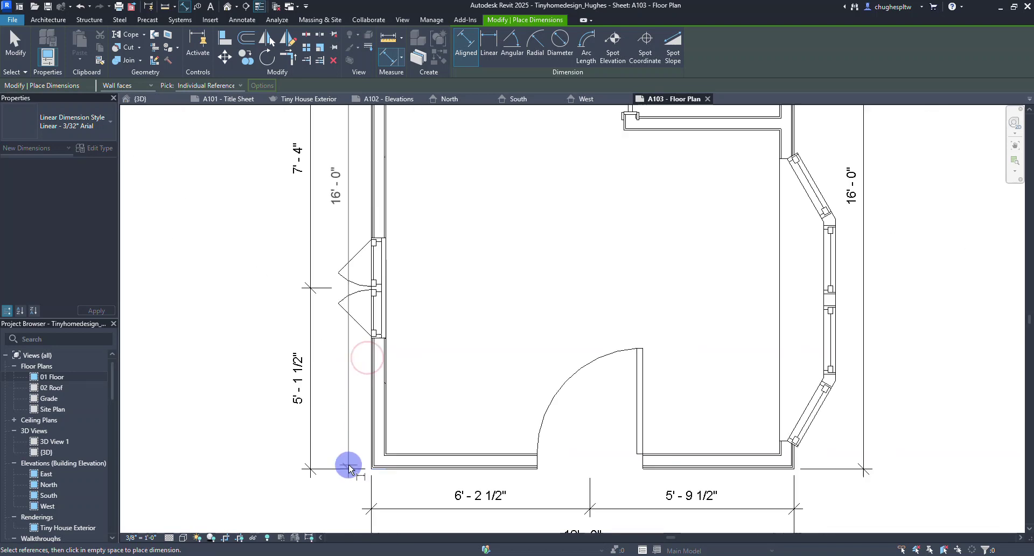
left_click(313, 423)
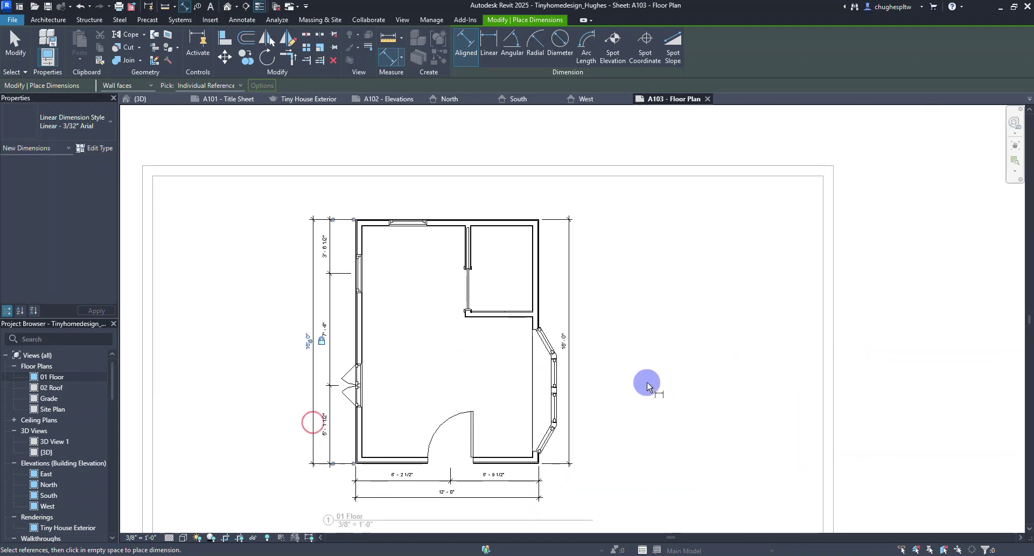
scroll(431, 205, "up", 6)
Dimension the top wall in three pieces: 3'-5", 3'-11 1/4" and 4'-7 3/4".
middle_click_drag(431, 205, 520, 257)
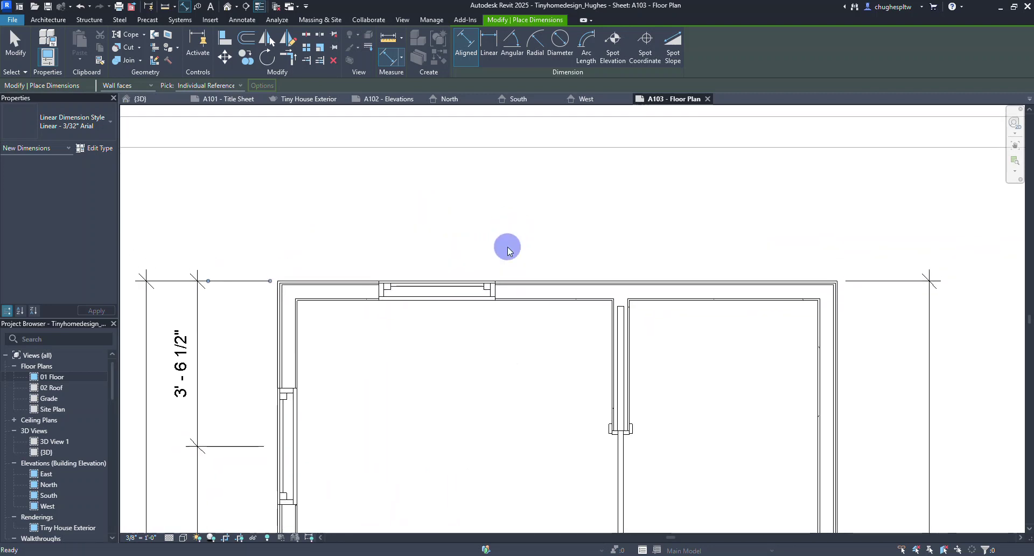
left_click(275, 291)
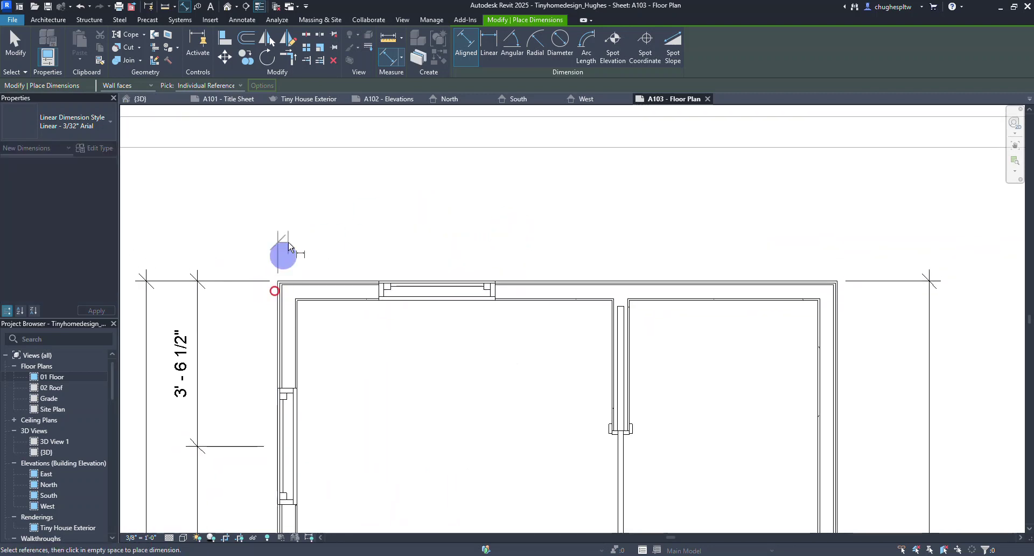
left_click(439, 284)
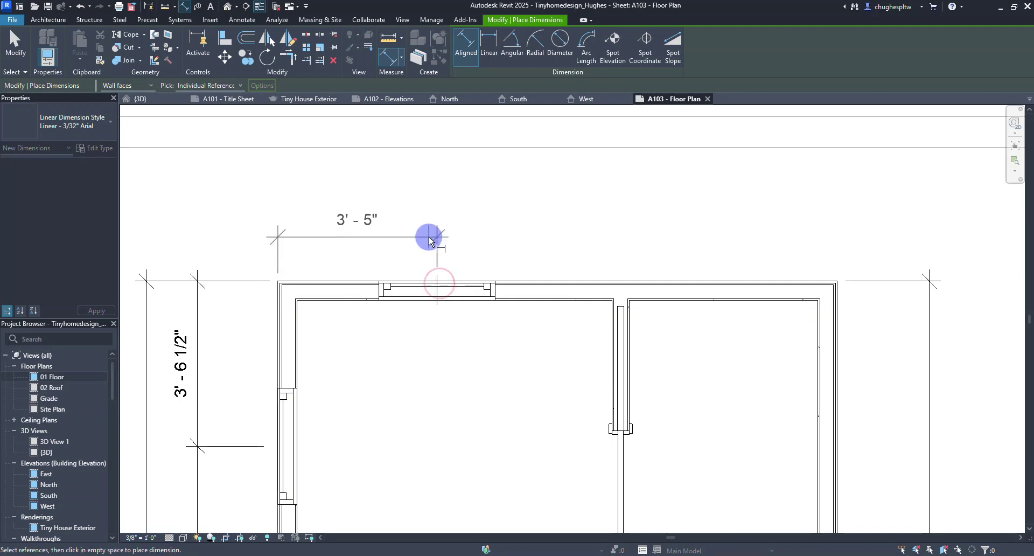
left_click(430, 238)
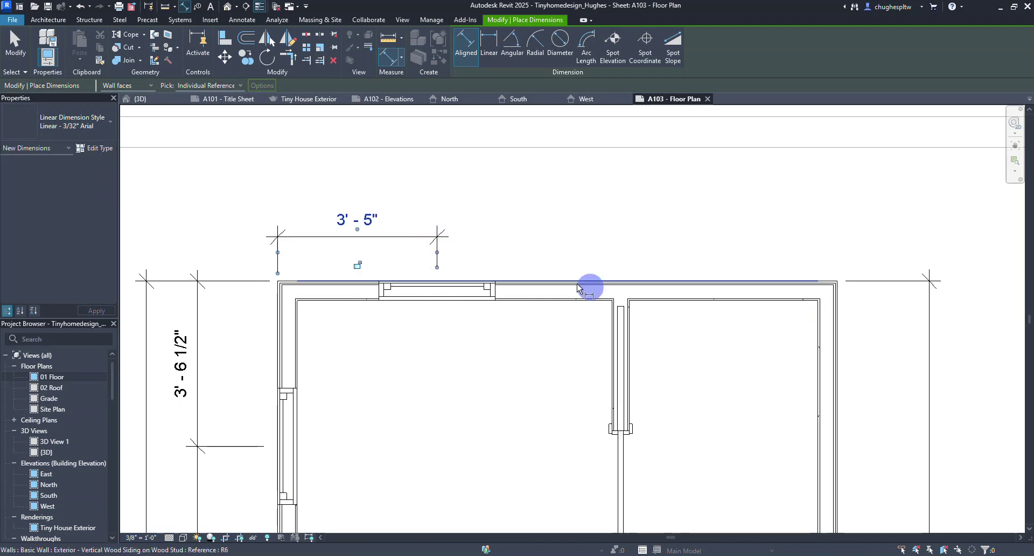
key("Escape")
left_click(438, 284)
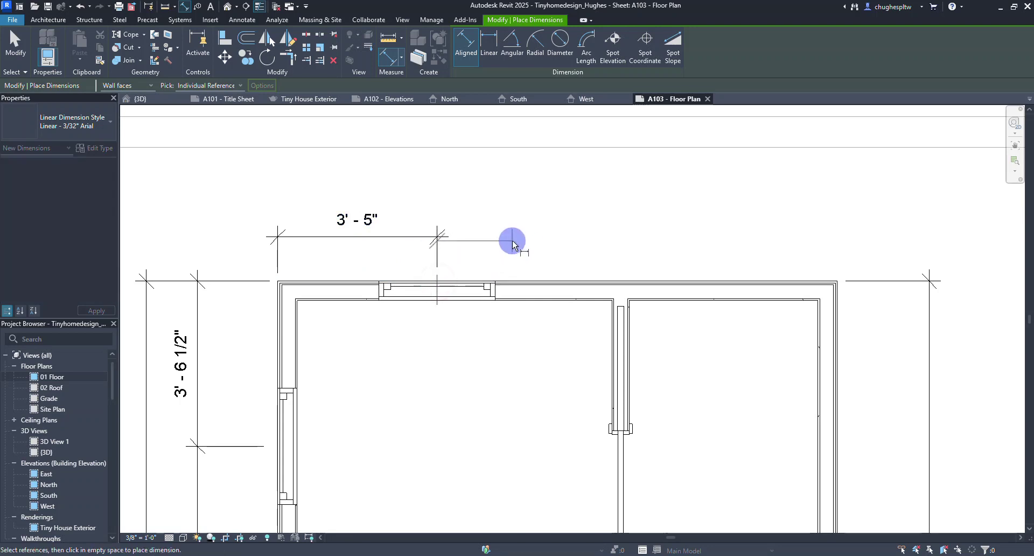
left_click(619, 294)
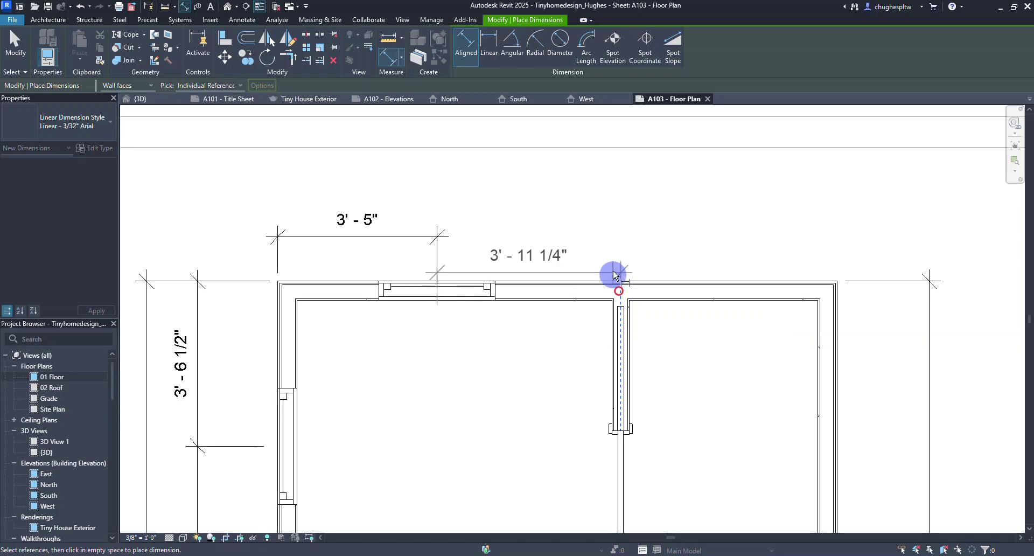
left_click(617, 241)
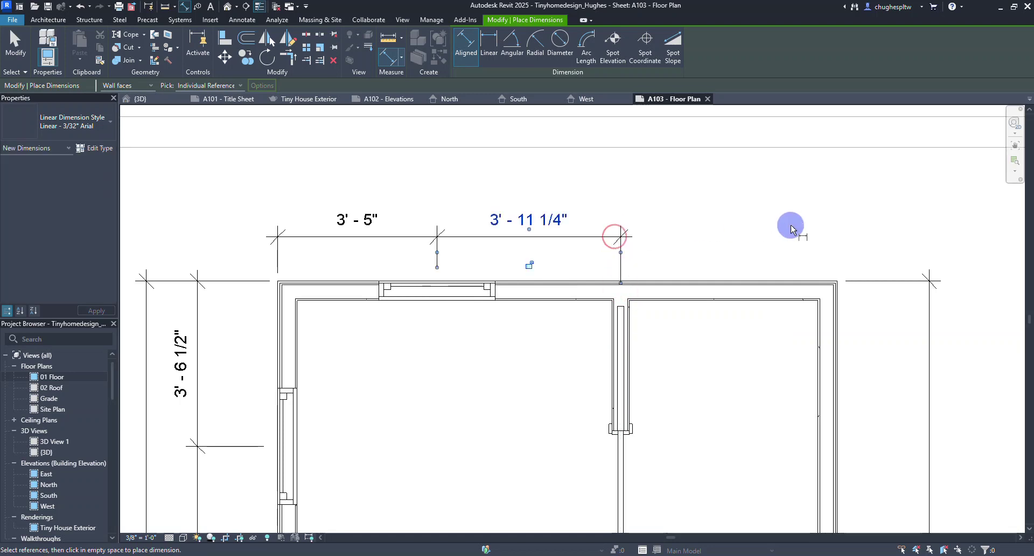
middle_click_drag(791, 253, 540, 264)
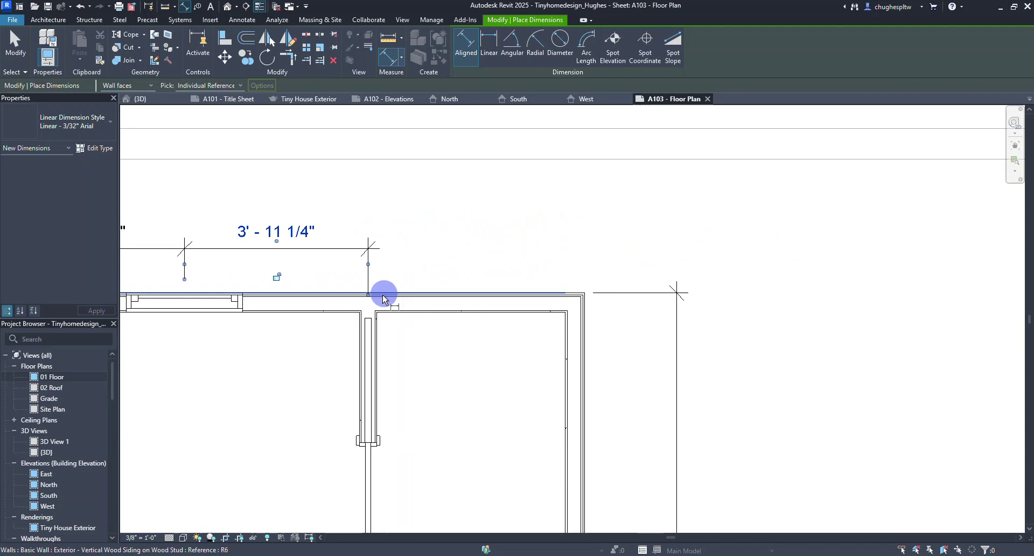
left_click(368, 304)
scroll(612, 296, "up", 3)
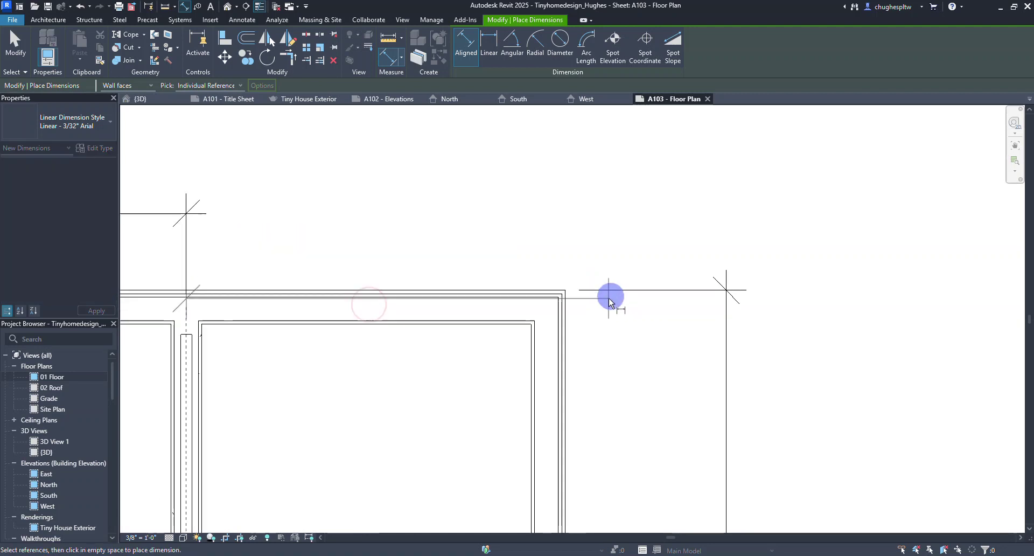
left_click(568, 308)
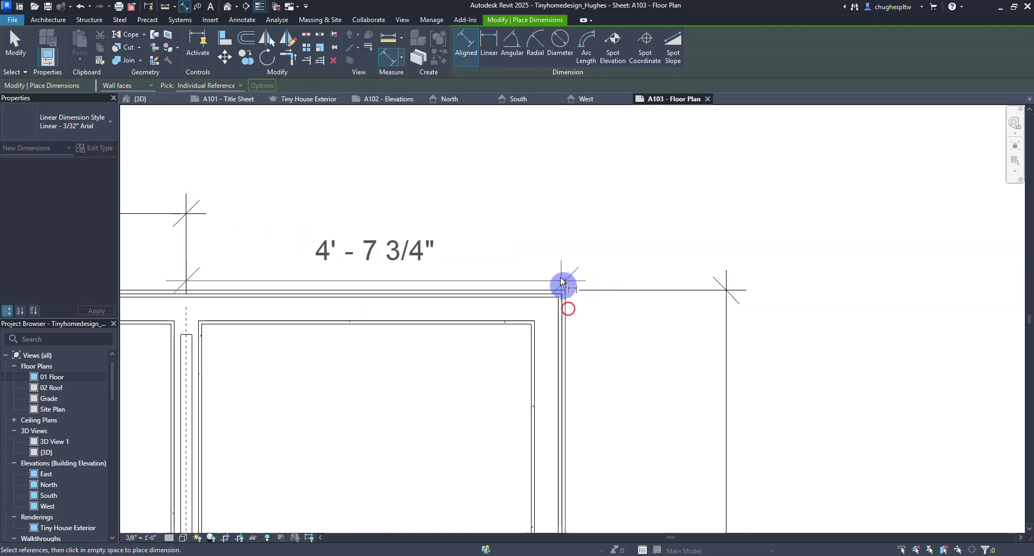
left_click(484, 213)
Add a 12'-0" overall dimension across the top wall.
middle_click_drag(439, 229, 588, 263)
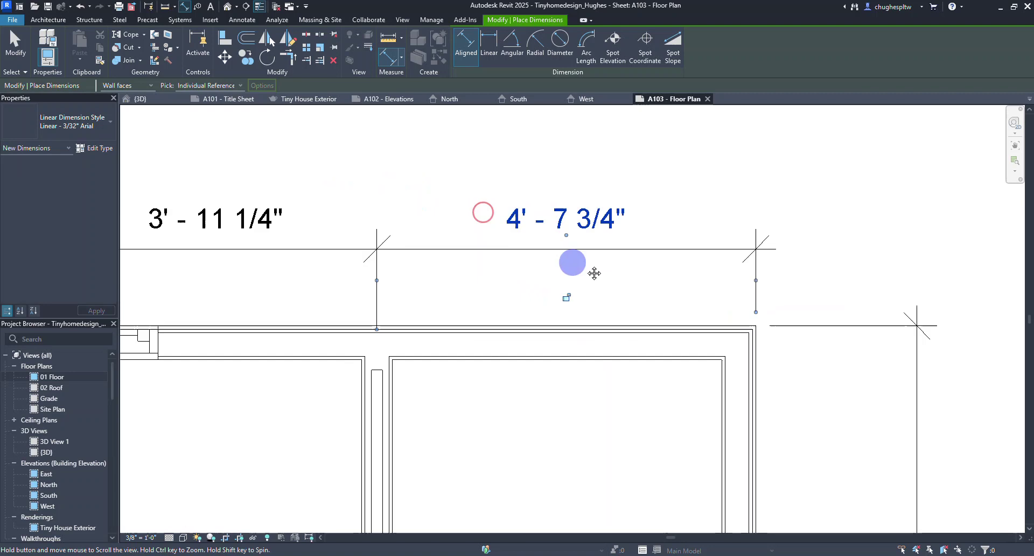
scroll(355, 180, "down", 2)
middle_click_drag(356, 180, 516, 214)
scroll(516, 215, "down", 1)
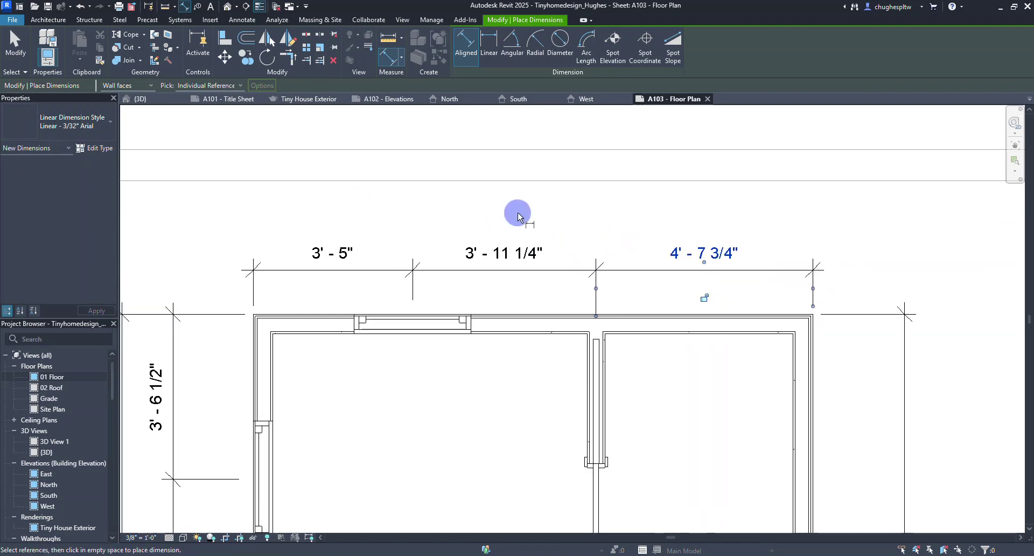
left_click(252, 332)
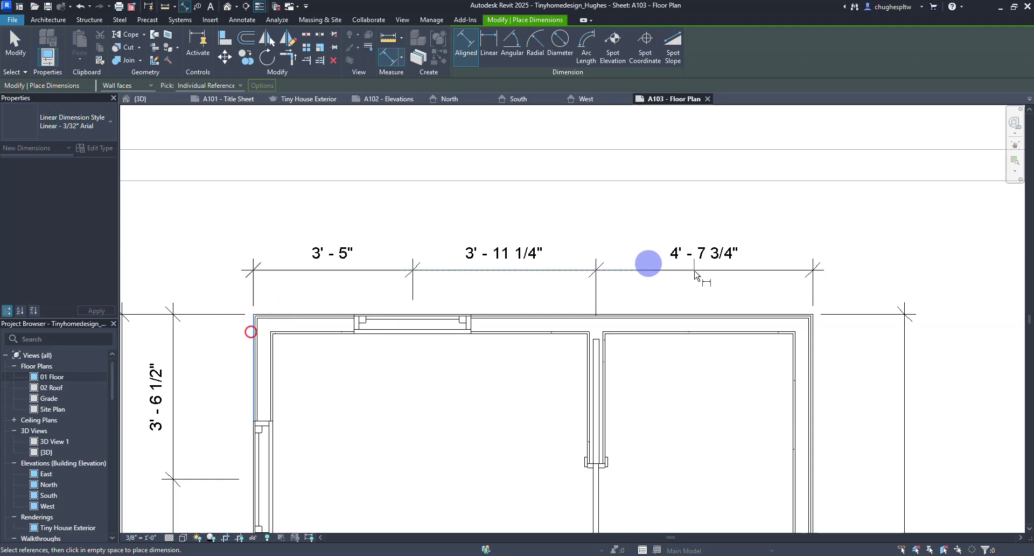
left_click(816, 343)
left_click(758, 231)
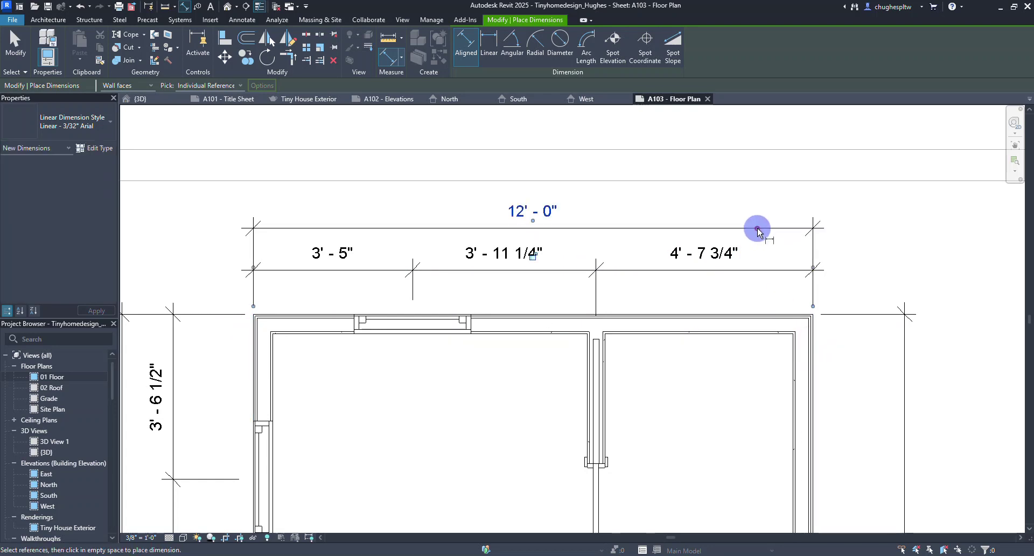
Dimension the right wall's window chain as 6'-2 1/2", 5'-0" and 4'-9 1/2".
scroll(432, 208, "down", 3)
middle_click_drag(525, 326, 427, 219)
scroll(420, 215, "up", 3)
scroll(432, 162, "up", 2)
left_click(377, 177)
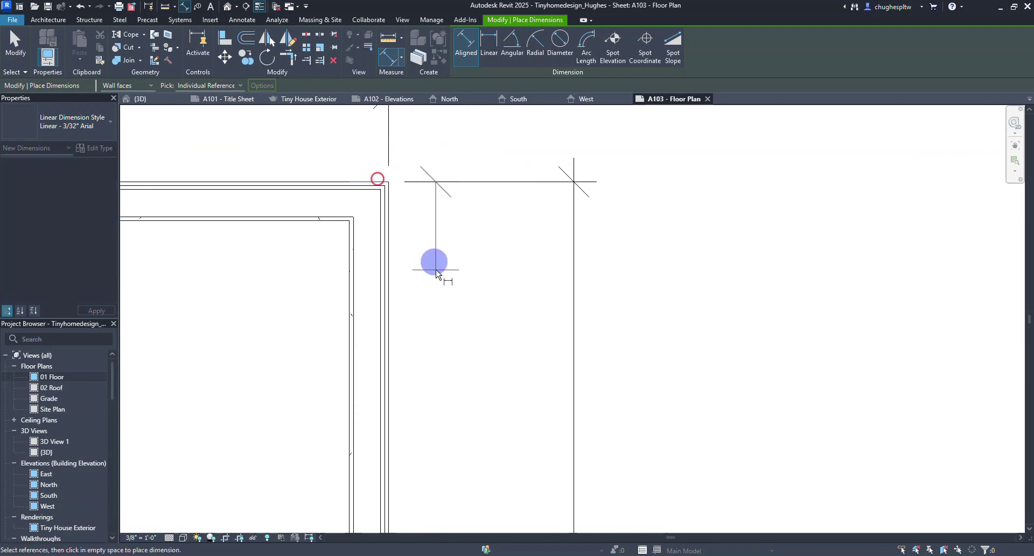
middle_click_drag(437, 305, 359, 134)
scroll(359, 134, "down", 3)
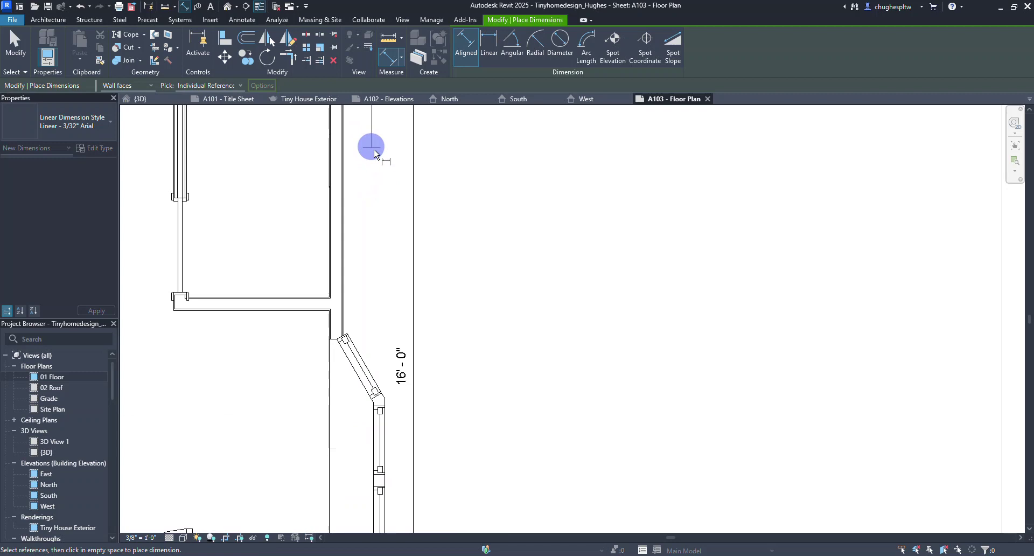
left_click(332, 305)
middle_click_drag(388, 307, 431, 279)
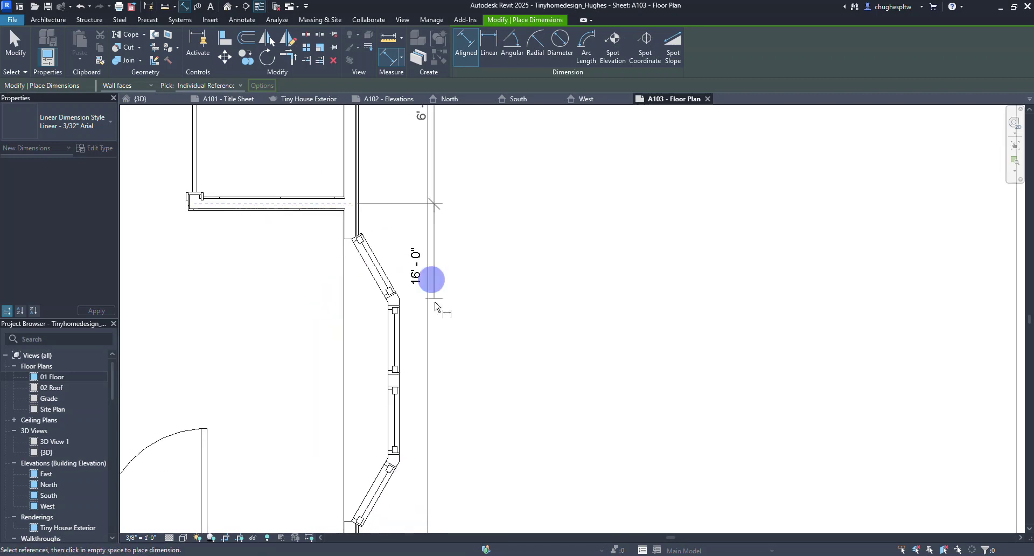
left_click(404, 378)
middle_click_drag(436, 379, 450, 285)
scroll(455, 231, "down", 3)
scroll(425, 347, "up", 6)
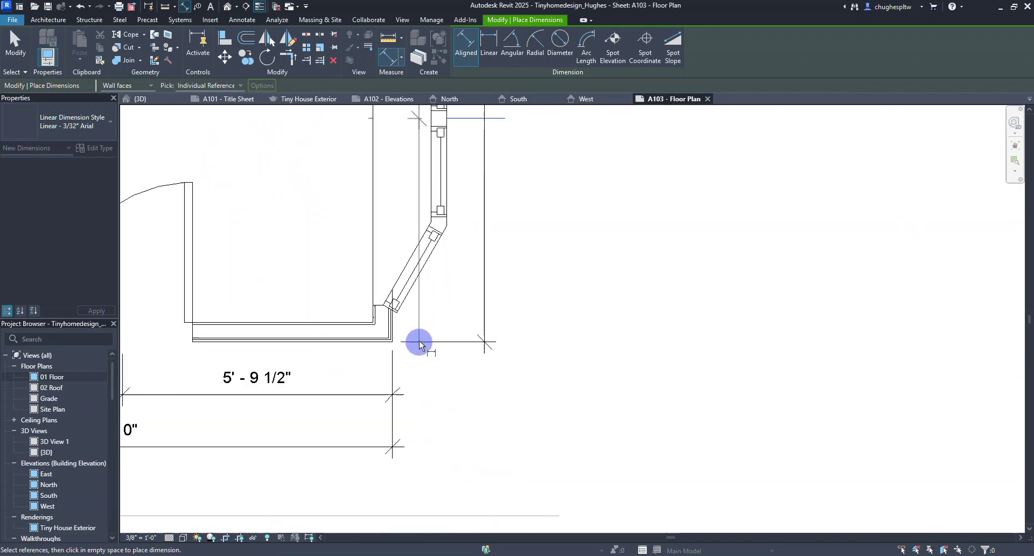
left_click(348, 350)
scroll(390, 376, "down", 4)
scroll(425, 370, "down", 5)
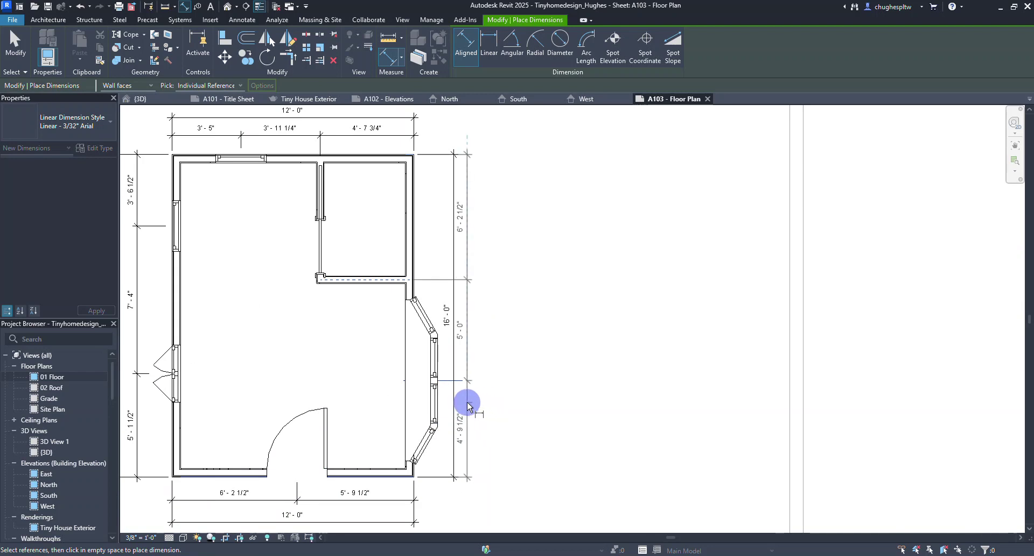
left_click(467, 402)
Cancel out of the Aligned dimension command.
right_click(535, 252)
left_click(550, 254)
right_click(536, 248)
left_click(549, 255)
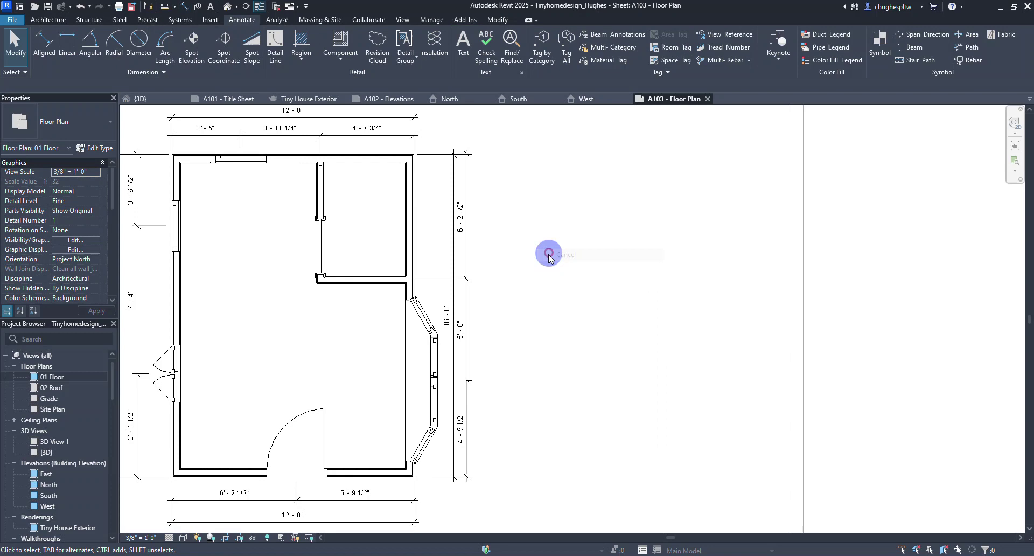
Drag the right-side dimension string farther east of the wall and reframe the plan.
left_click(454, 258)
mouse_move(472, 259)
left_mouse_down()
mouse_move(487, 256)
mouse_move(480, 277)
mouse_move(452, 277)
mouse_move(494, 280)
left_mouse_up()
left_click(547, 288)
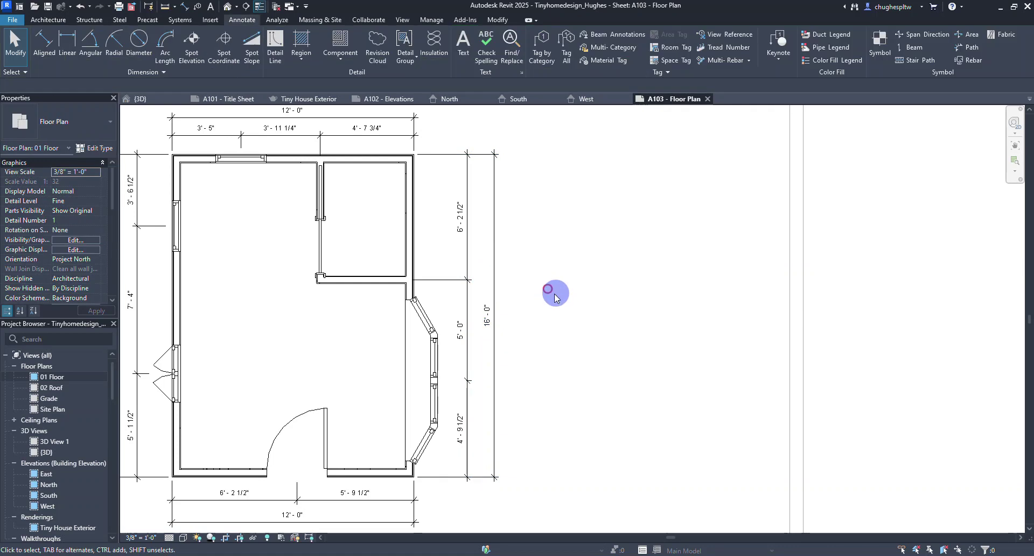
scroll(550, 291, "down", 1)
middle_click_drag(551, 291, 687, 299)
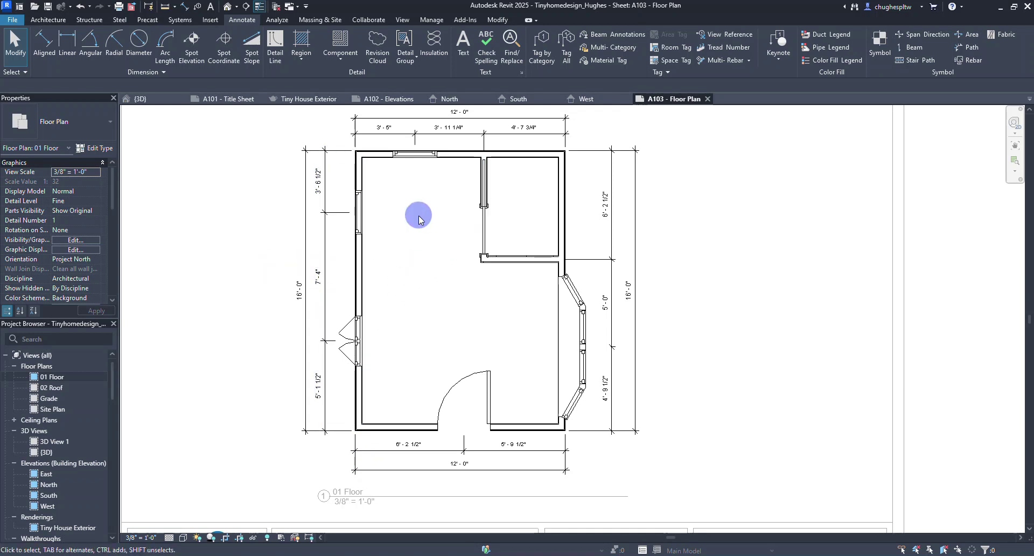
middle_click_drag(427, 227, 419, 264)
middle_click_drag(605, 300, 619, 245)
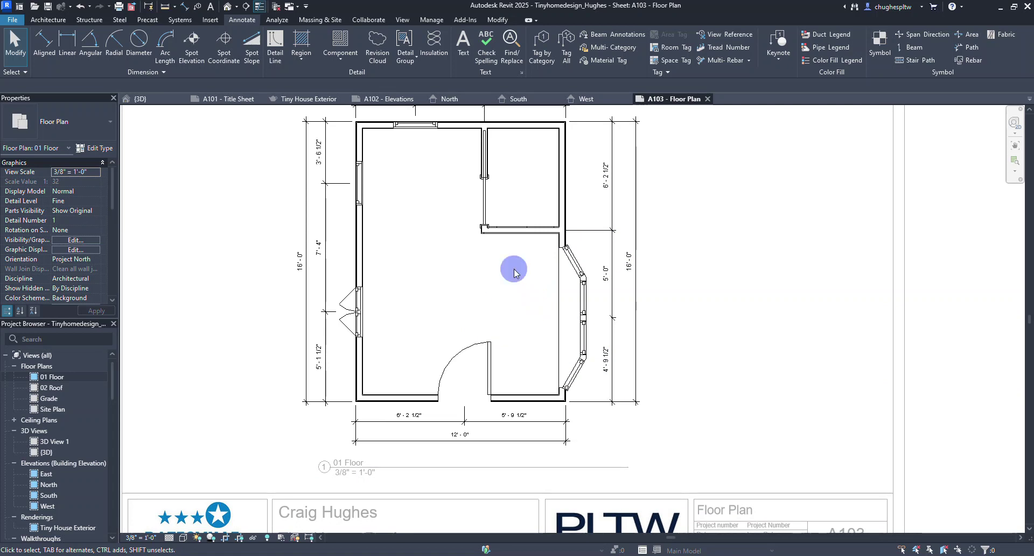
scroll(525, 264, "up", 5)
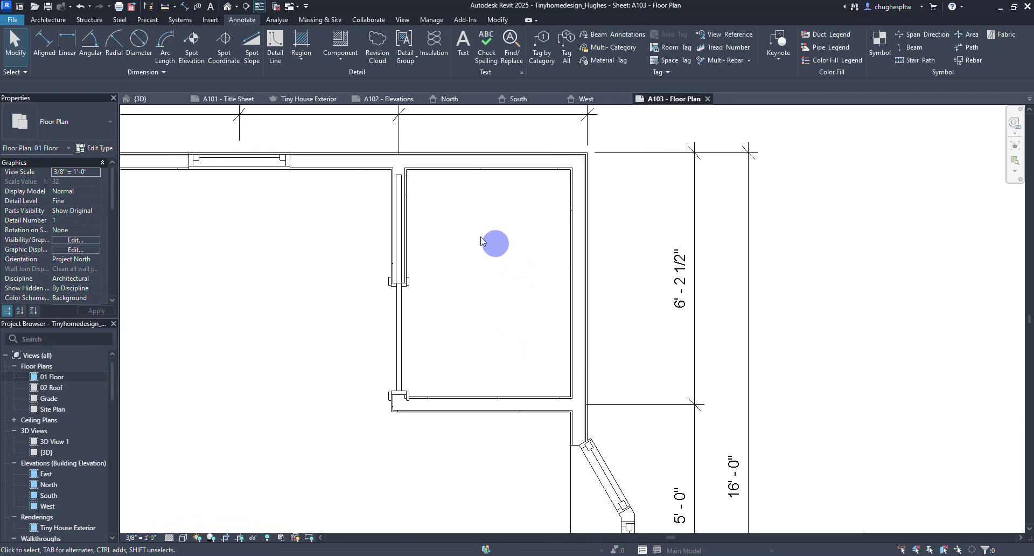
Dimension the small upper-right room's interior width as 4' - 0 1/2" with Aligned.
left_click(42, 49)
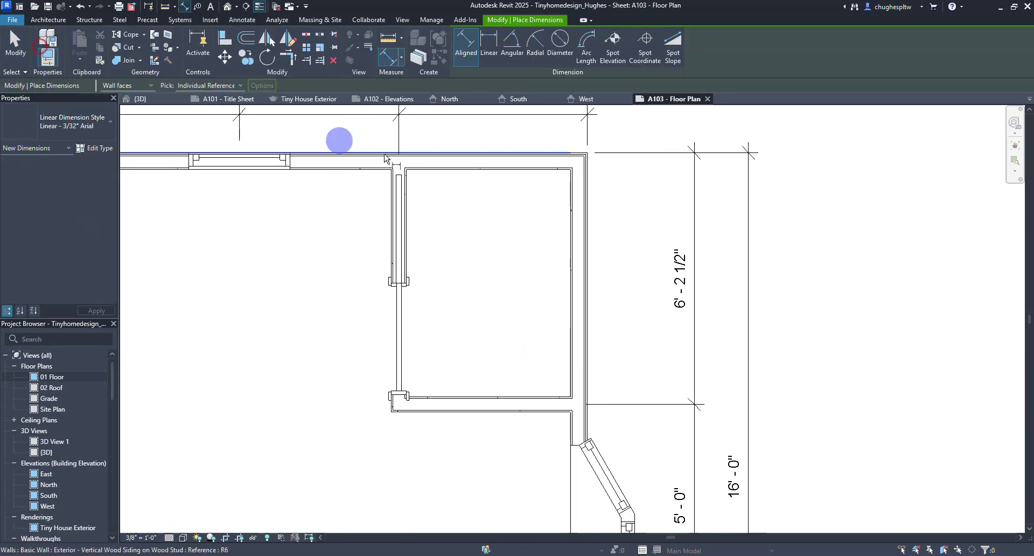
scroll(459, 192, "up", 3)
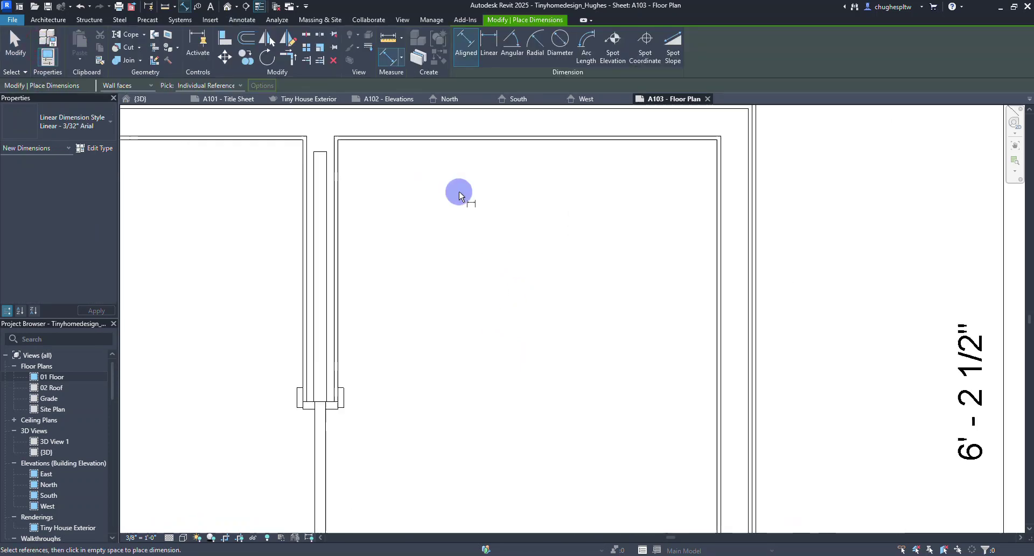
left_click(340, 154)
left_click(714, 173)
left_click(616, 201)
Add the room's 5' - 7 1/4" length dimension between top and bottom walls, then cancel.
scroll(553, 249, "down", 2)
scroll(554, 249, "down", 1)
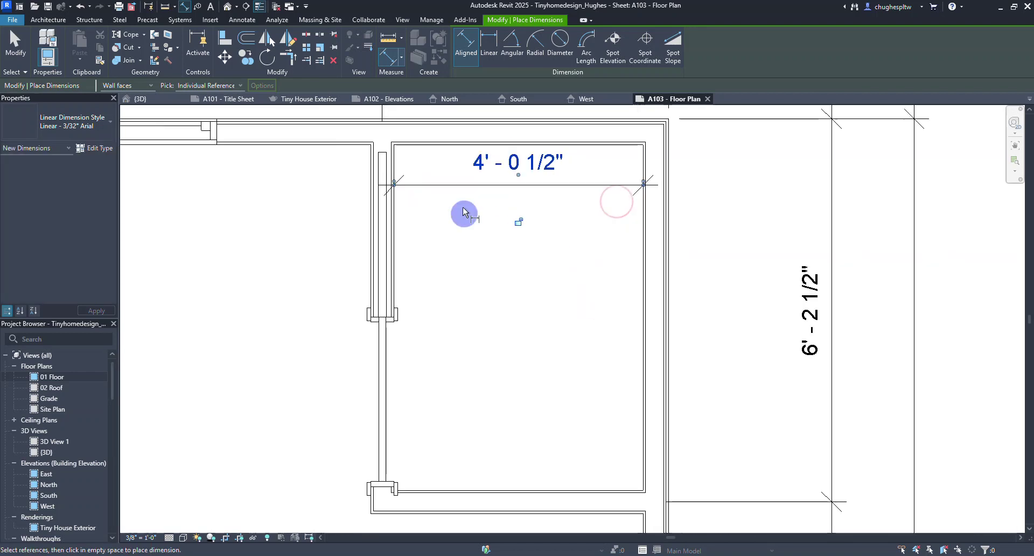
left_click(424, 148)
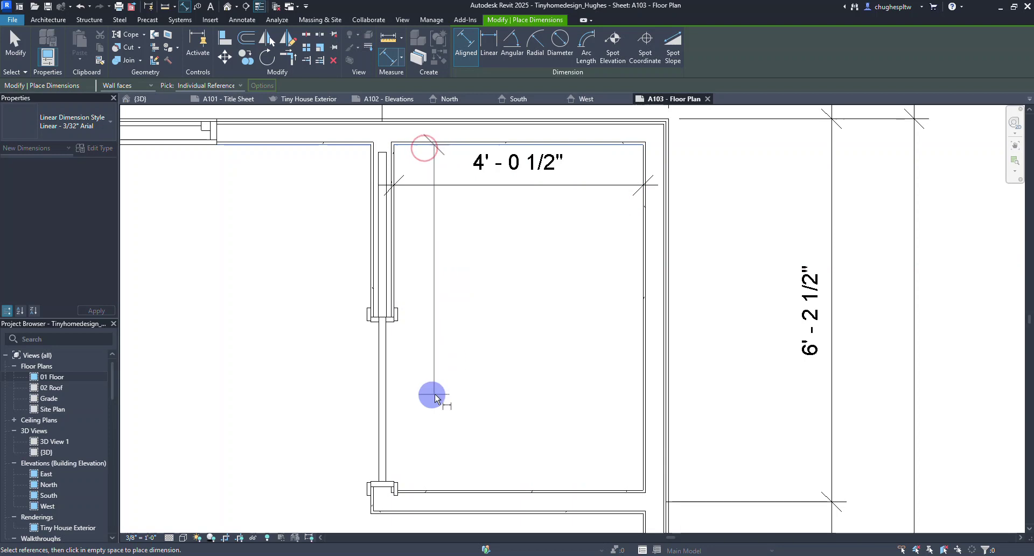
left_click(426, 488)
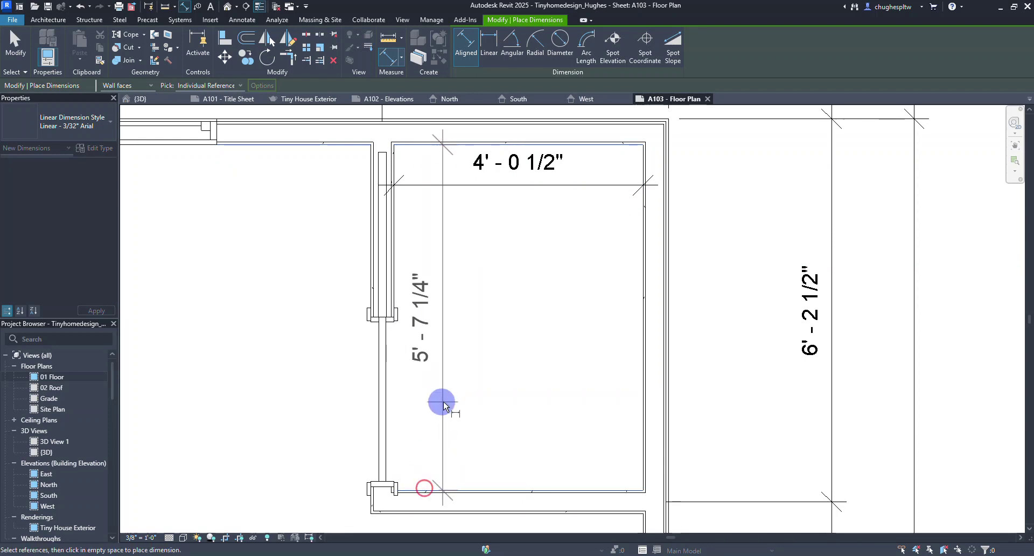
left_click(447, 402)
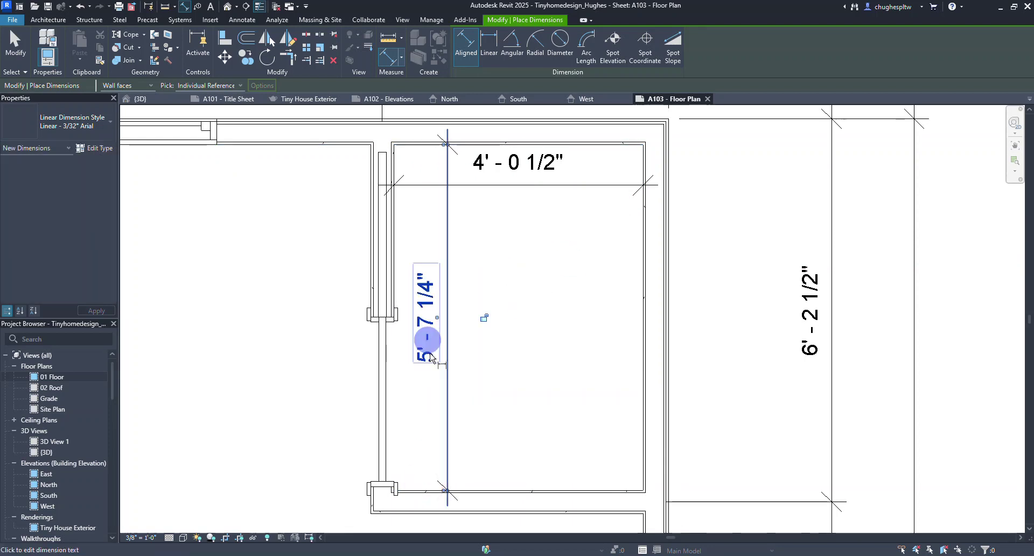
right_click(535, 226)
left_click(544, 233)
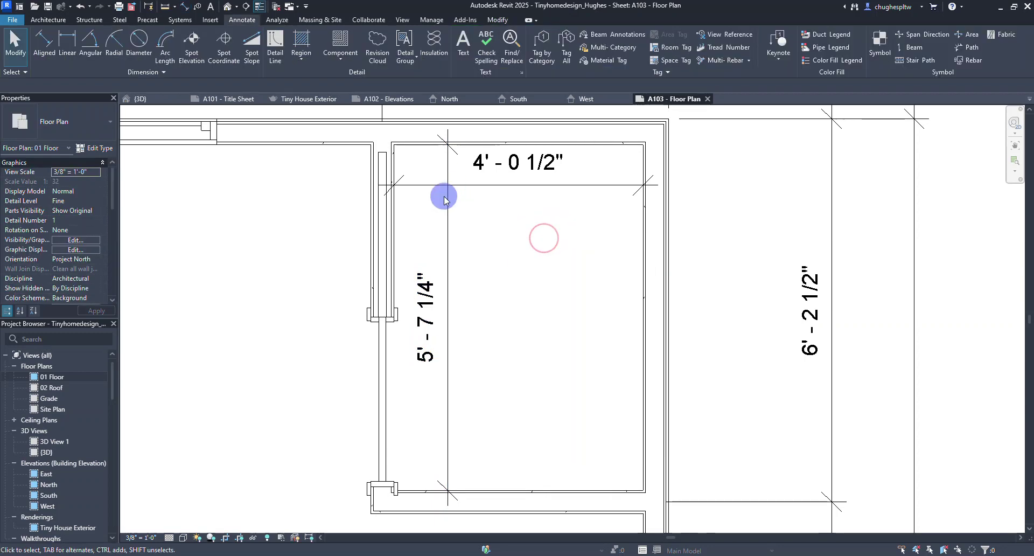
scroll(487, 273, "down", 2)
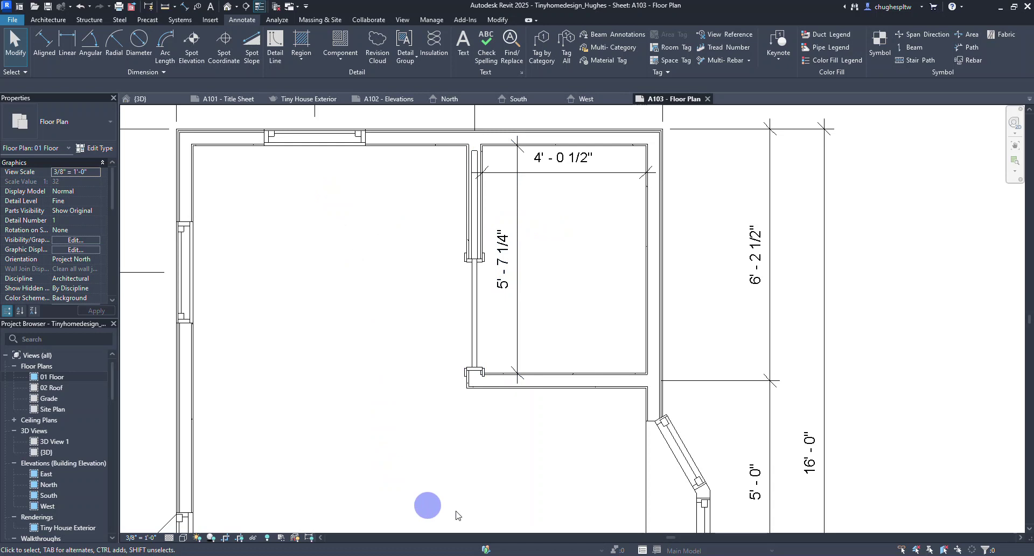
scroll(538, 226, "up", 3)
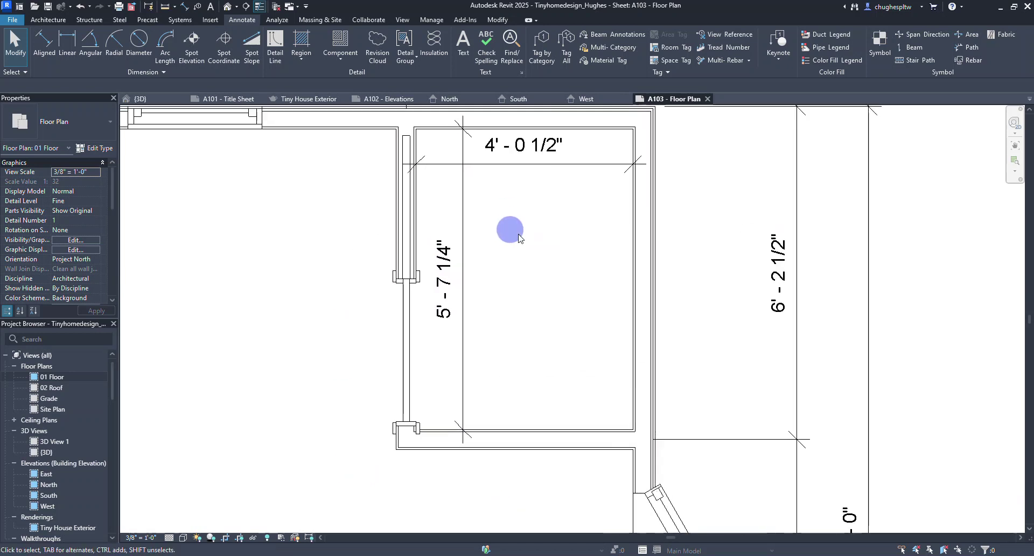
middle_click_drag(528, 250, 480, 247)
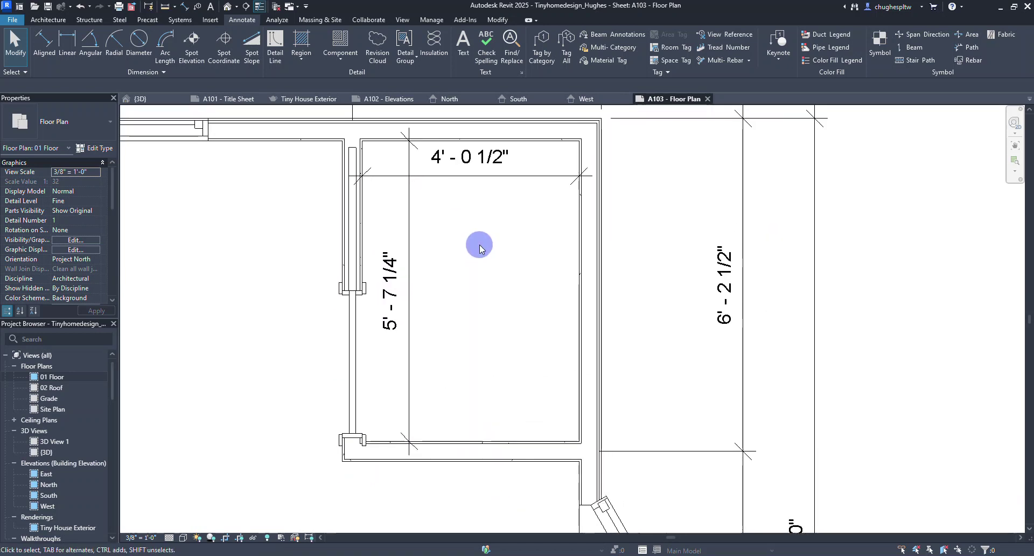
Place a 4'-0 1/2" X 5'-7 1/4" text note inside the small upper-right room.
left_click(462, 38)
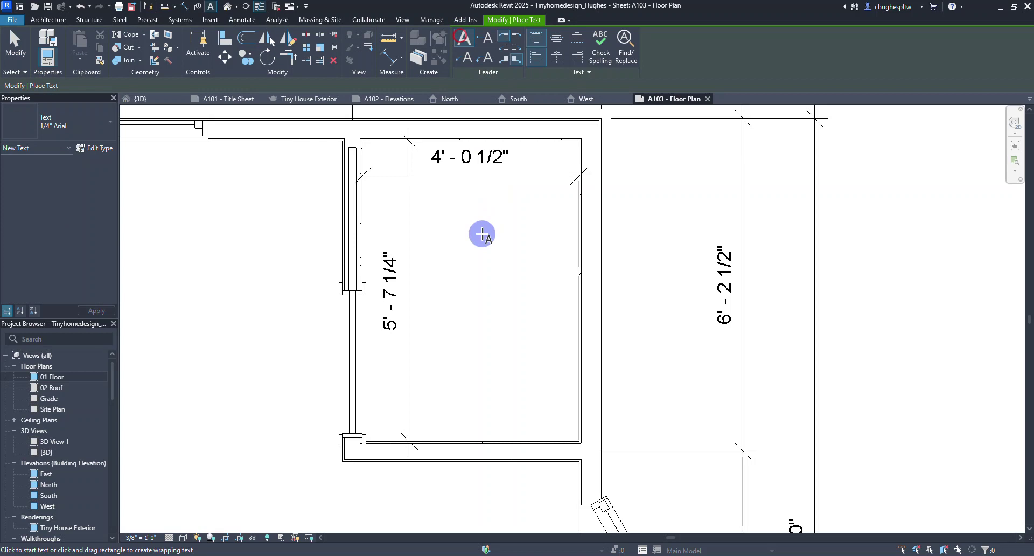
left_click(424, 247)
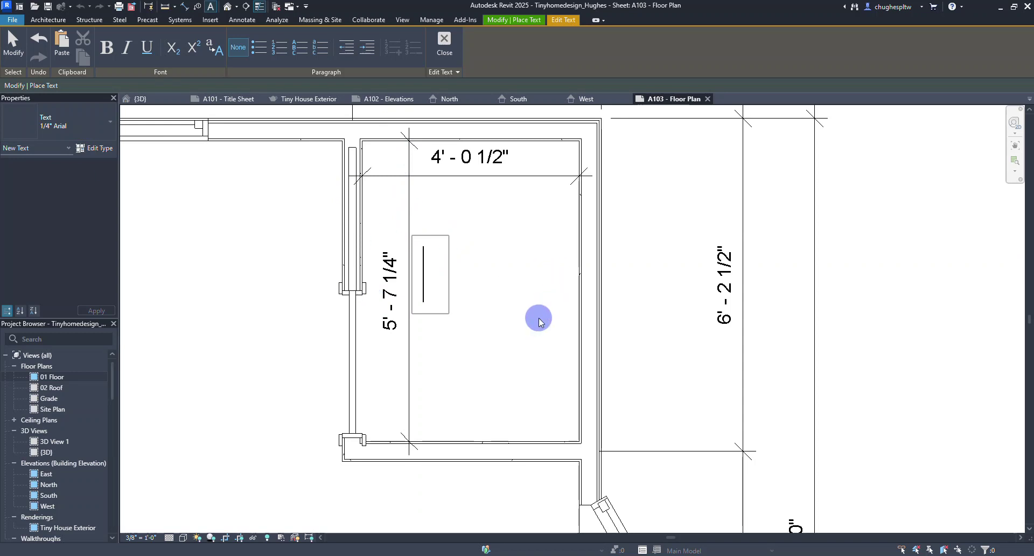
type("4")
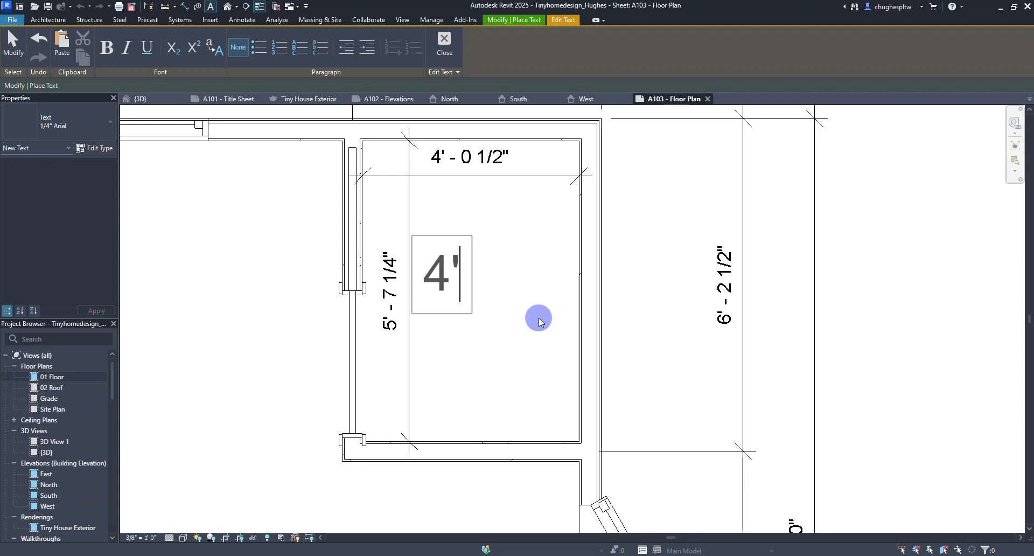
type("'-0 1/2")
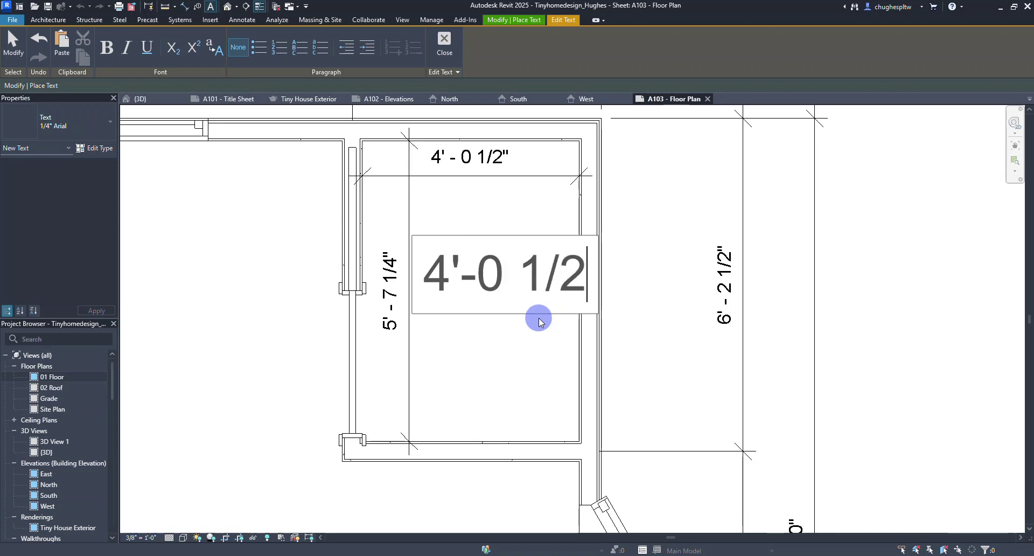
type("\" X")
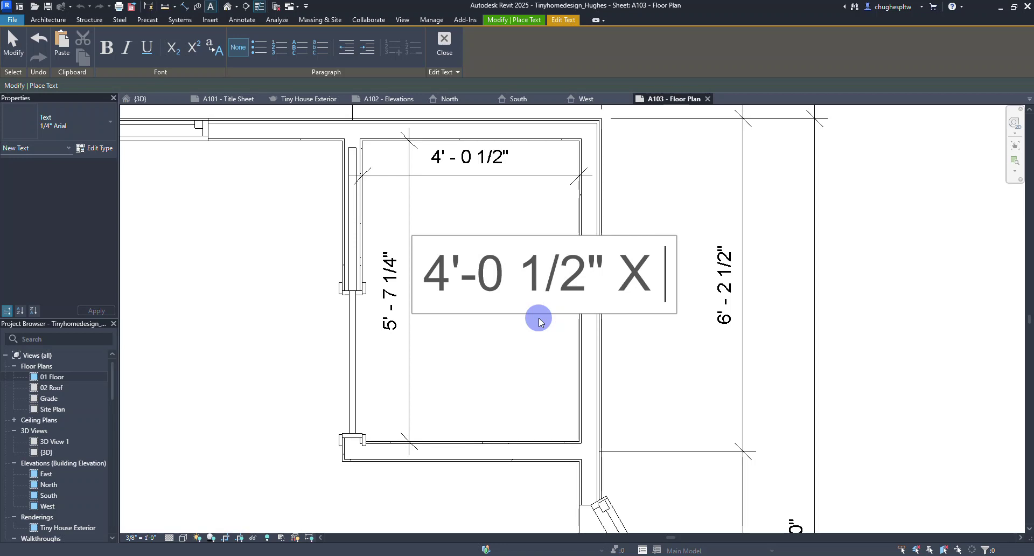
type(" 5'-7 1/5")
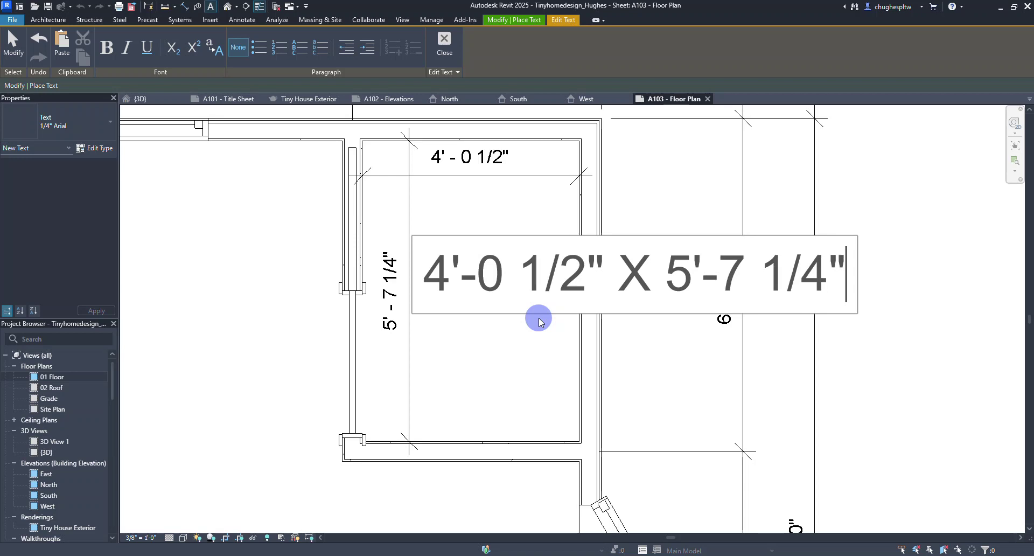
left_click(523, 389)
left_click(513, 377)
key("Escape")
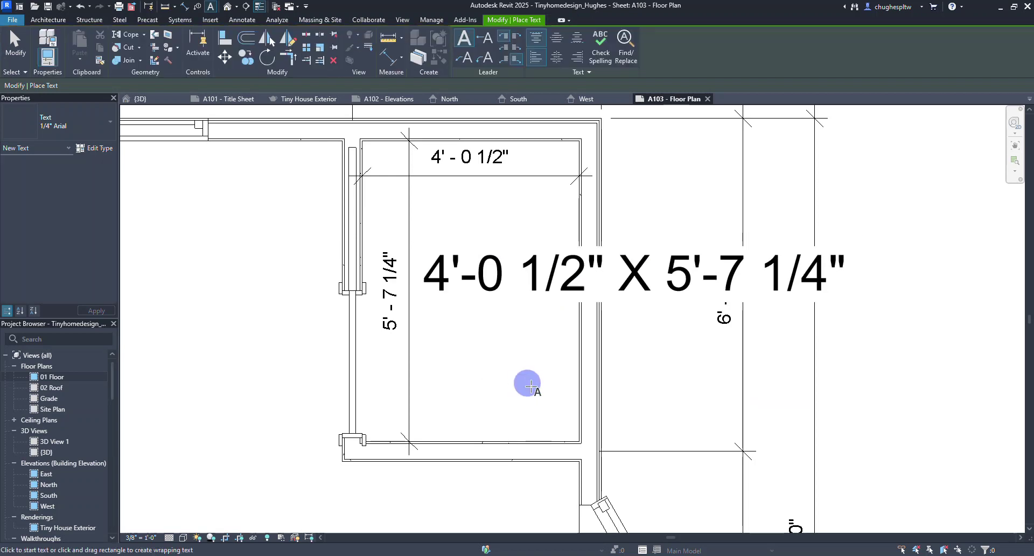
key("Escape")
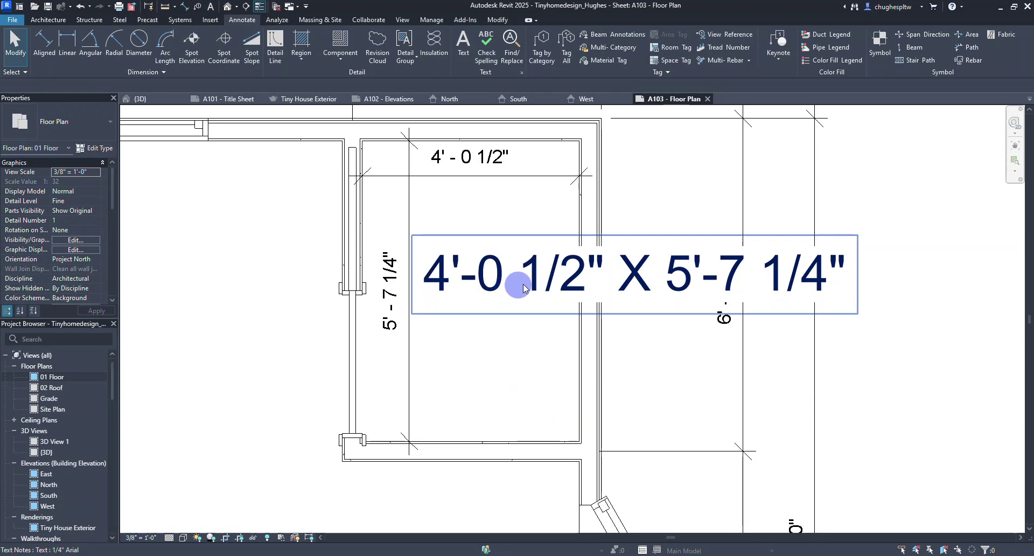
left_click(526, 287)
left_click(45, 123)
left_click(47, 228)
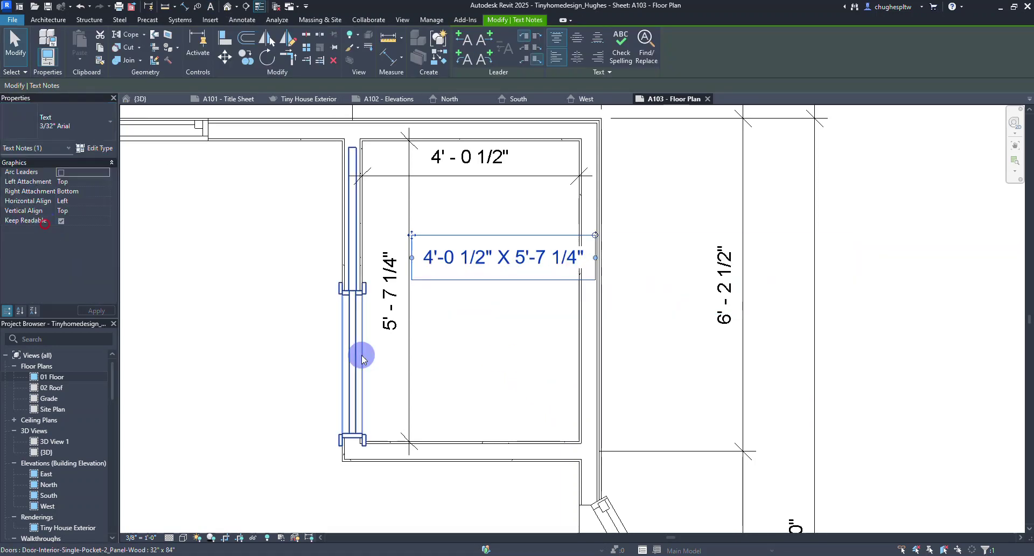
left_click(473, 196)
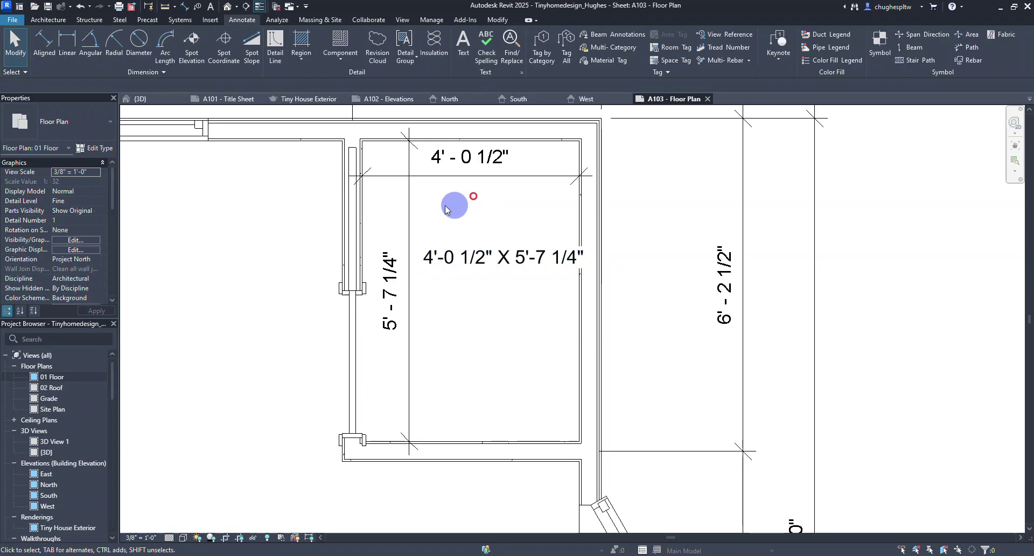
left_click(413, 200)
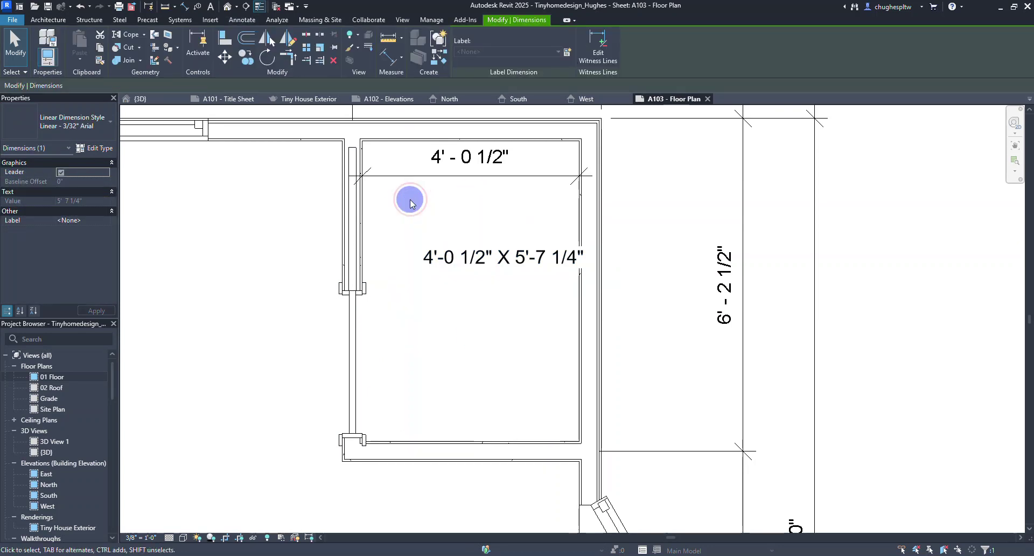
key("Delete")
left_click(405, 176)
key("Delete")
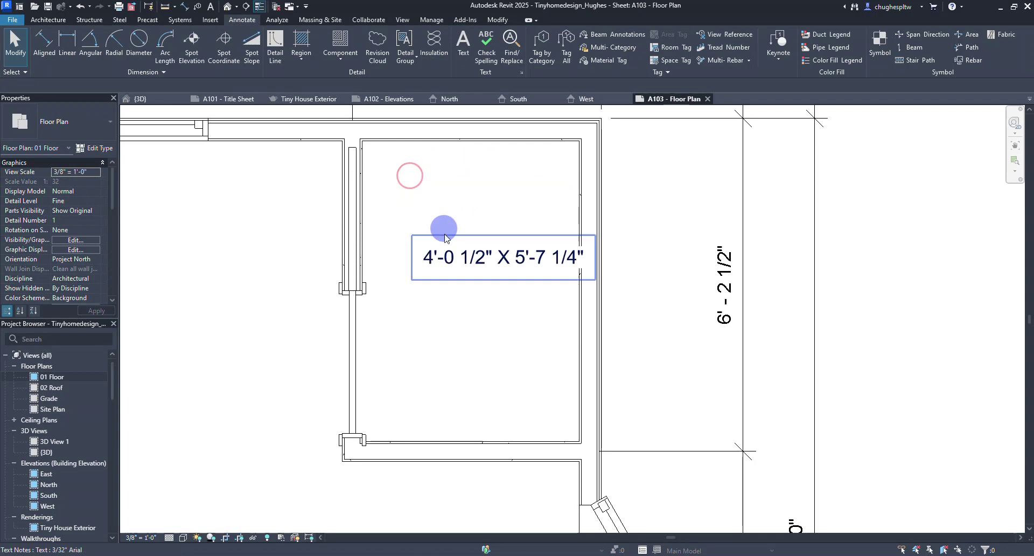
left_click(430, 244)
mouse_move(418, 240)
left_mouse_down("ctrl")
mouse_move(379, 221)
mouse_move(380, 279)
left_mouse_up("ctrl")
left_click(472, 406)
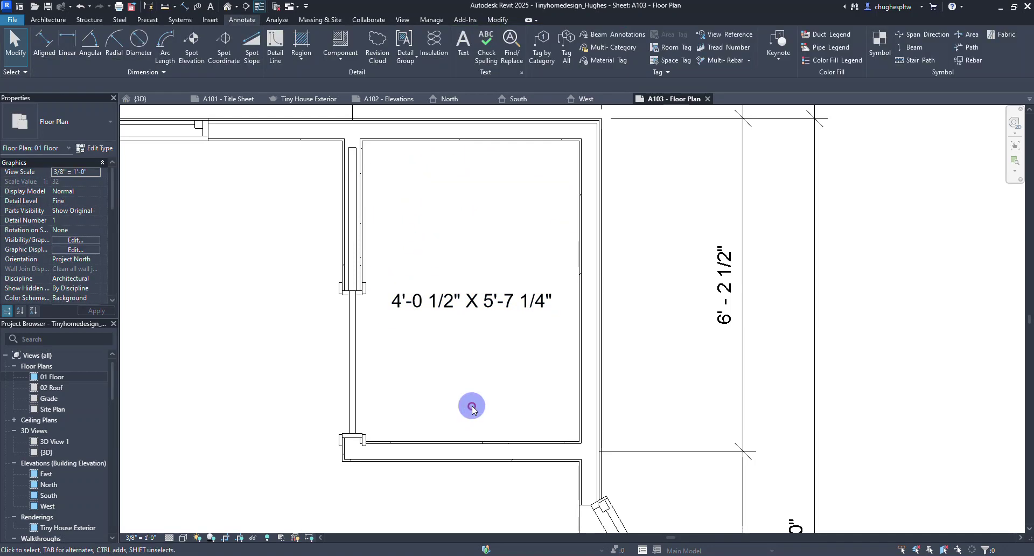
scroll(440, 380, "down", 5)
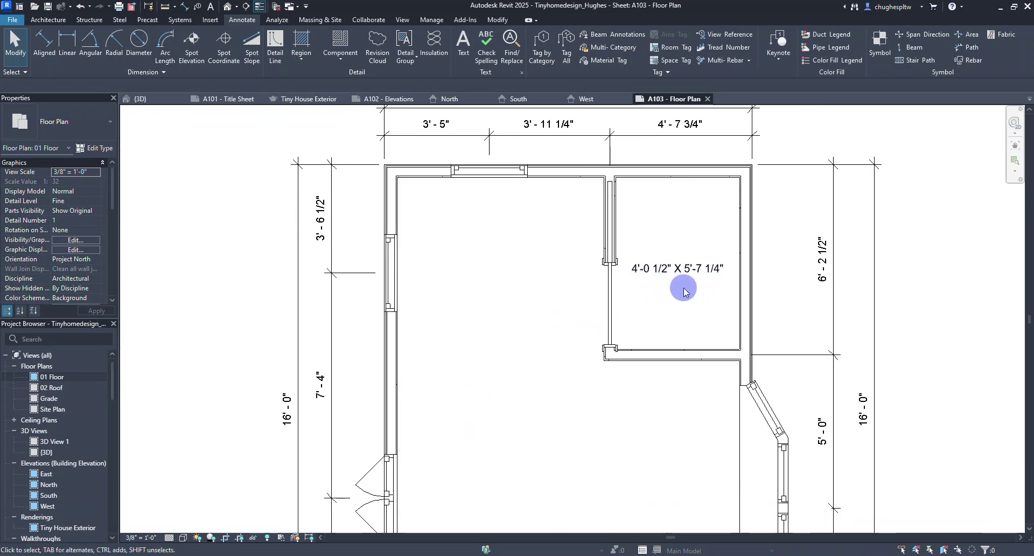
middle_click_drag(554, 344, 455, 256)
scroll(440, 210, "down", 1)
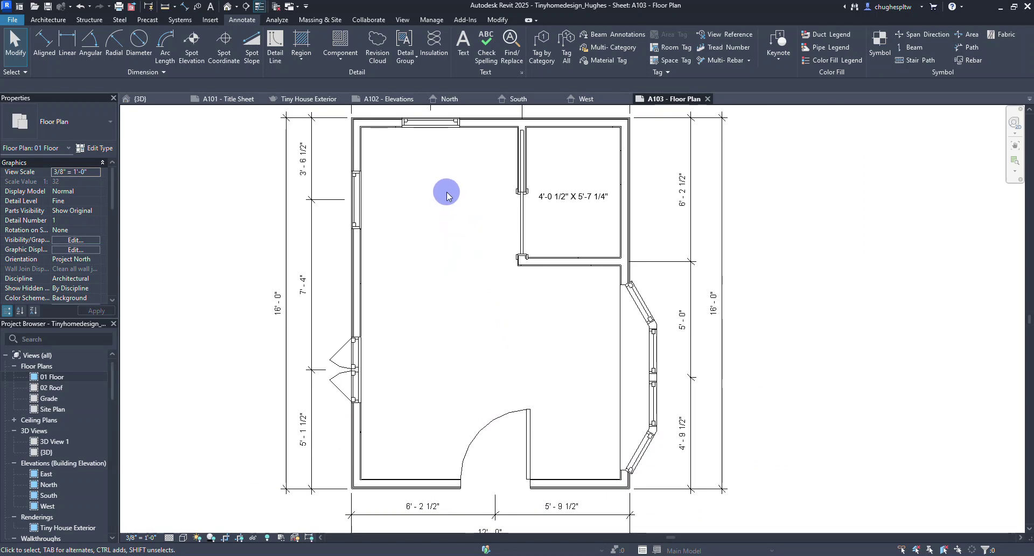
Dimension the main room's 6'-9" width between the left and middle walls.
left_click(44, 44)
scroll(414, 162, "up", 3)
middle_click_drag(422, 164, 415, 247)
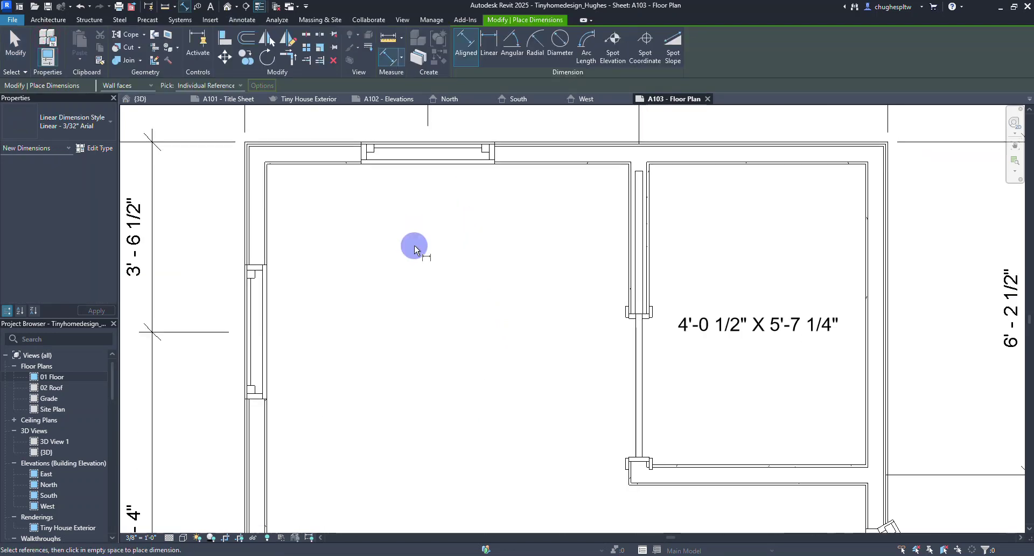
left_click(272, 205)
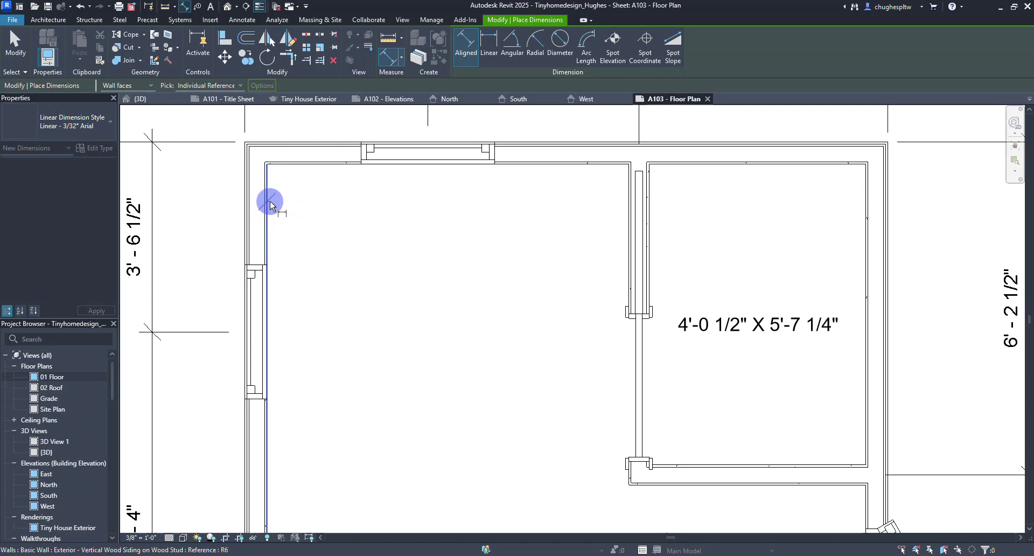
left_click(625, 220)
left_click(553, 234)
Add the 5'-11 3/4" depth dimension between lower and top walls, then cancel dimensioning.
middle_click_drag(485, 330, 489, 280)
scroll(549, 342, "down", 1)
scroll(596, 409, "up", 4)
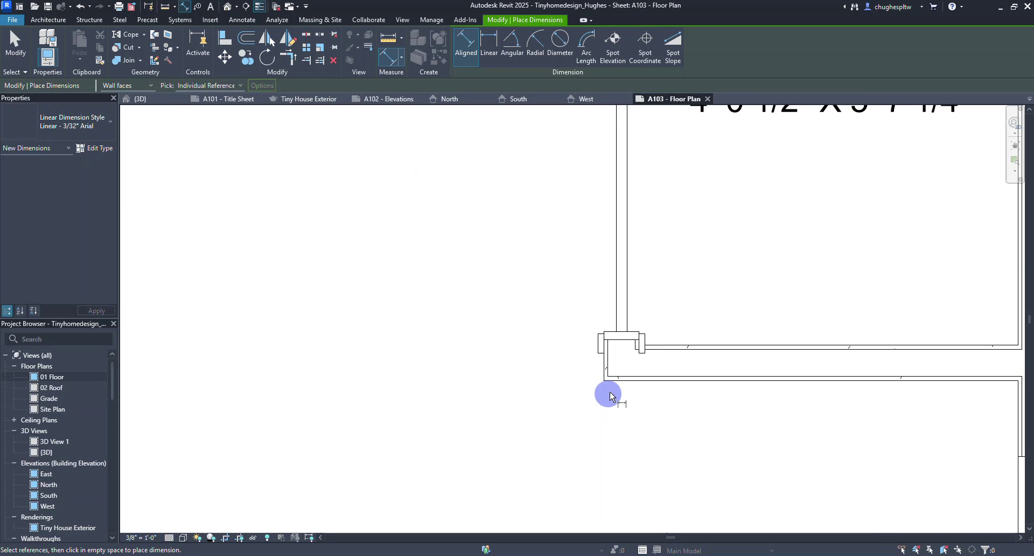
left_click(612, 383)
scroll(596, 425, "down", 3)
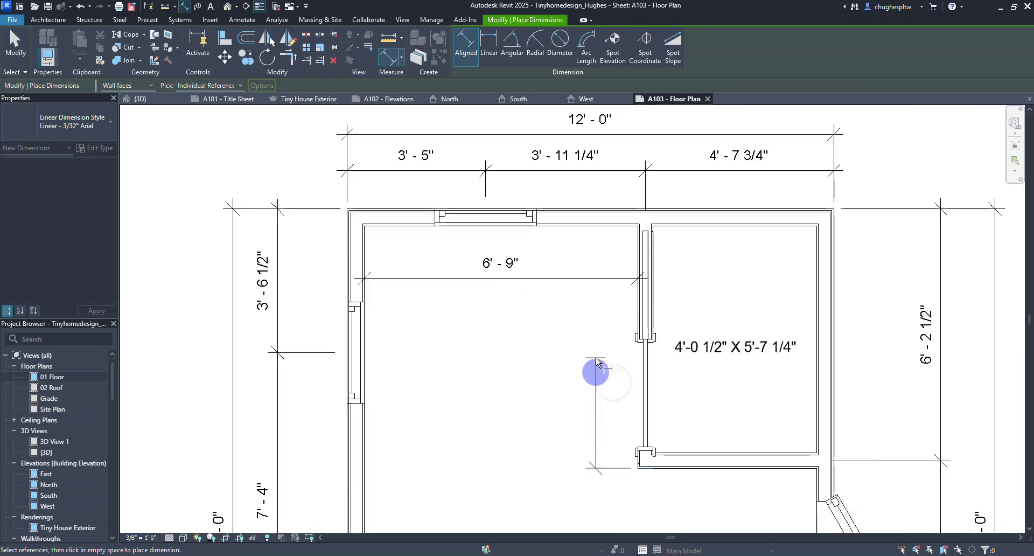
left_click(583, 226)
left_click(583, 269)
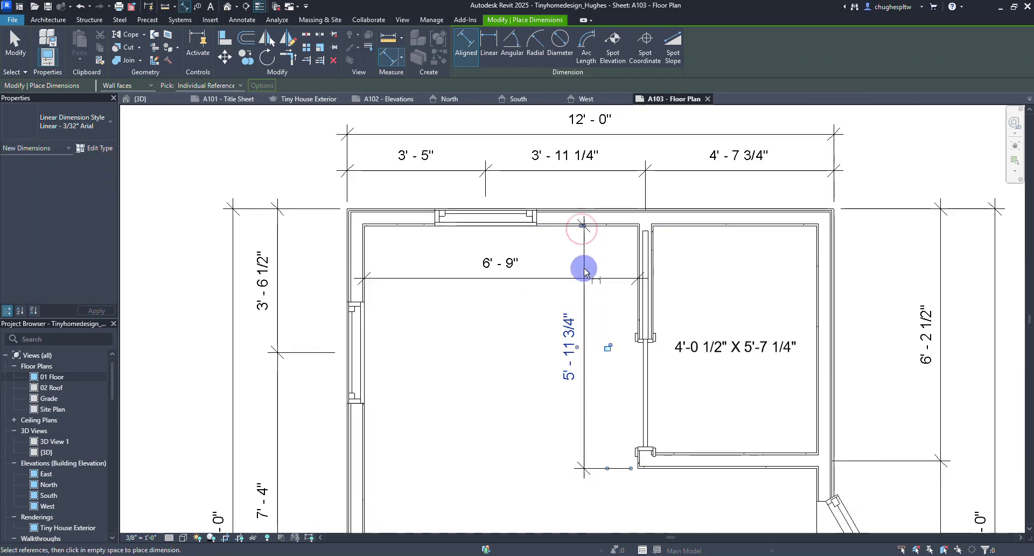
right_click(405, 300)
left_click(431, 304)
right_click(434, 311)
left_click(437, 314)
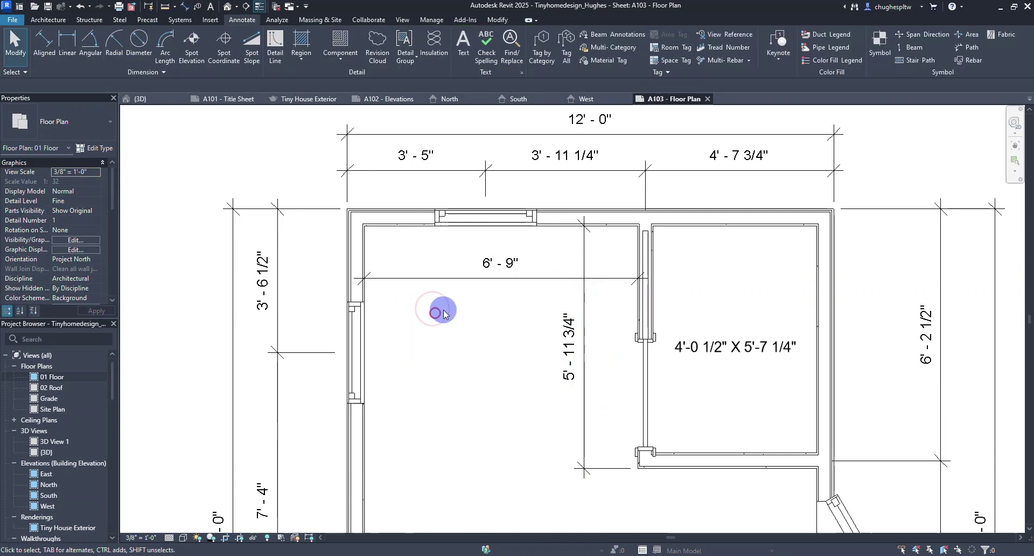
Write a 6'-9" X 5'-11 3/4" text note inside the main room.
left_click(462, 40)
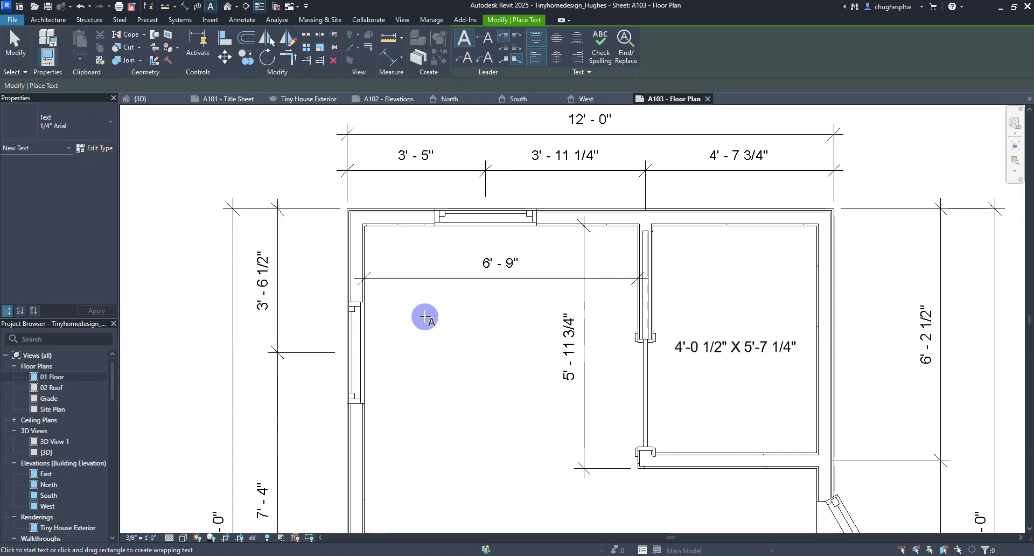
left_click(425, 317)
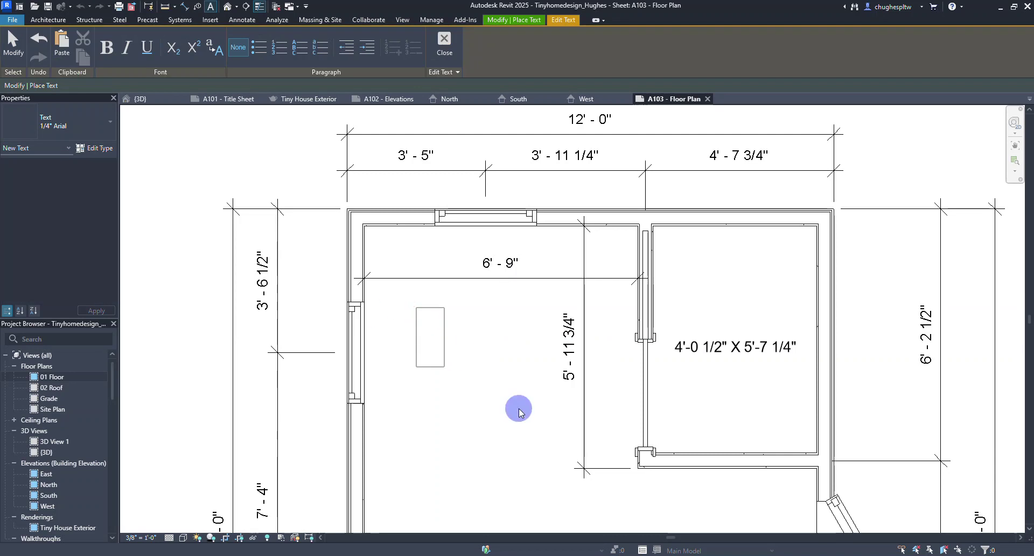
type("6'-")
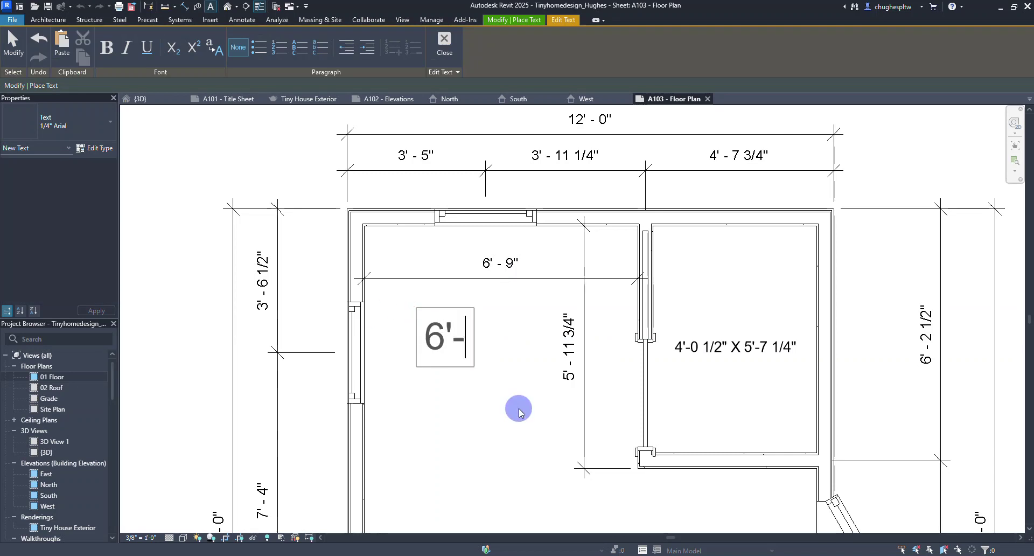
type("9\" X 5")
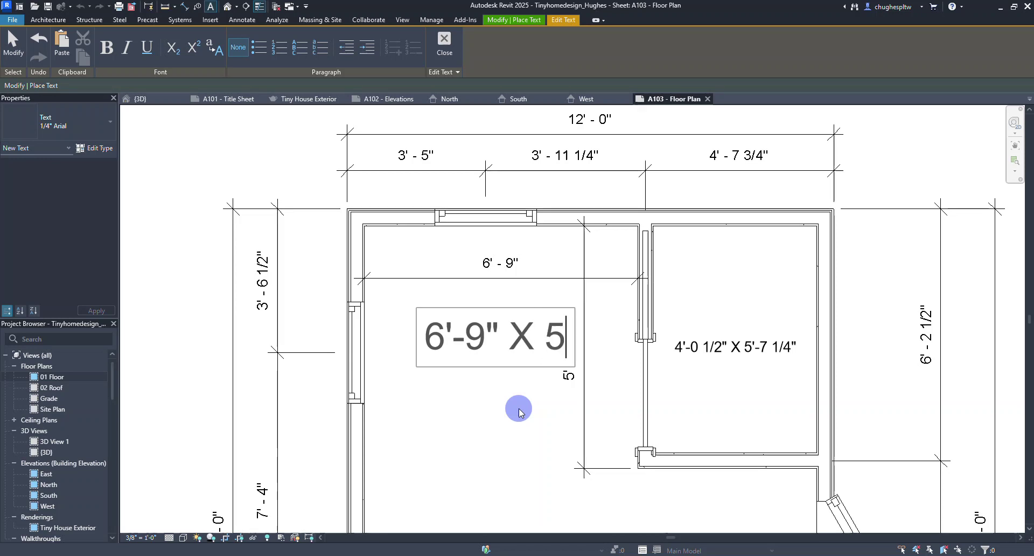
type("'-11 3/4\"")
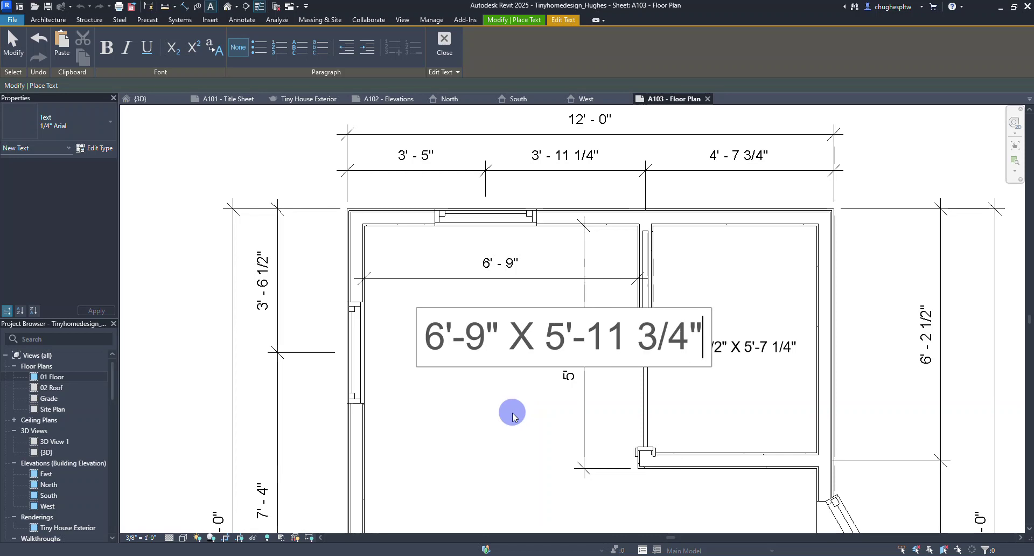
left_click(473, 434)
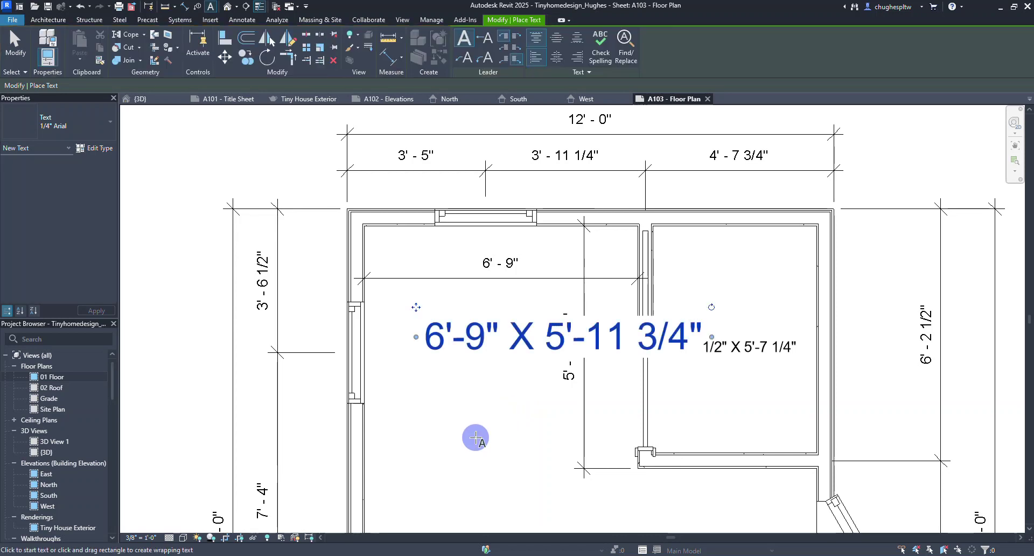
right_click(506, 359)
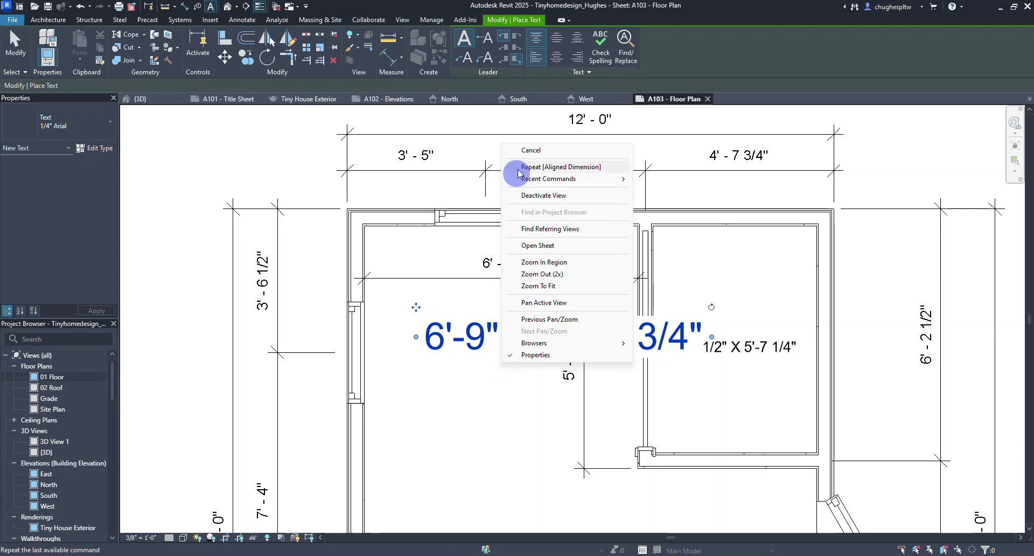
left_click(522, 154)
right_click(455, 391)
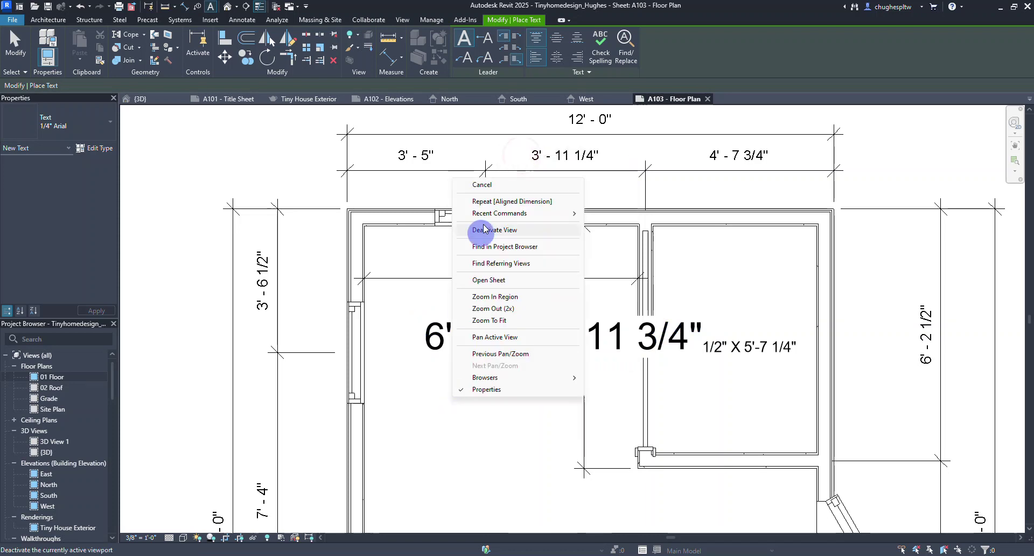
left_click(479, 185)
Change the size note's text type to 3/32" Arial.
left_click(516, 340)
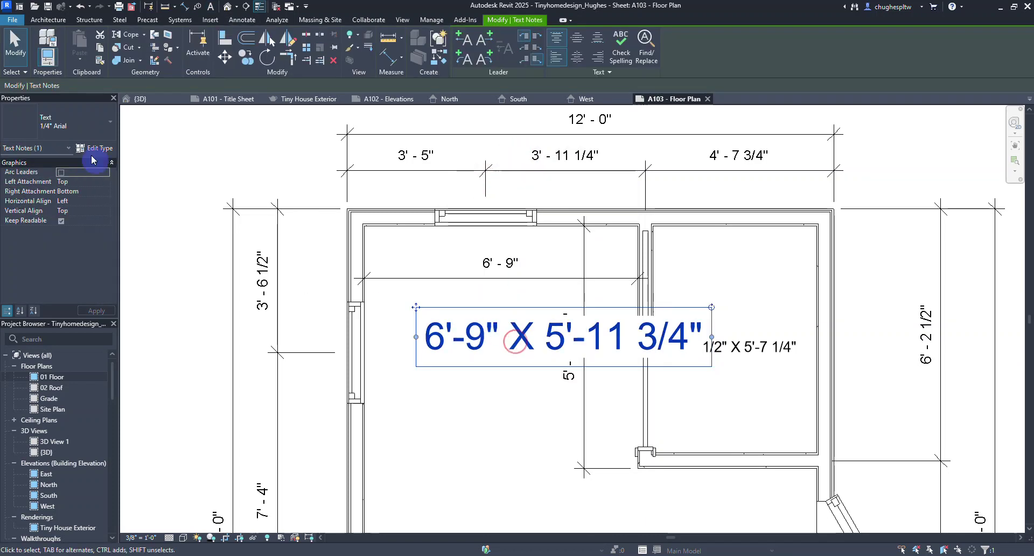
left_click(60, 123)
left_click(39, 233)
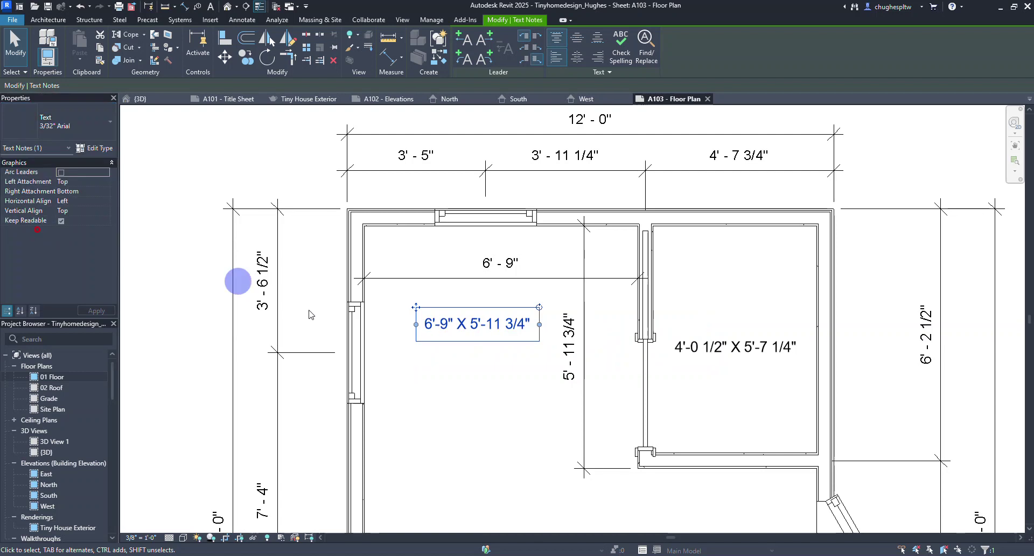
left_click(514, 394)
Delete the 6'-9" and 5'-11 3/4" dimensions and shift the size note right.
left_click(494, 278)
key("Delete")
left_click(585, 290)
key("Delete")
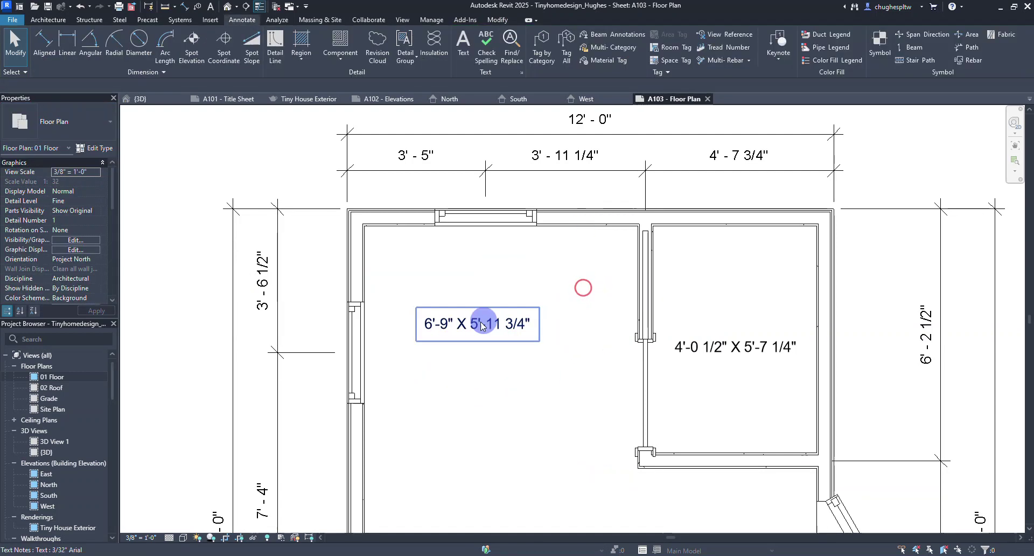
left_click(436, 314)
left_click_drag(417, 306, 450, 305)
left_click(517, 404)
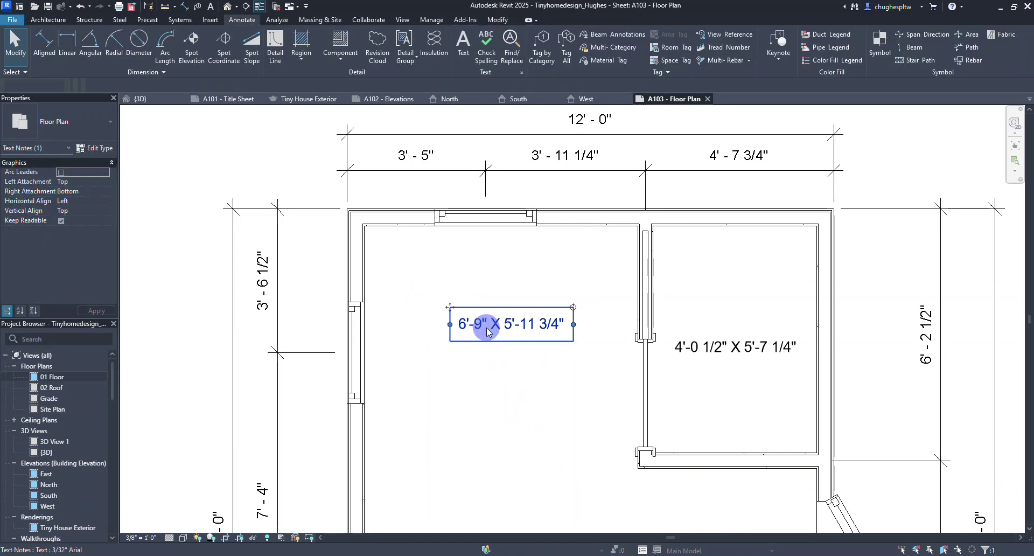
left_click(455, 323)
Move the 6'-9" X 5'-11 3/4" note back left and bring the room's lower part into view.
left_click_drag(452, 305, 435, 308)
left_click(492, 428)
scroll(431, 302, "down", 4)
scroll(474, 323, "up", 4)
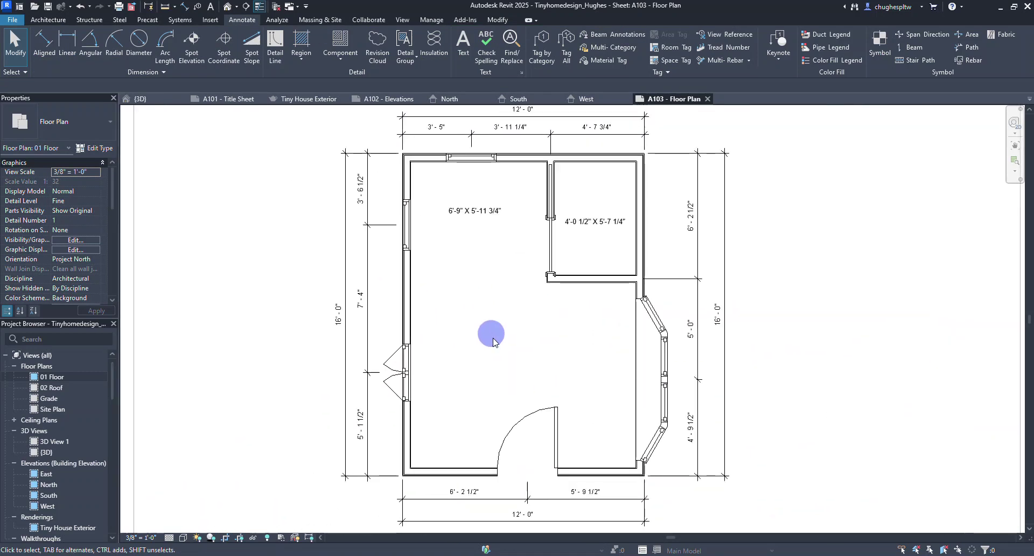
middle_click_drag(529, 333, 491, 291)
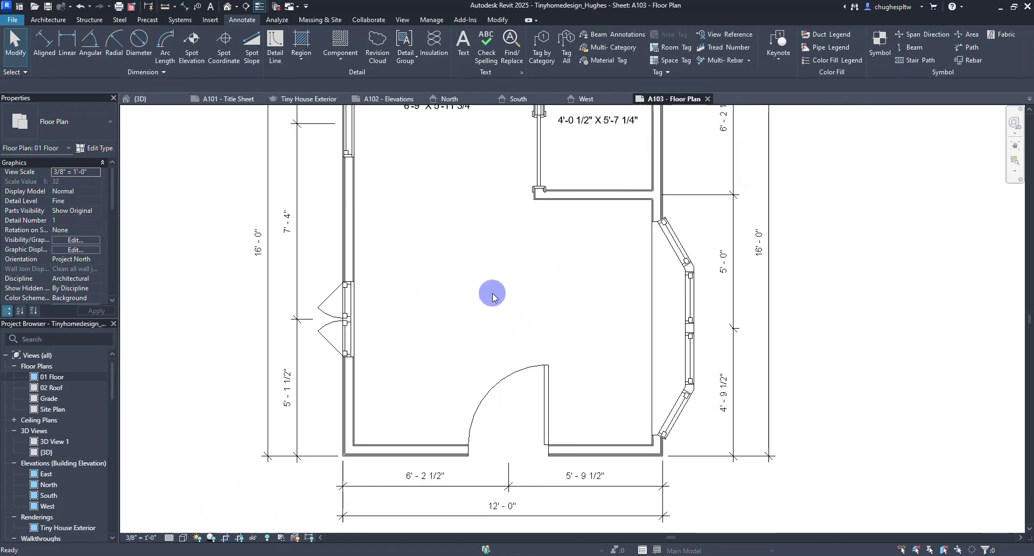
Dimension the main front room's 11'-2" width between its left and right walls.
left_click(44, 44)
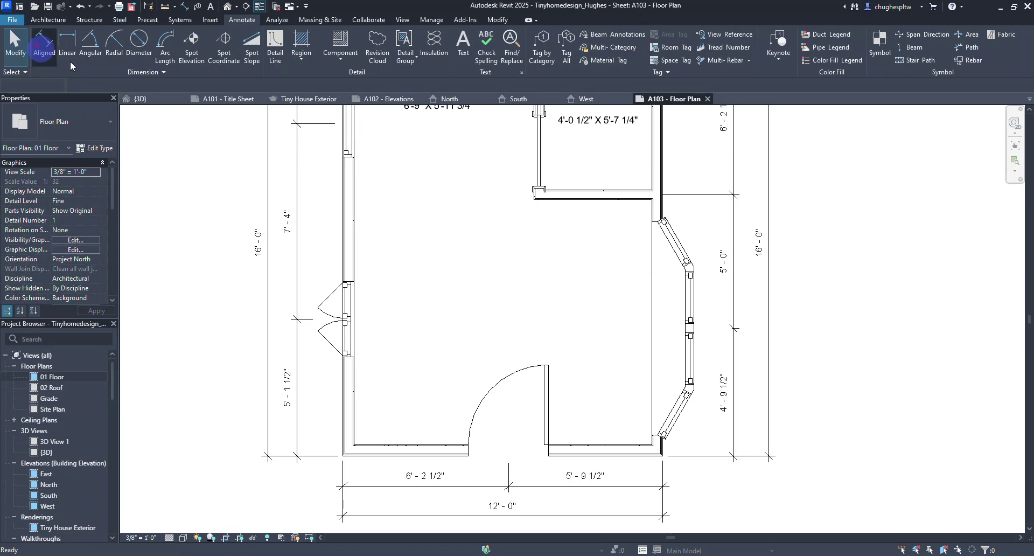
left_click(358, 237)
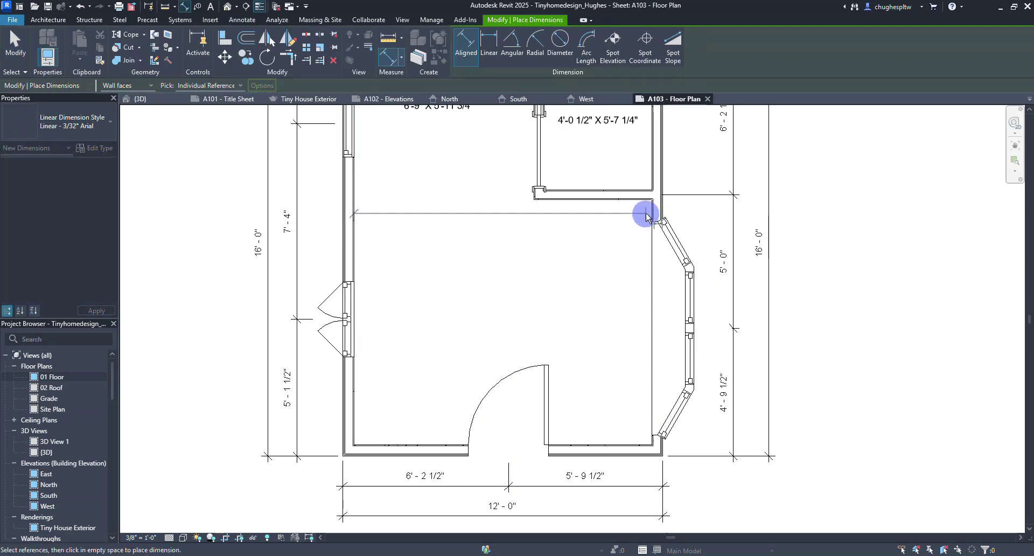
scroll(648, 214, "up", 3)
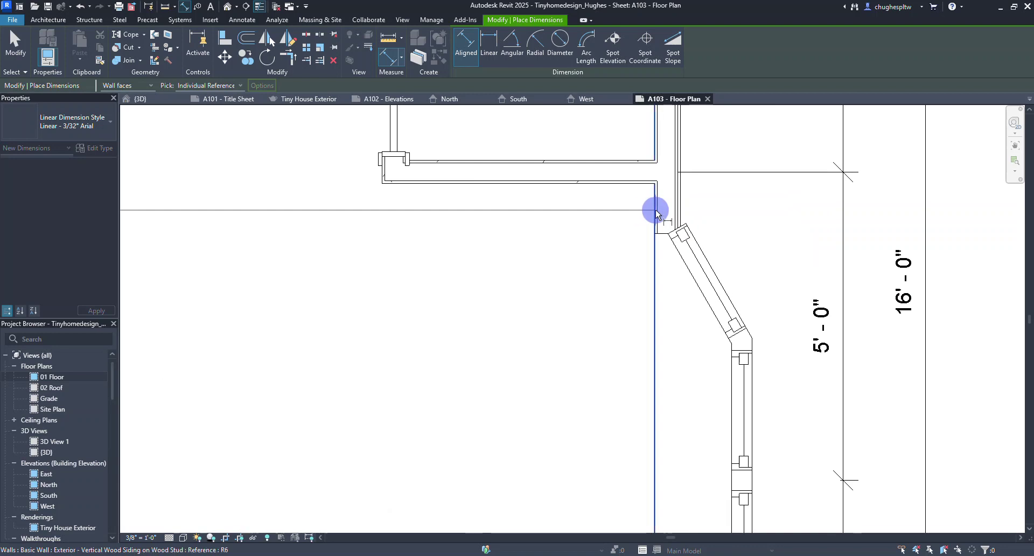
left_click(656, 214)
scroll(642, 245, "down", 2)
left_click(627, 309)
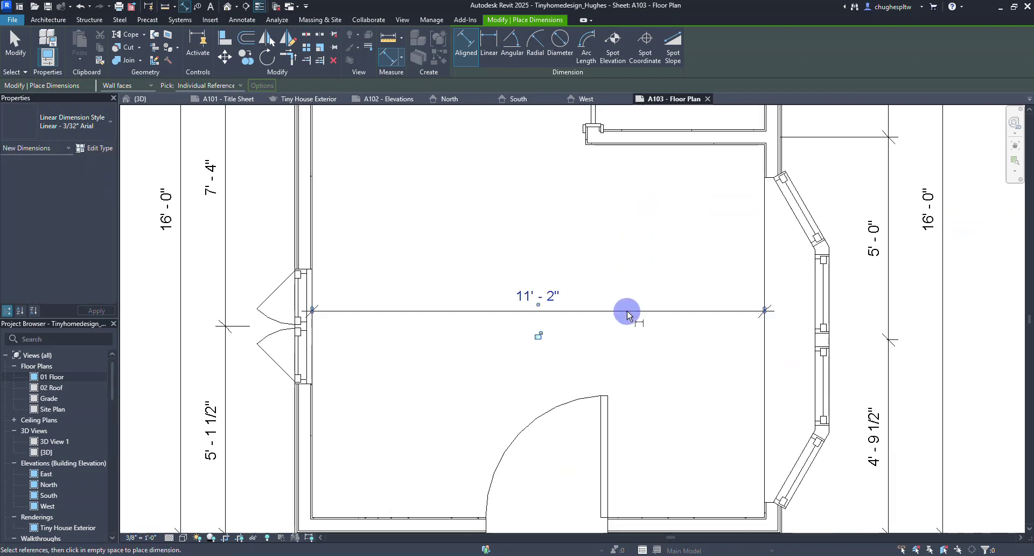
Add the 9'-2 1/4" vertical dimension between top and bottom walls, then cancel.
left_click(639, 146)
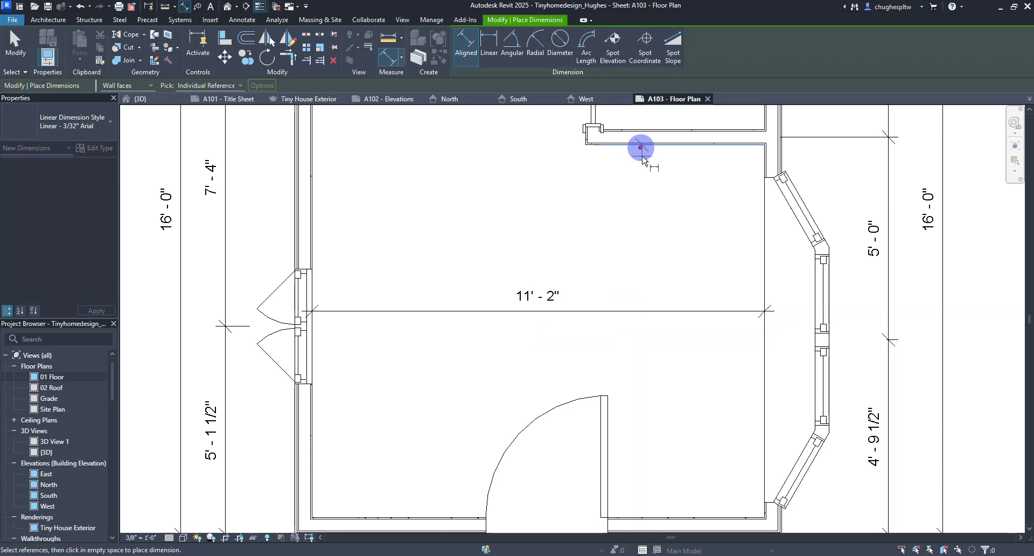
middle_click_drag(670, 359, 648, 272)
left_click(635, 425)
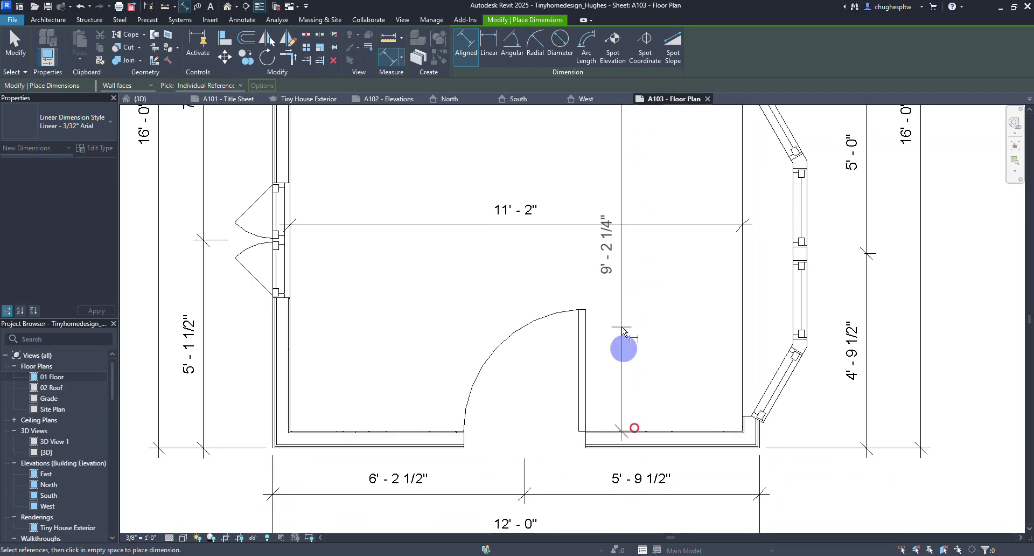
left_click(631, 278)
middle_click_drag(568, 176, 577, 254)
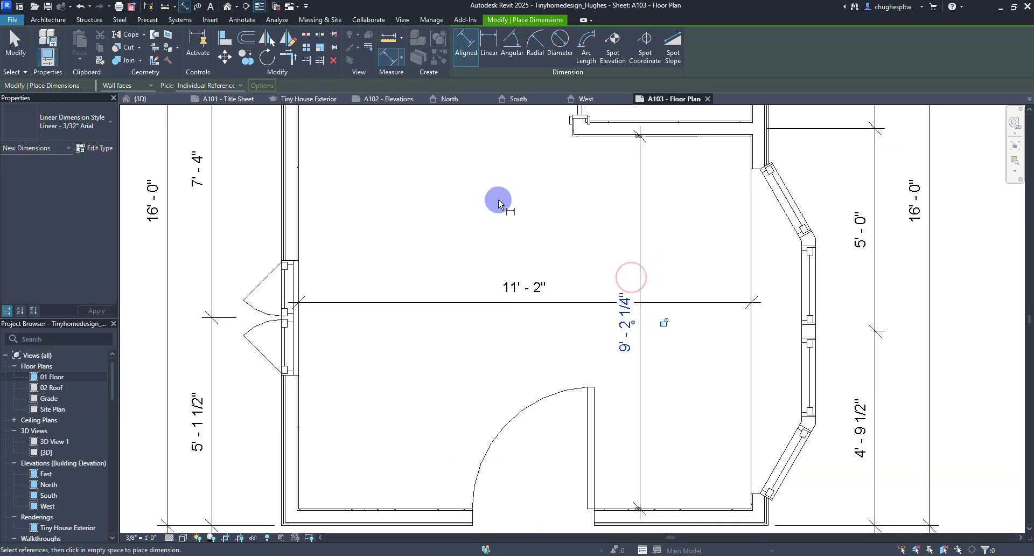
right_click(522, 204)
left_click(512, 192)
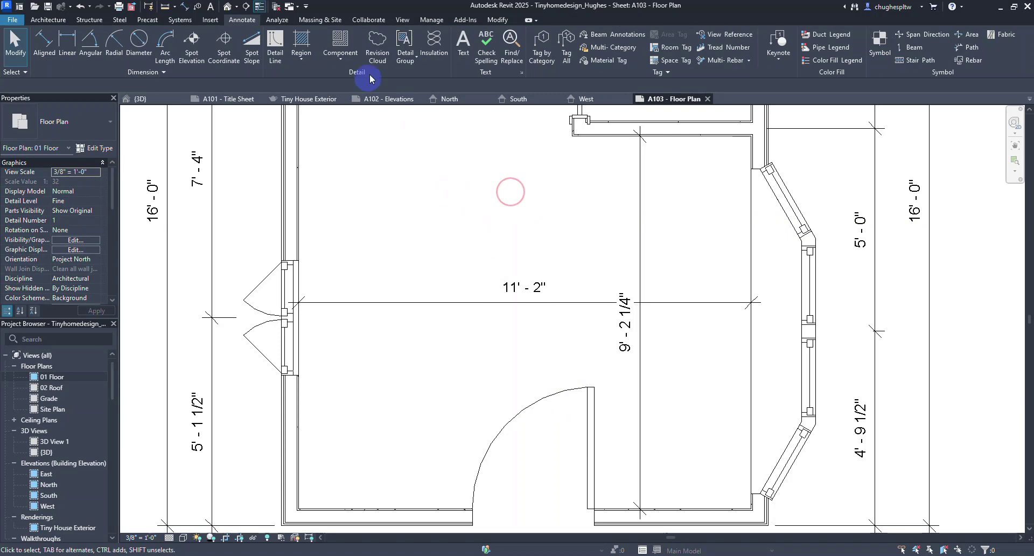
Write the 11'-2" X 9'-2 1/4" size note in 3/32" Arial inside the front room.
left_click(434, 46)
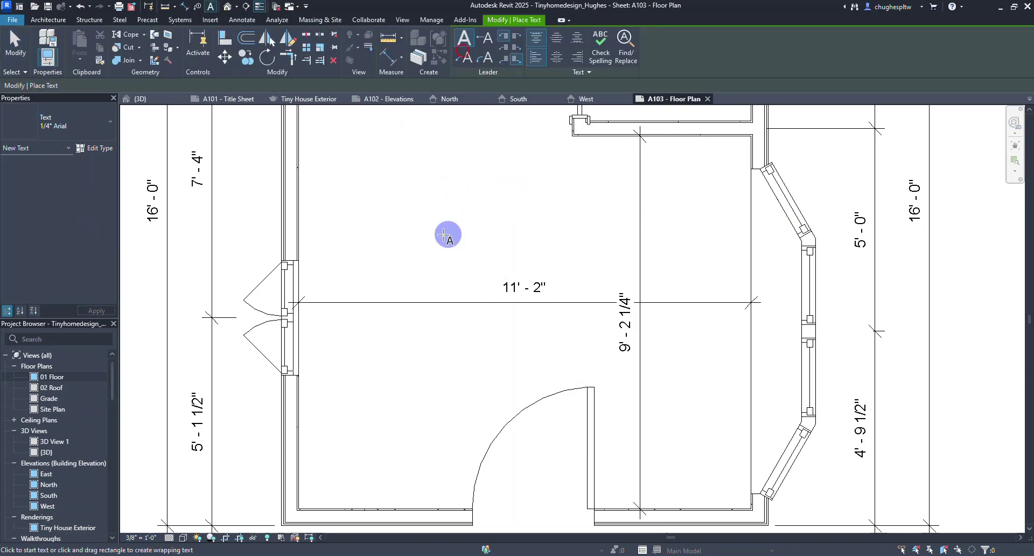
left_click(26, 113)
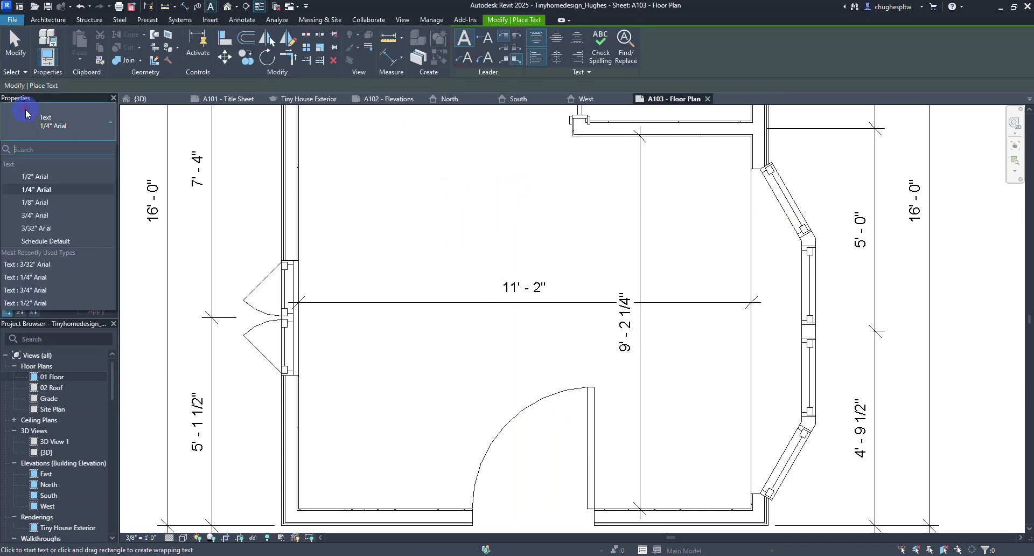
left_click(36, 228)
left_click_drag(429, 206, 437, 222)
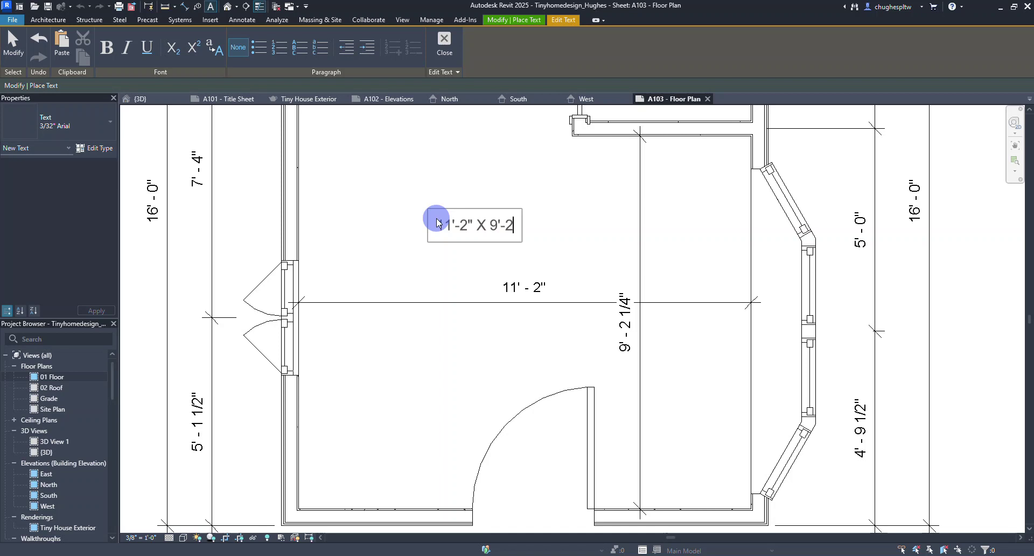
type("1/4")
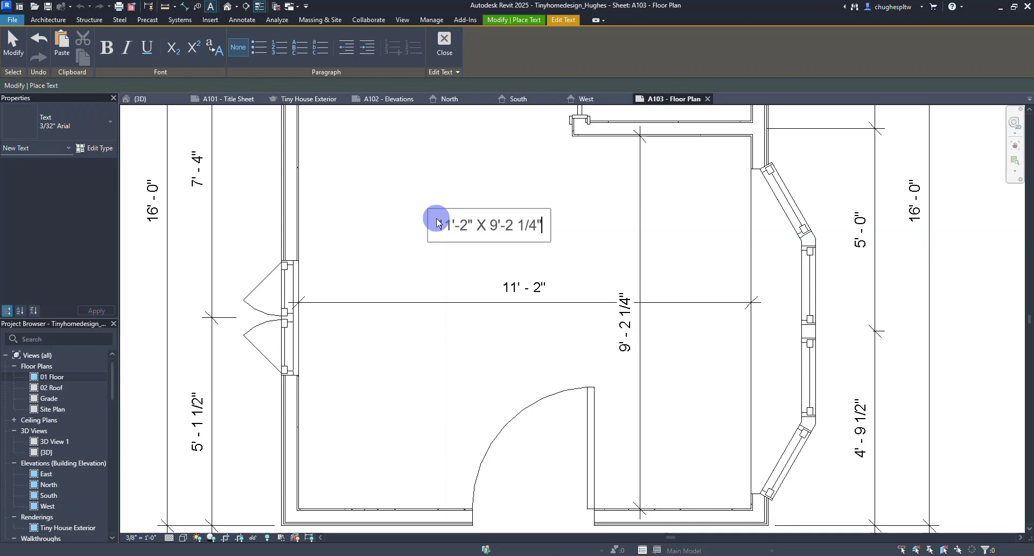
left_click(432, 273)
right_click_drag(431, 272, 551, 270)
left_click(581, 277)
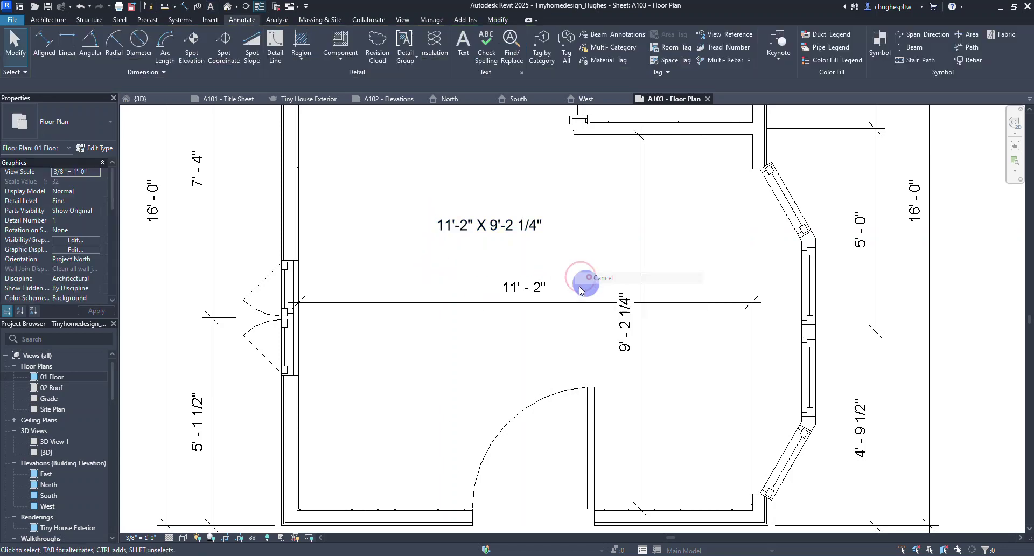
Delete the 11'-2" and 9'-2 1/4" dimensions and move the size label to the room centre.
left_click(558, 307)
key("Delete")
left_click(639, 266)
key("Delete")
left_click(497, 244)
mouse_move(426, 208)
left_mouse_down("ctrl")
mouse_move(471, 250)
mouse_move(481, 276)
left_mouse_up("ctrl")
left_click(409, 344)
scroll(408, 345, "down", 6)
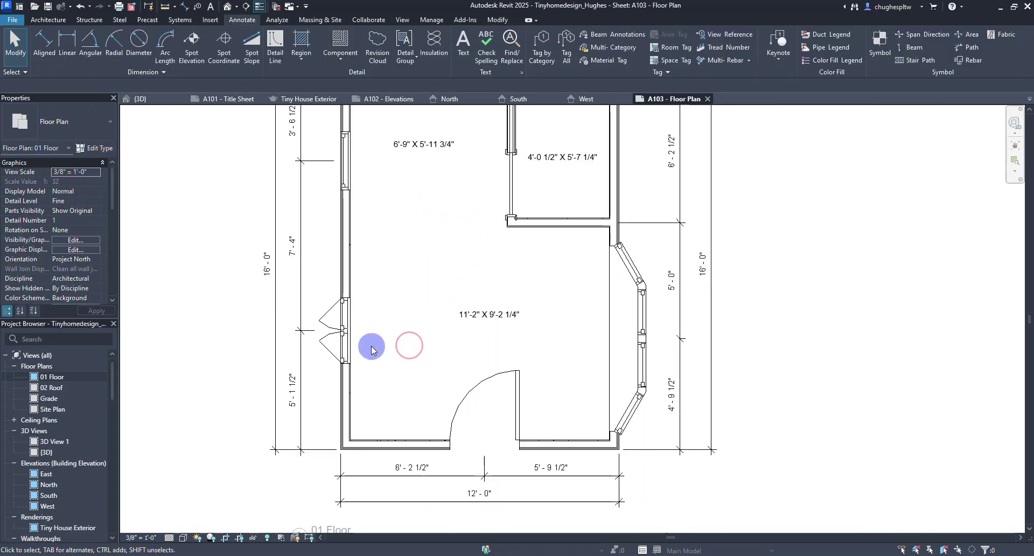
middle_click_drag(407, 293, 496, 351)
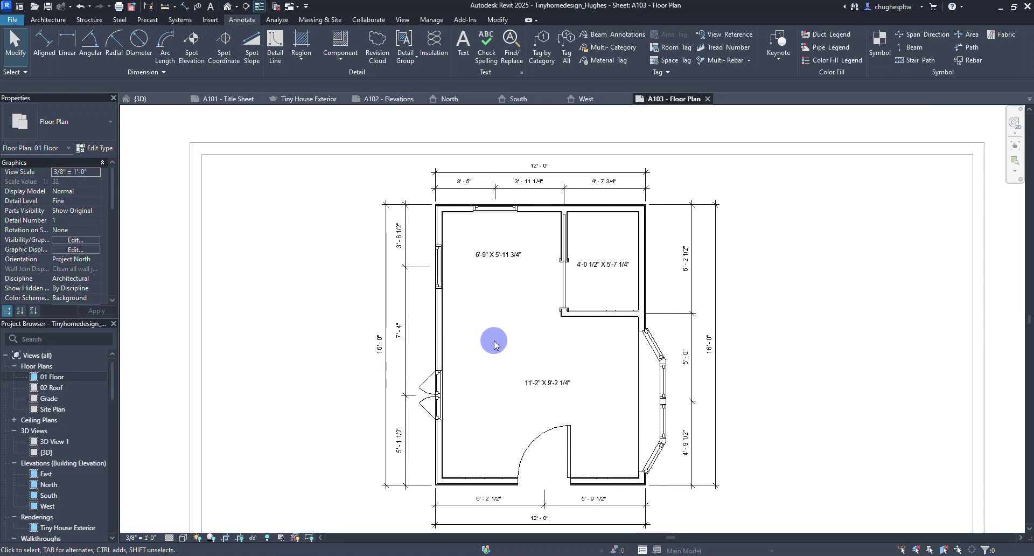
scroll(293, 344, "down", 2)
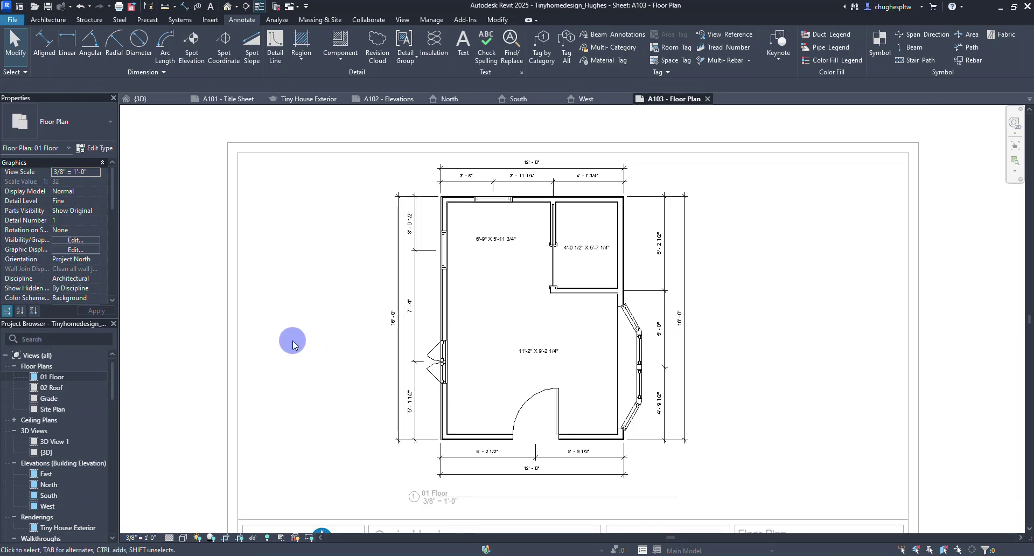
Deactivate the 01 Floor viewport and nudge it slightly right on sheet A103.
double_click(300, 279)
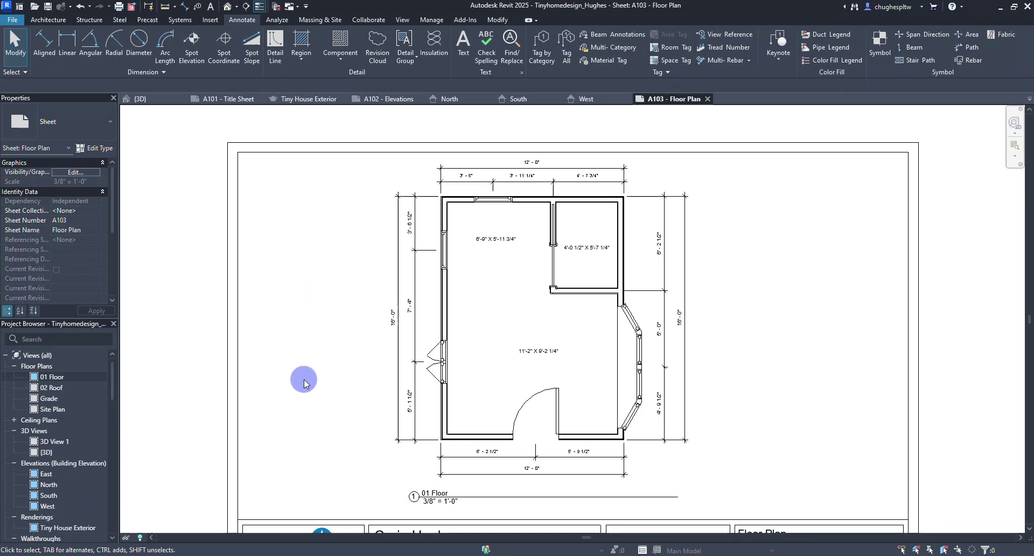
scroll(304, 383, "down", 3)
middle_click_drag(268, 363, 353, 314)
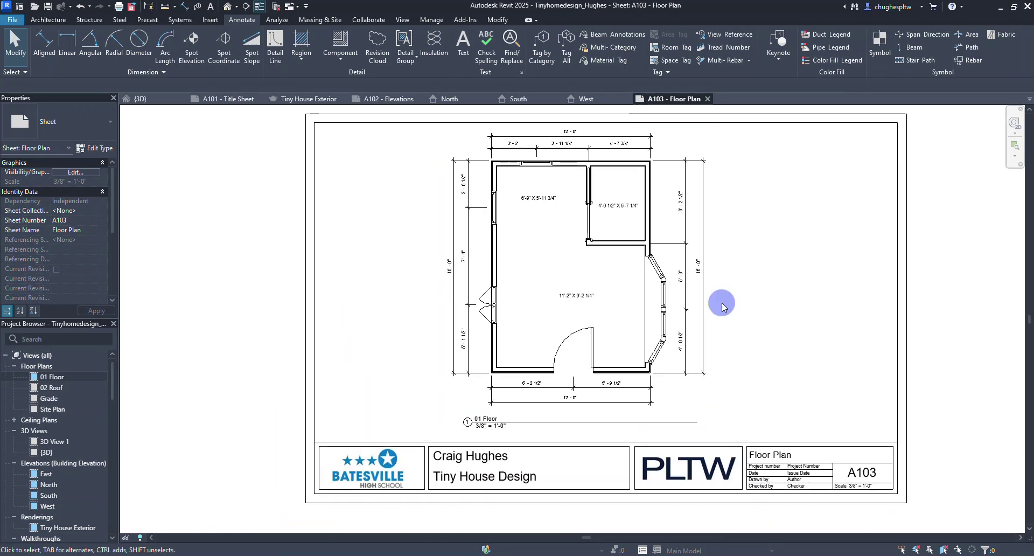
left_click(698, 300)
left_click_drag(688, 299, 703, 299)
left_click(787, 298)
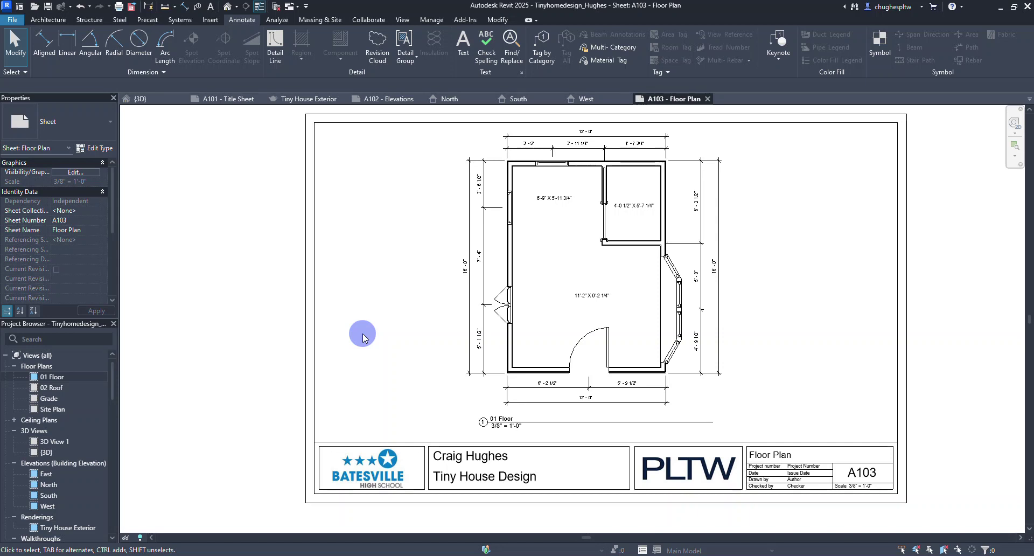
scroll(70, 430, "down", 5)
scroll(70, 430, "down", 1)
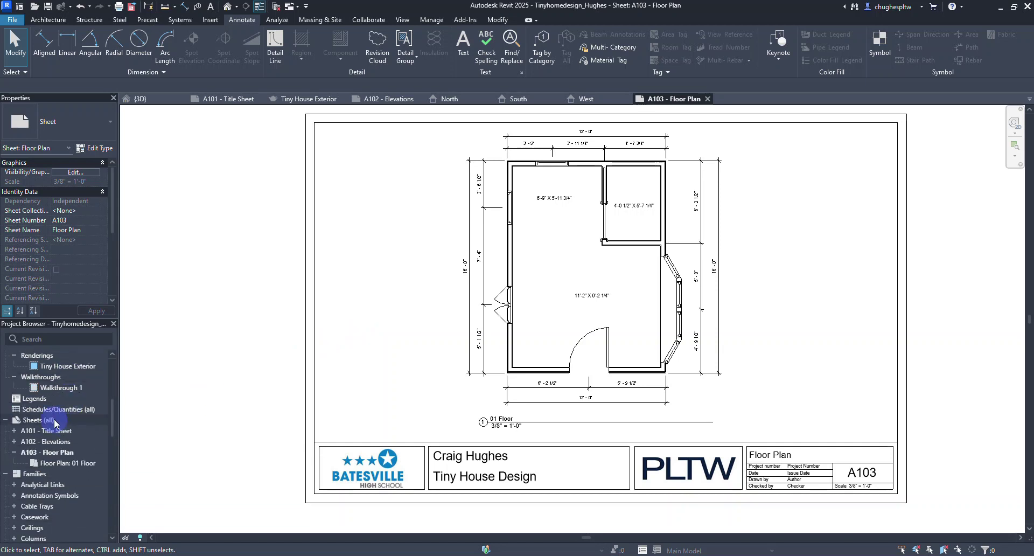
Create new sheet A104 with the B 11 x 17 Horizontal titleblock.
right_click(43, 420)
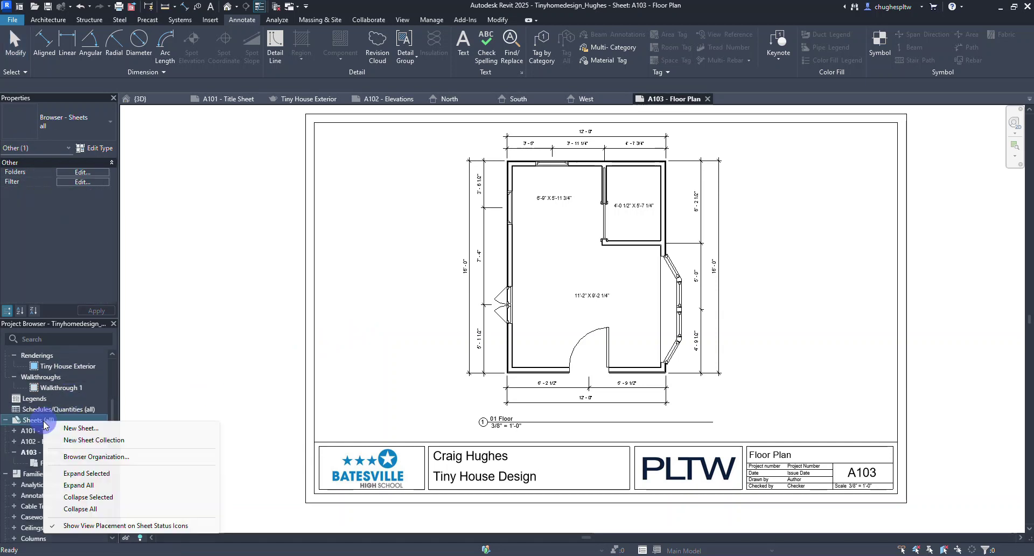
left_click(76, 428)
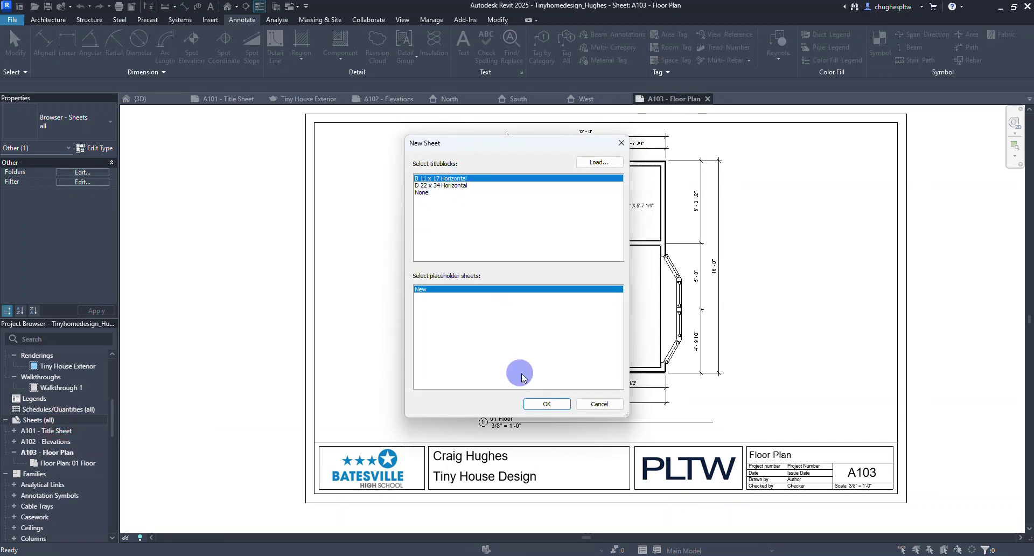
left_click(536, 404)
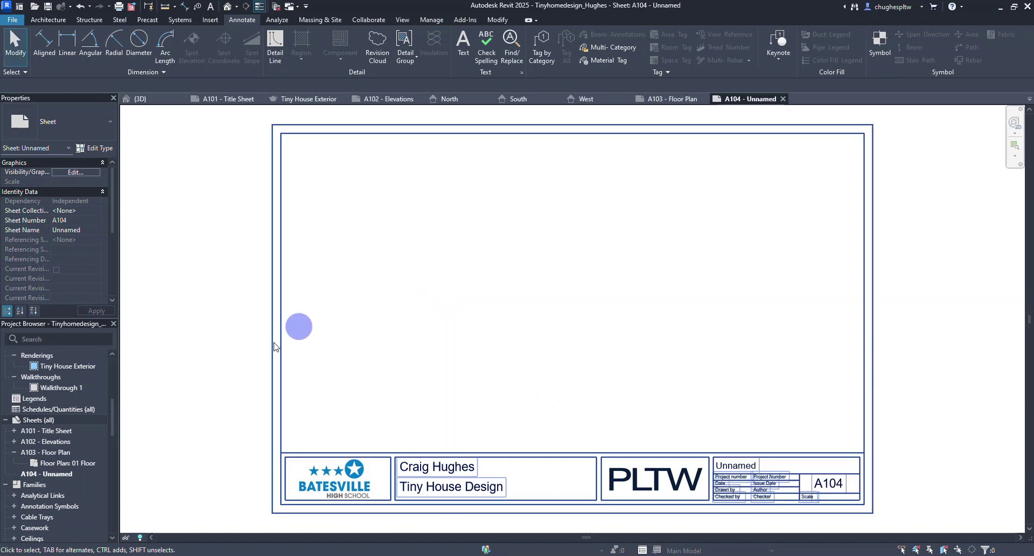
left_click(13, 452)
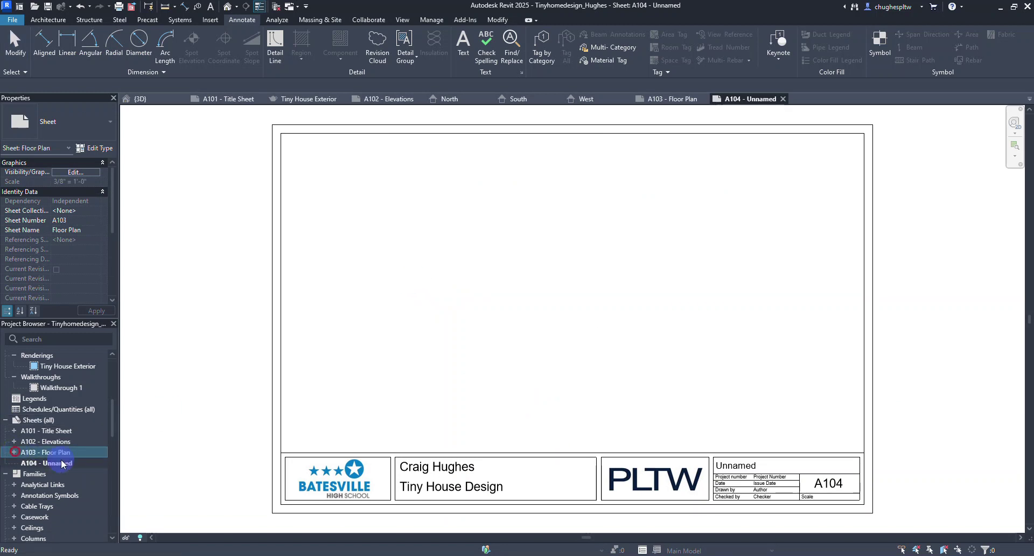
Rename sheet A104 to 'Funiture Plan'.
right_click(61, 464)
left_click(93, 363)
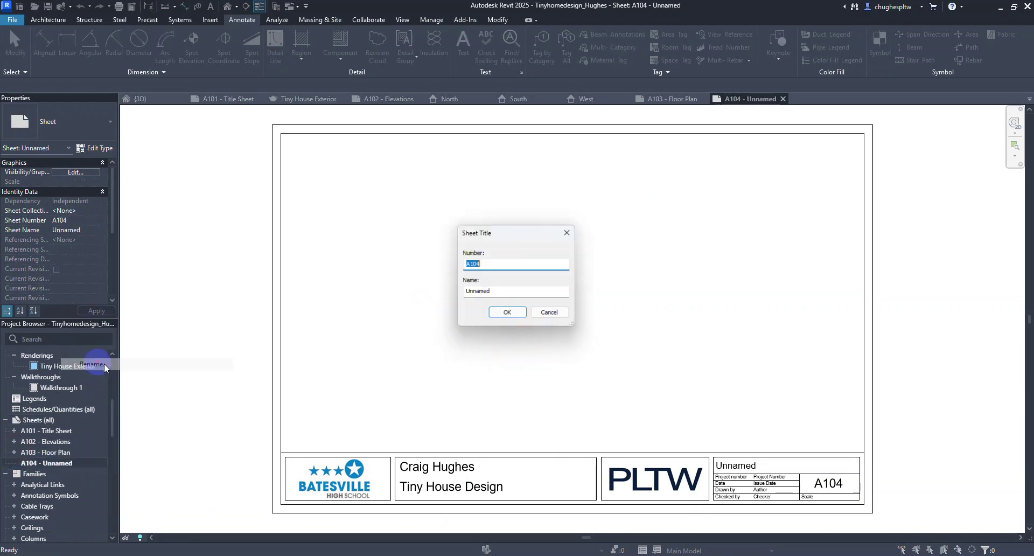
double_click(496, 294)
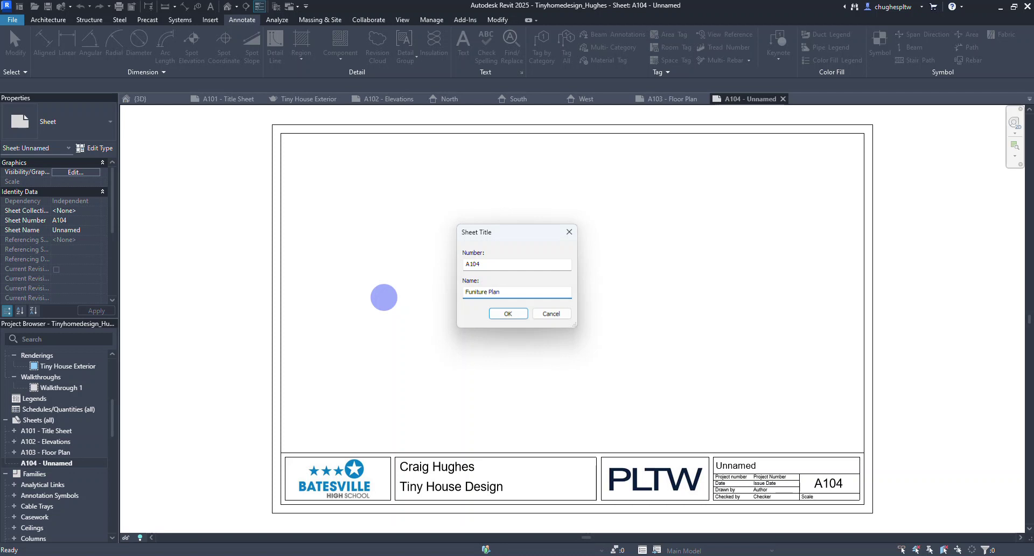
key("Return")
Duplicate the 01 Floor view with detailing, creating 01 Floor Copy 1.
scroll(96, 393, "up", 1)
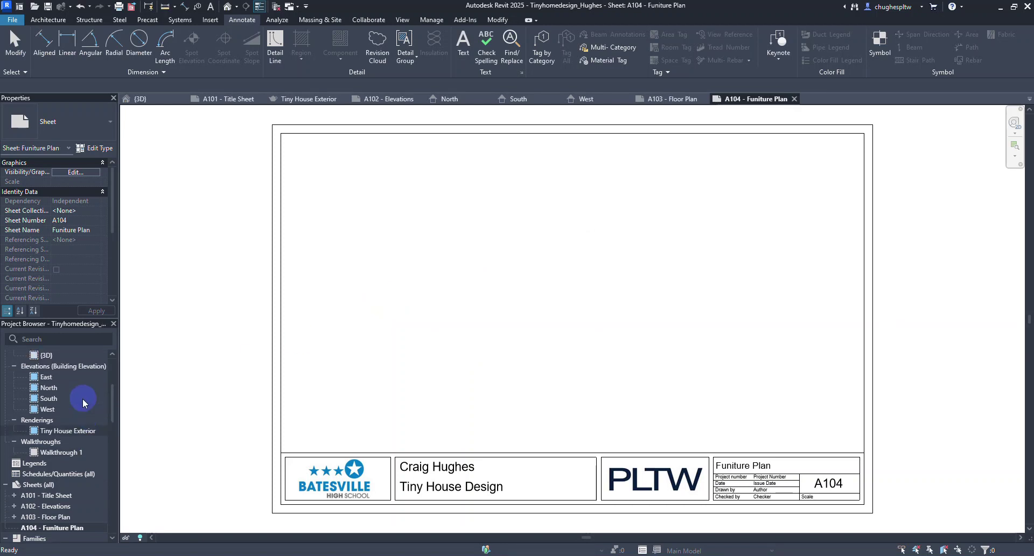
scroll(65, 414, "up", 3)
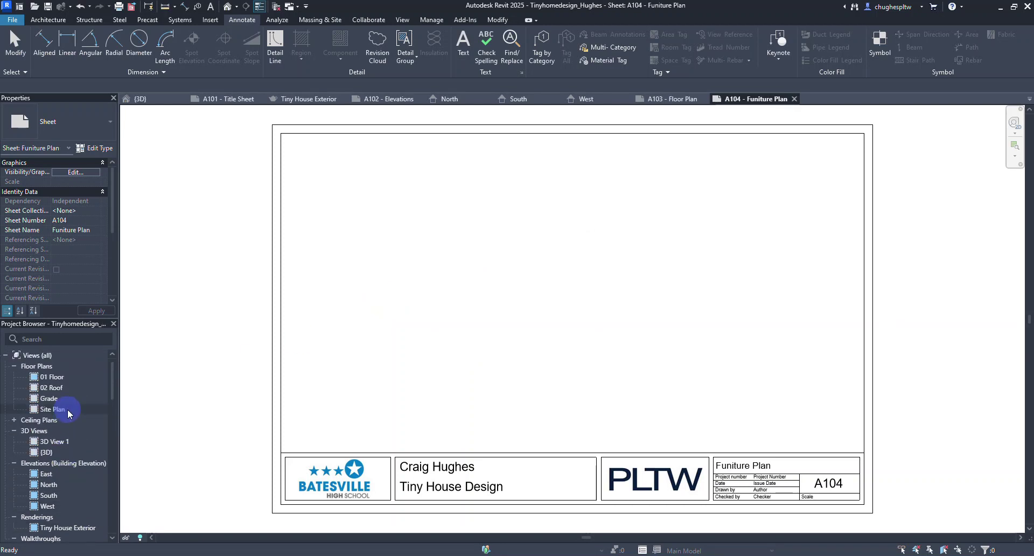
right_click(57, 378)
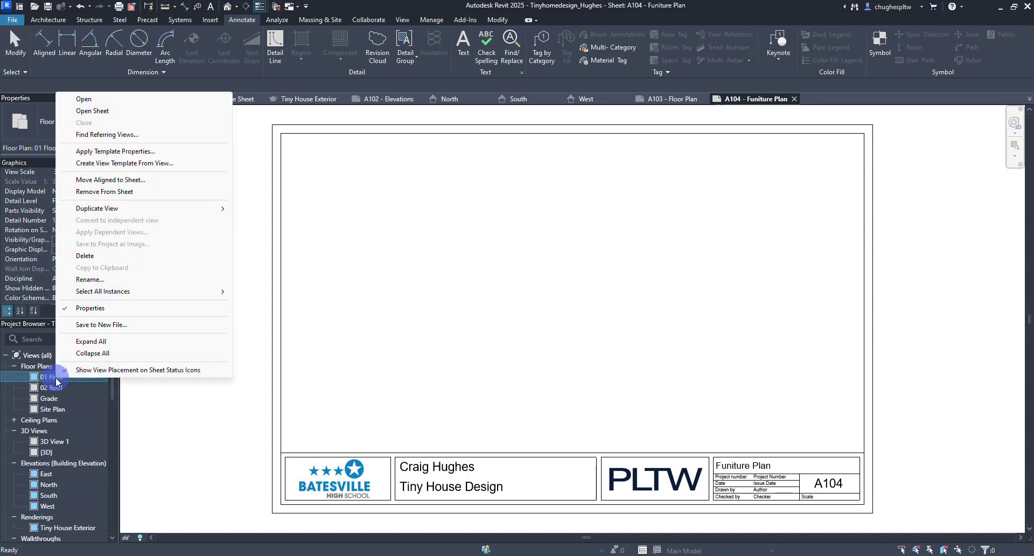
mouse_move(163, 209)
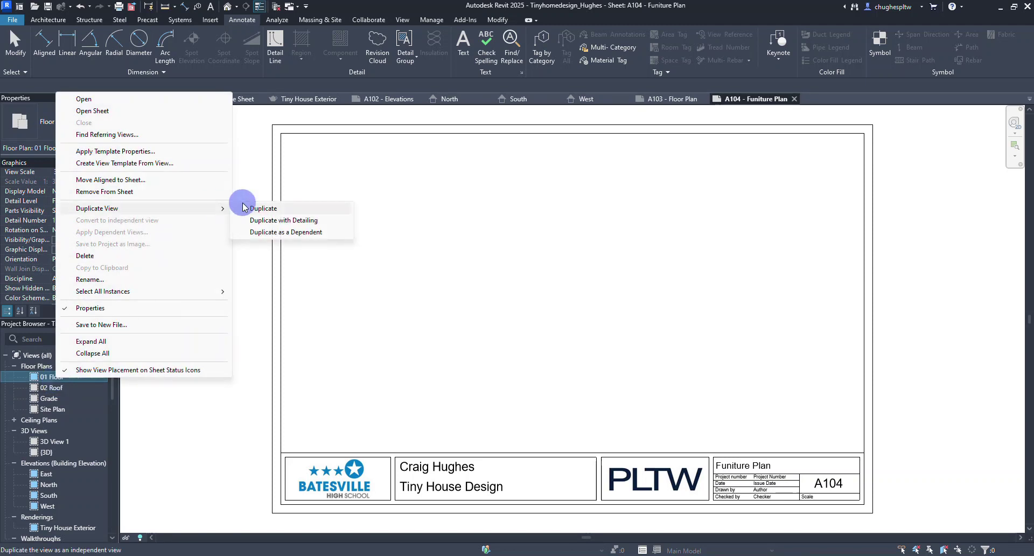
left_click(271, 221)
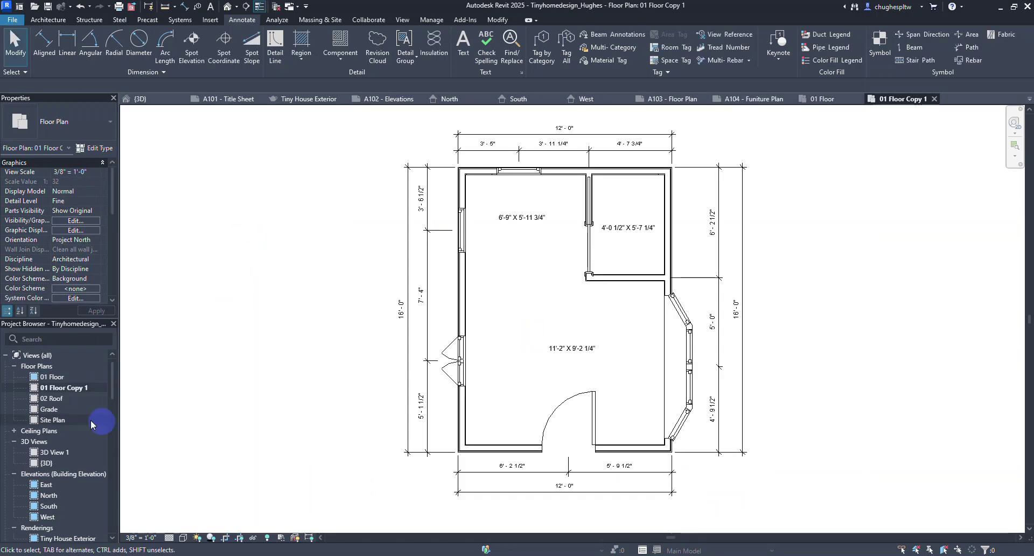
left_click(64, 388)
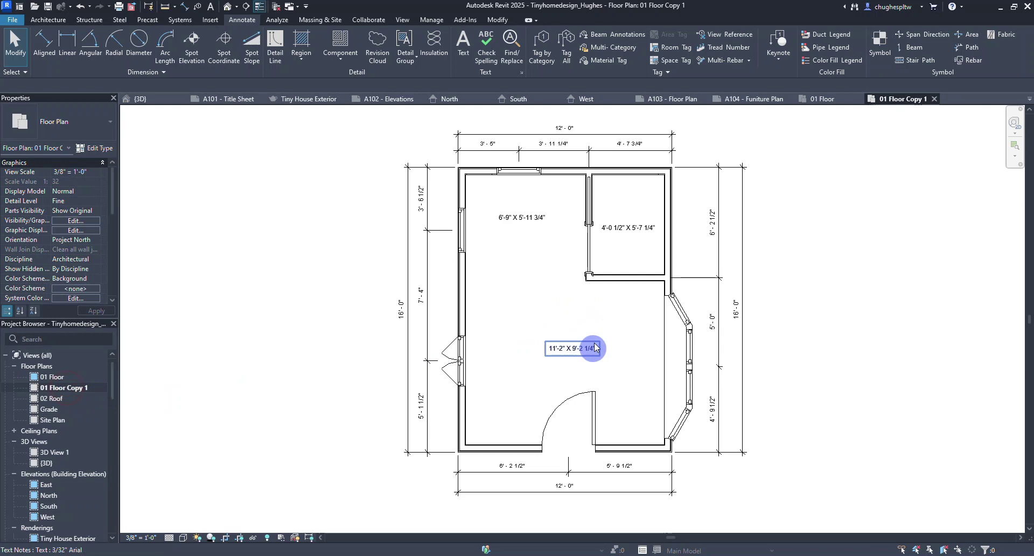
Open the 01 Floor and 01 Floor Copy 1 views, then the A104 Funiture Plan sheet.
double_click(57, 377)
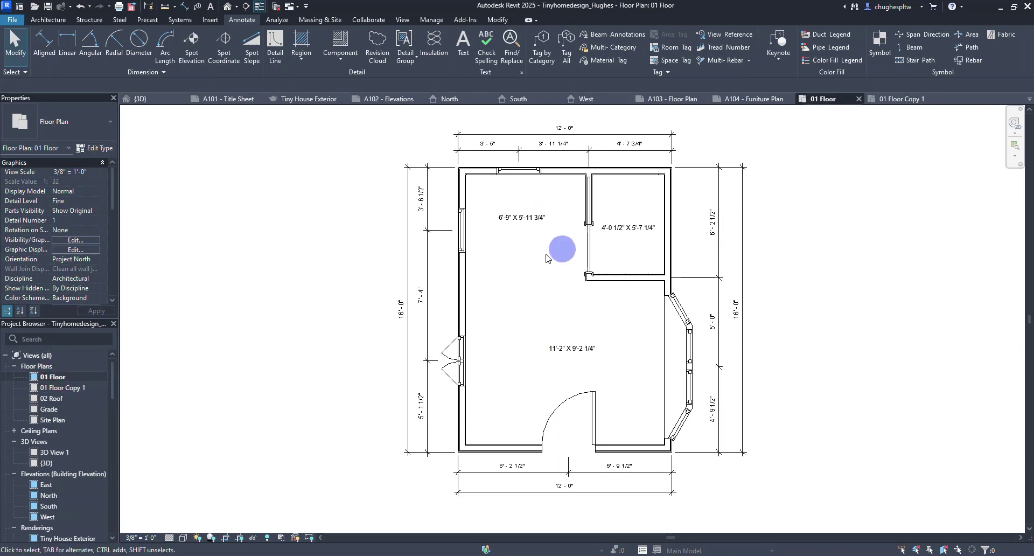
double_click(62, 386)
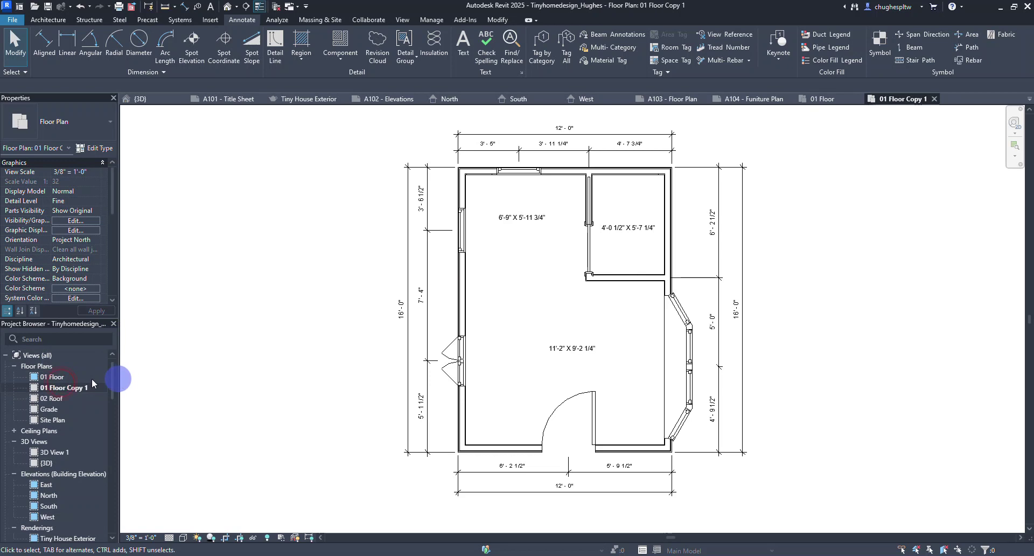
scroll(72, 387, "down", 4)
scroll(72, 388, "down", 1)
double_click(61, 495)
scroll(77, 474, "up", 5)
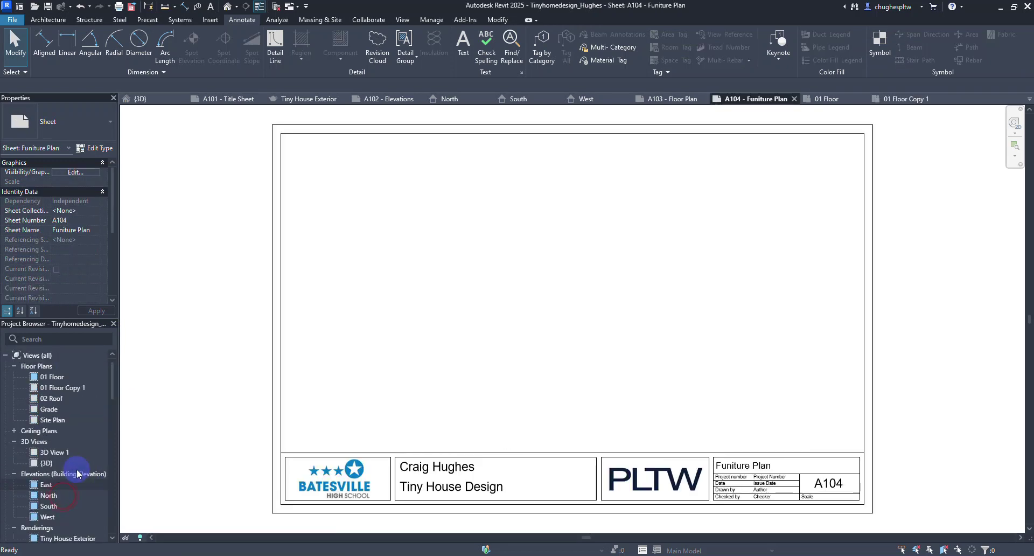
Place 01 Floor Copy 1 on sheet A104, rename it '01 Floor - Furniture Plan', and activate the viewport.
left_click_drag(57, 388, 578, 271)
left_click(564, 276)
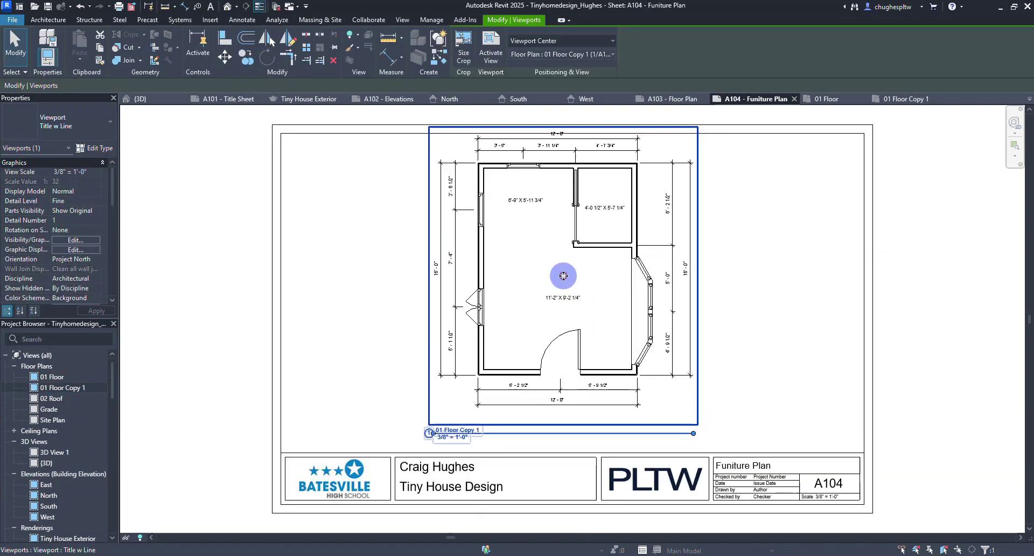
right_click(60, 388)
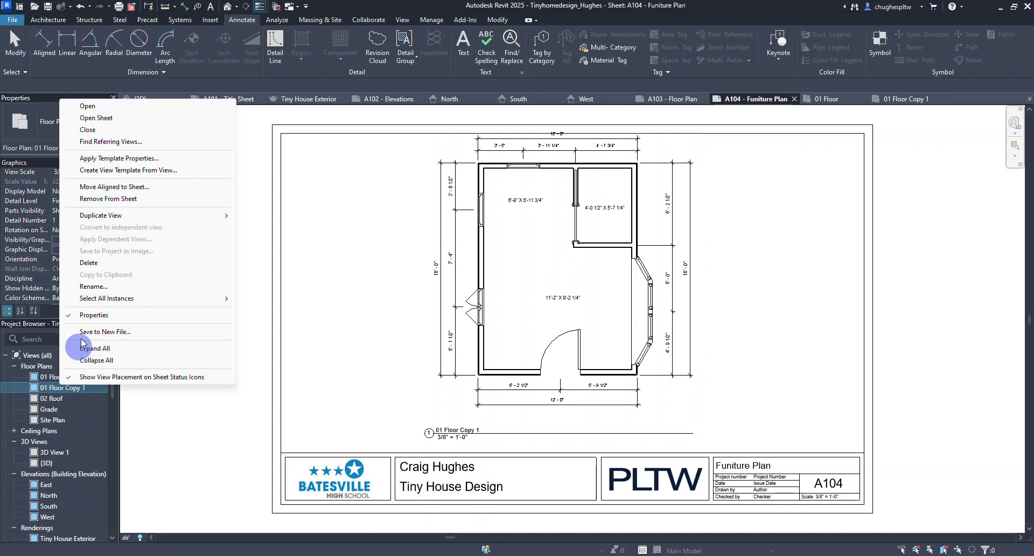
left_click(93, 292)
key("End")
key("BackSpace")
key("BackSpace")
key("BackSpace")
key("BackSpace")
key("BackSpace")
key("BackSpace")
key("BackSpace")
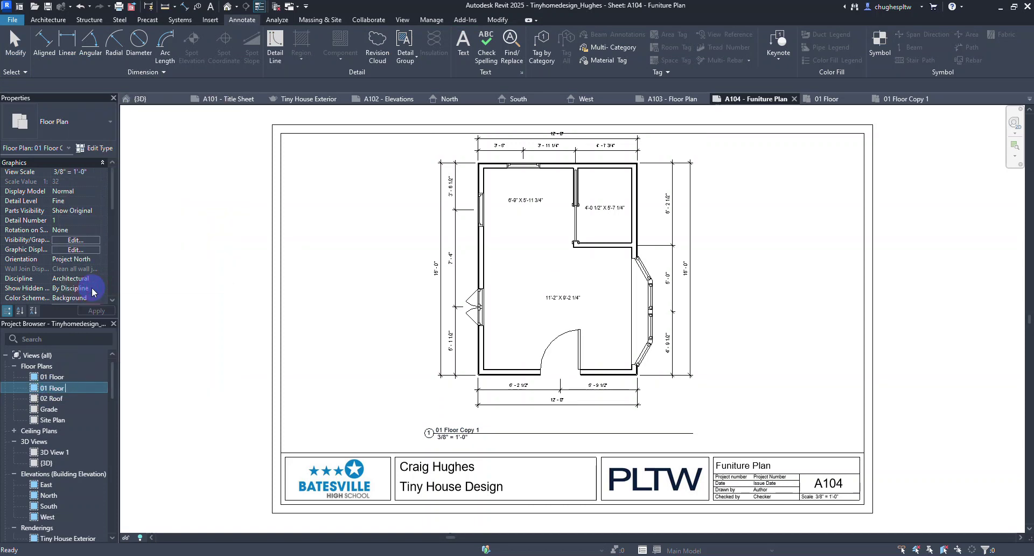
type("- Furniture Plan")
key("Return")
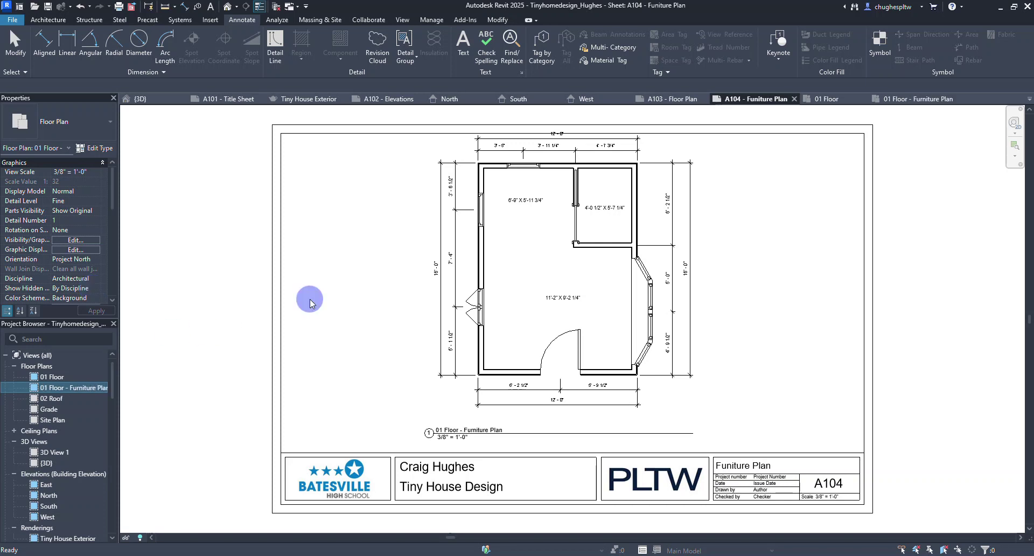
left_click(376, 326)
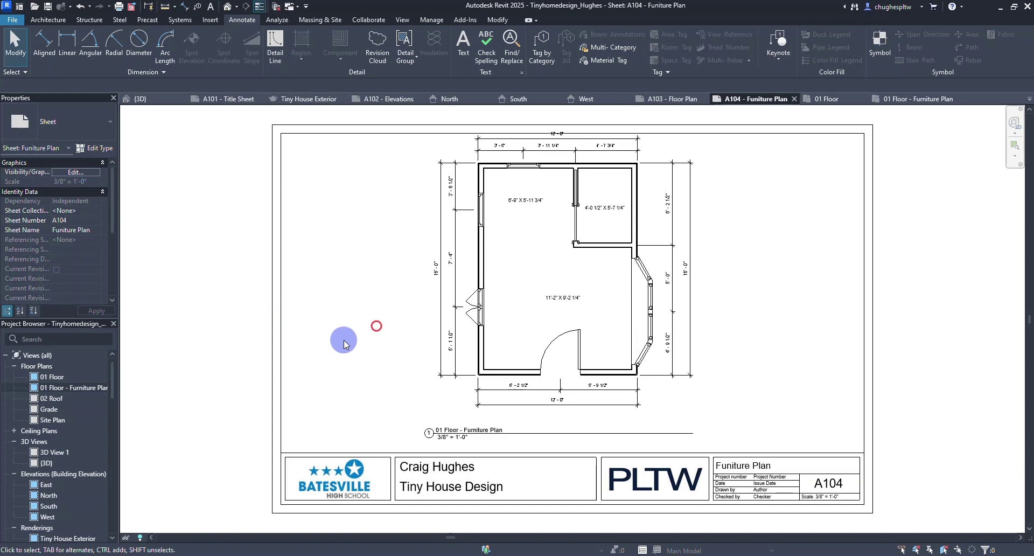
double_click(535, 277)
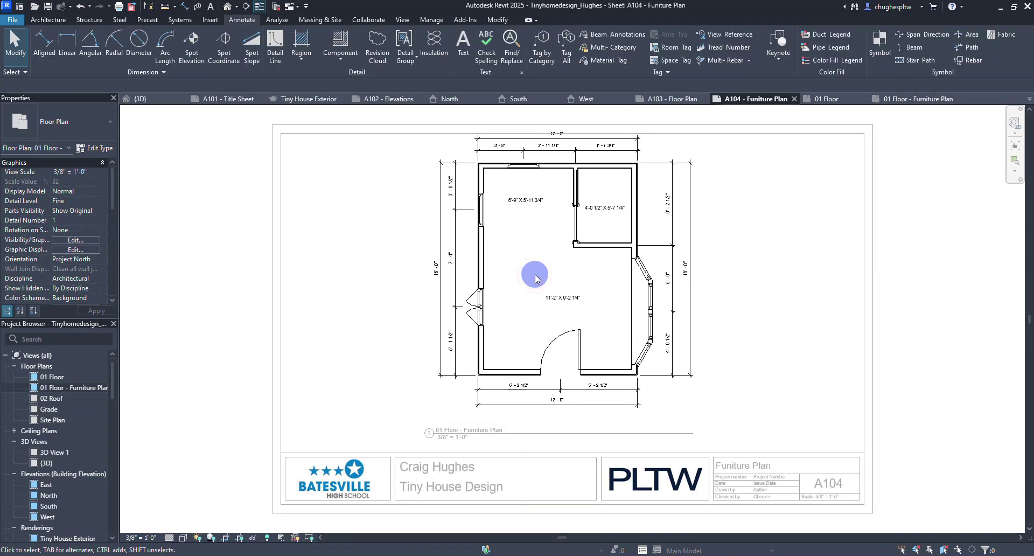
Hide Dimensions in the view's Visibility/Graphics Annotation Categories (VG) and apply.
key("v")
key("g")
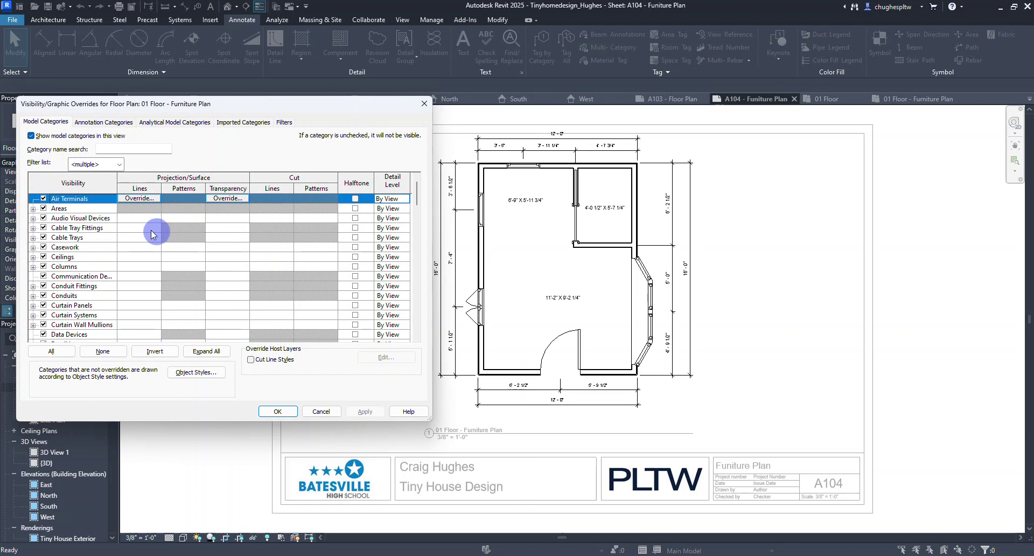
left_click(103, 121)
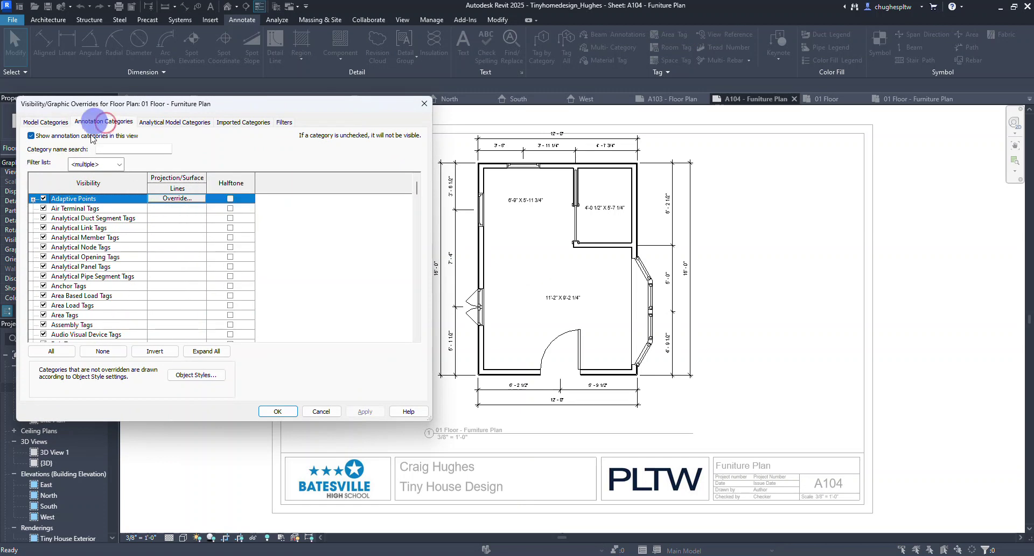
key("d")
scroll(72, 272, "down", 2)
left_click(44, 295)
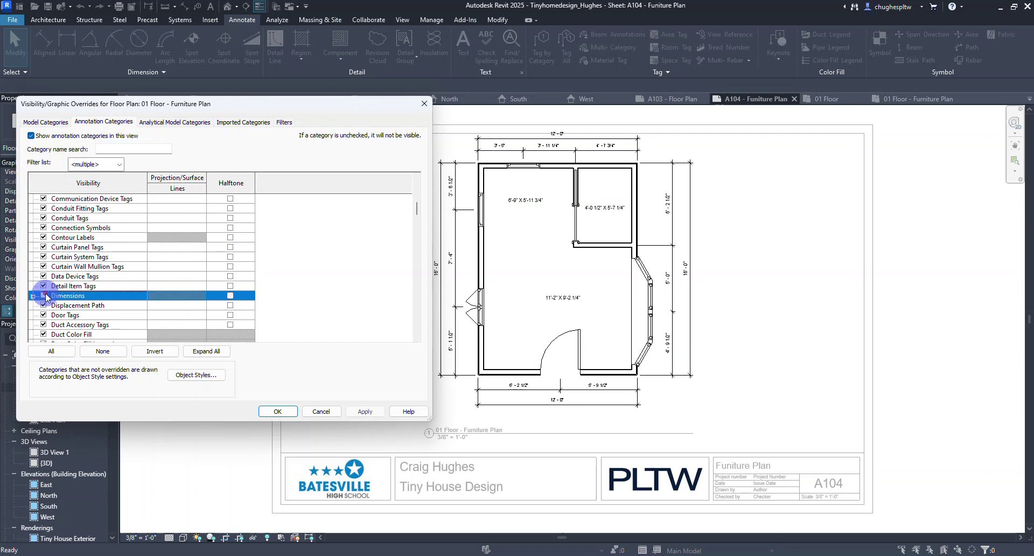
left_click(364, 412)
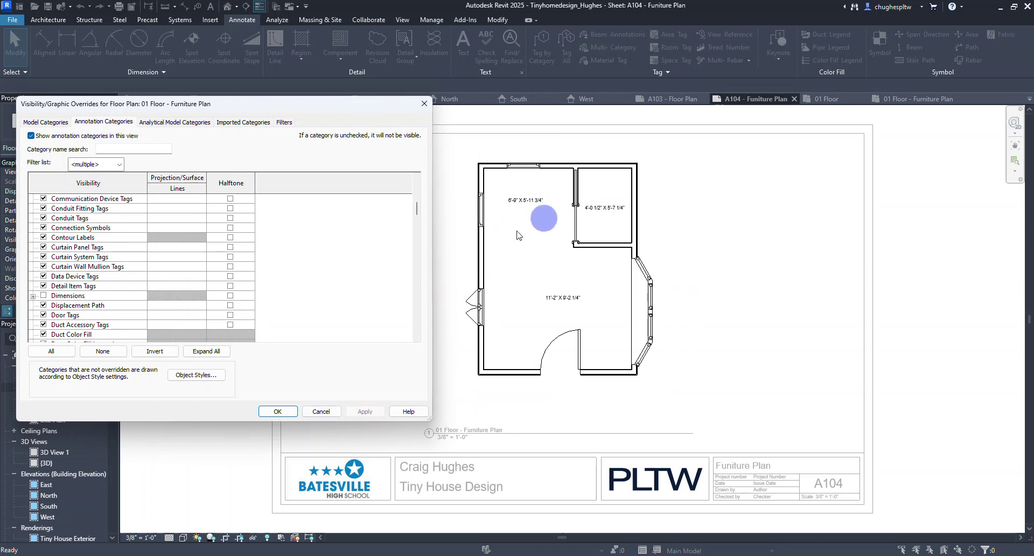
Hide Generic Annotations in the view and apply.
scroll(90, 267, "up", 10)
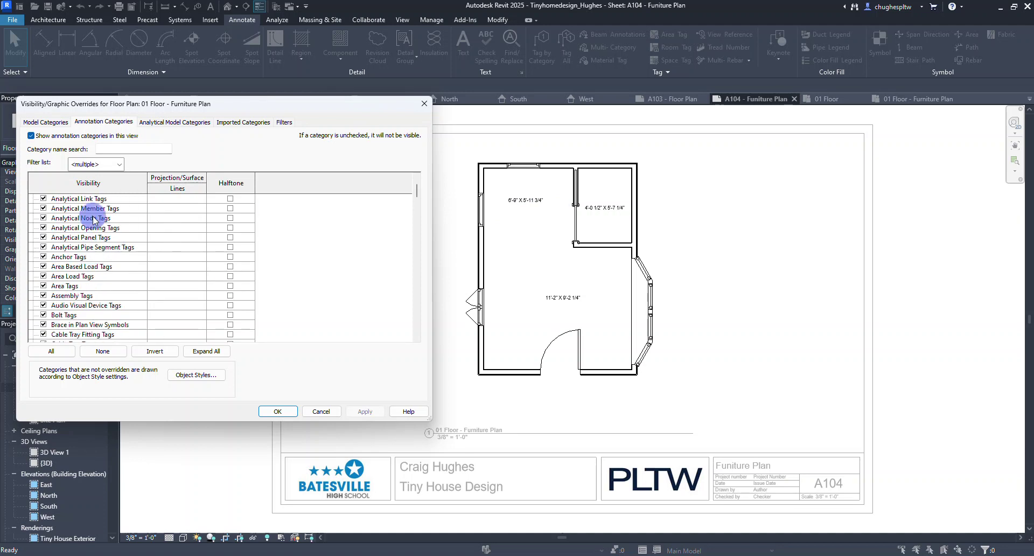
scroll(91, 237, "down", 2)
scroll(90, 237, "down", 1)
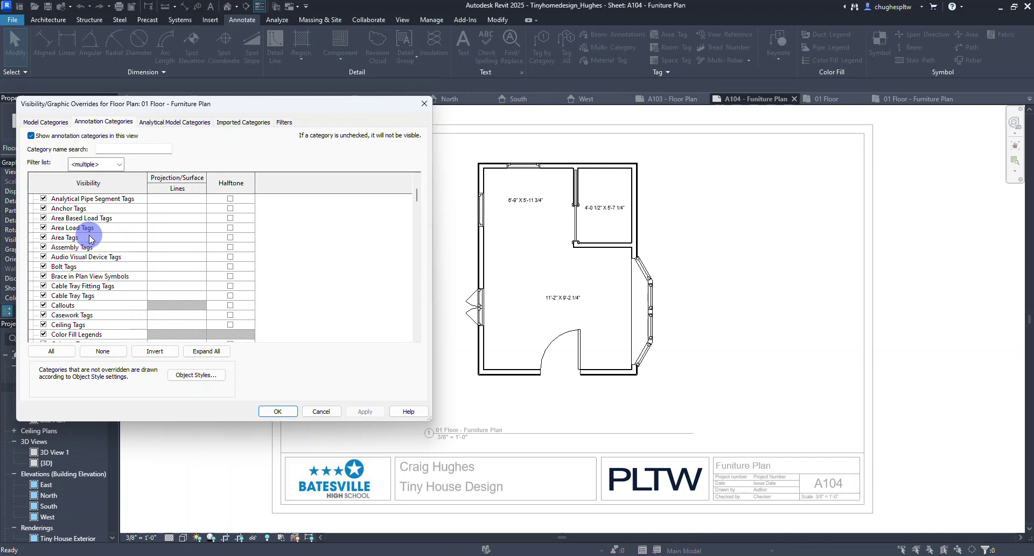
scroll(91, 240, "down", 13)
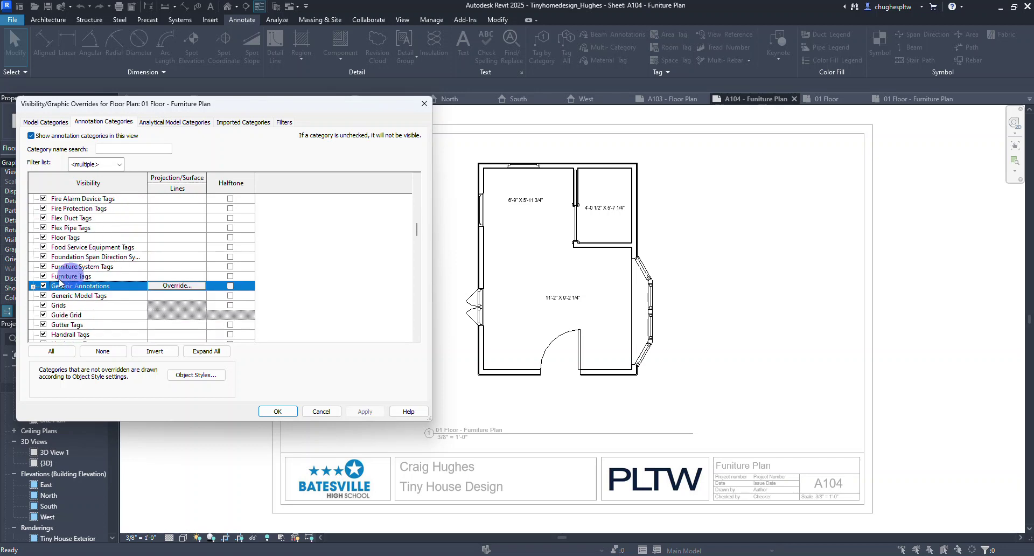
left_click(358, 410)
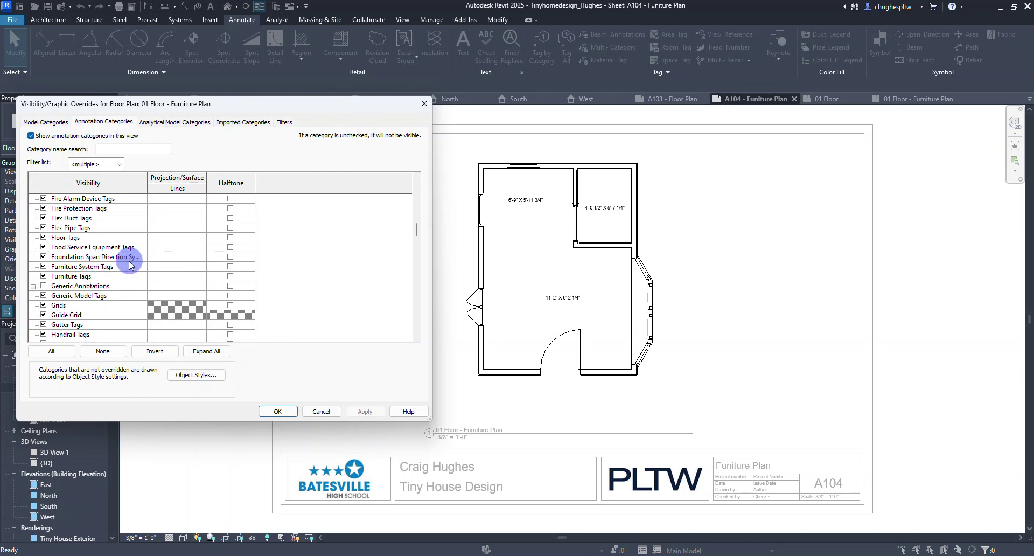
Hide Text Notes in the view and apply.
key("t")
scroll(98, 261, "down", 2)
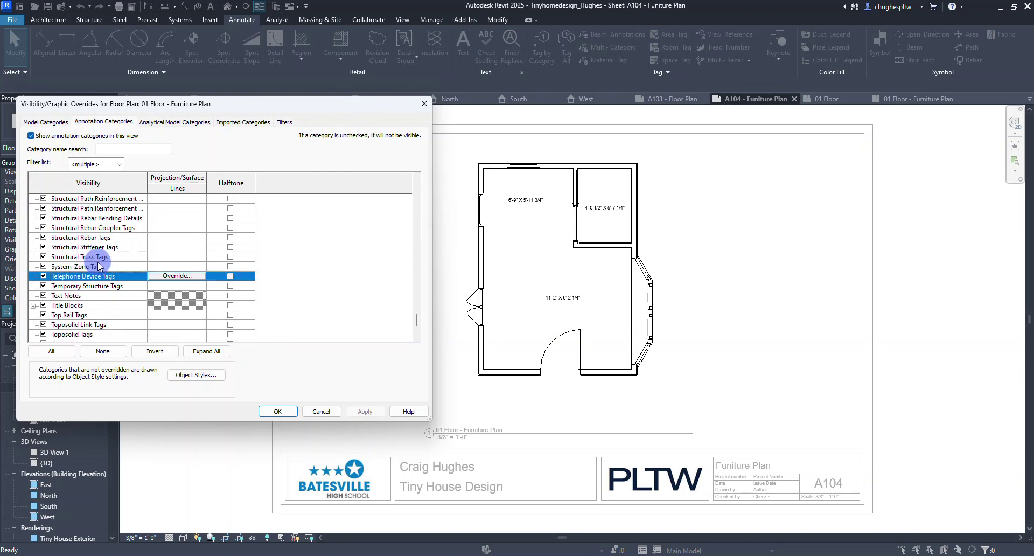
left_click(43, 295)
left_click(352, 411)
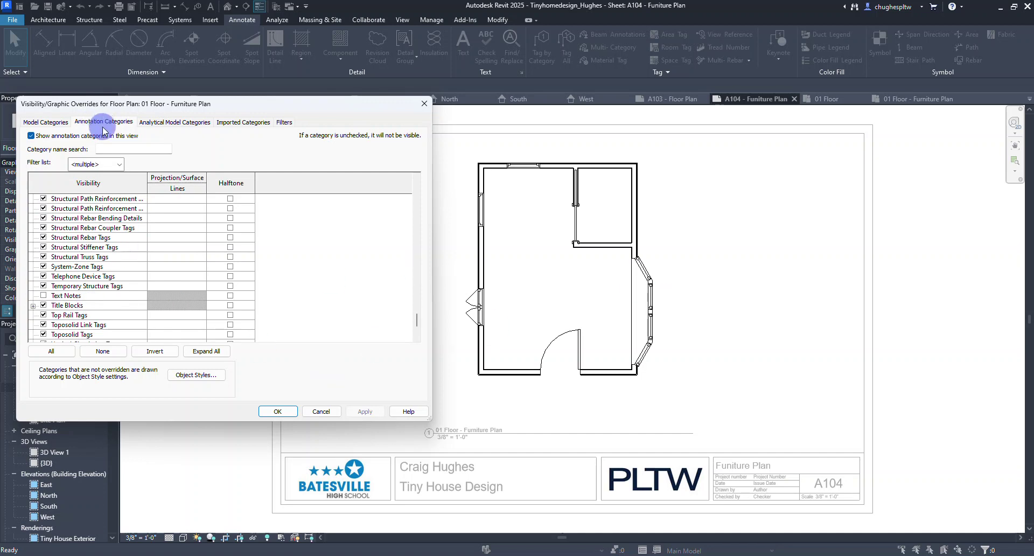
Turn on Furniture in the Model Categories, leaving Floors off.
left_click(38, 122)
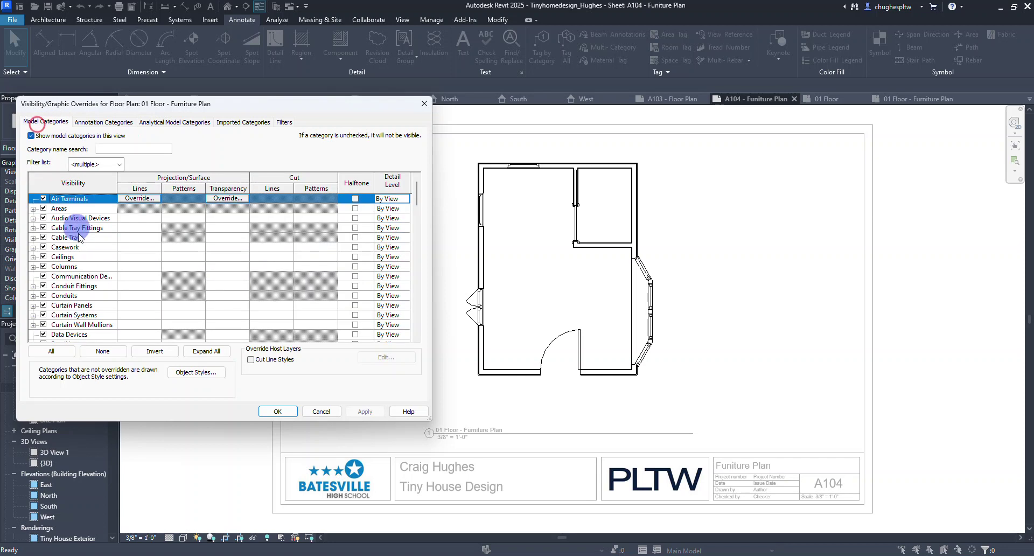
key("f")
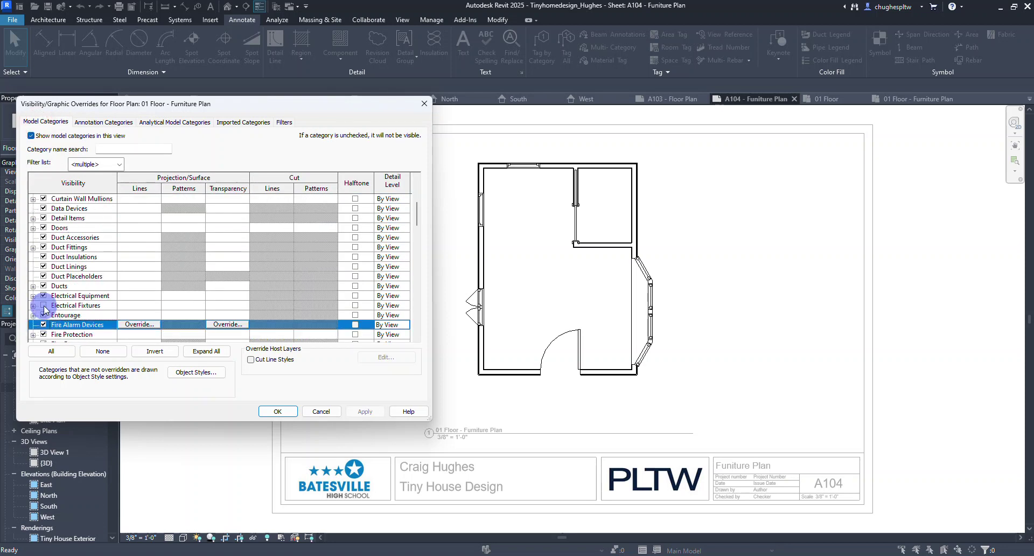
scroll(73, 323, "down", 2)
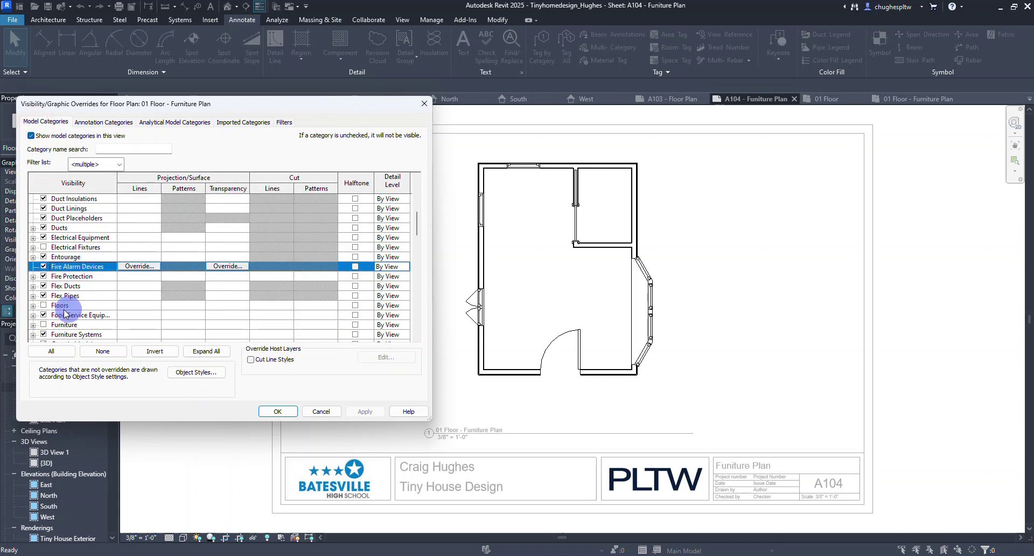
left_click(44, 305)
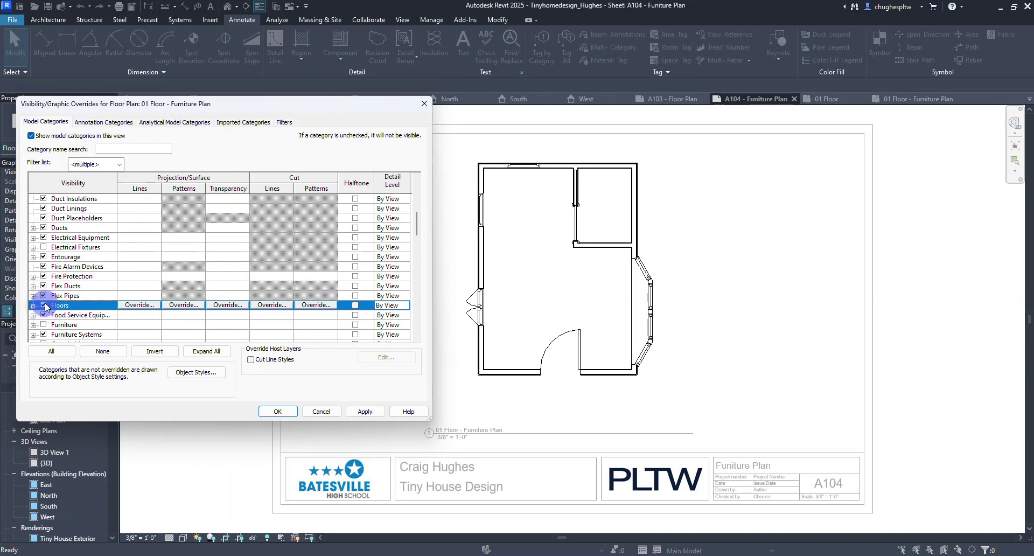
left_click(44, 306)
left_click(44, 325)
Turn on Plumbing Fixtures, apply, and close Visibility/Graphics with OK.
scroll(79, 252, "down", 2)
scroll(65, 258, "down", 2)
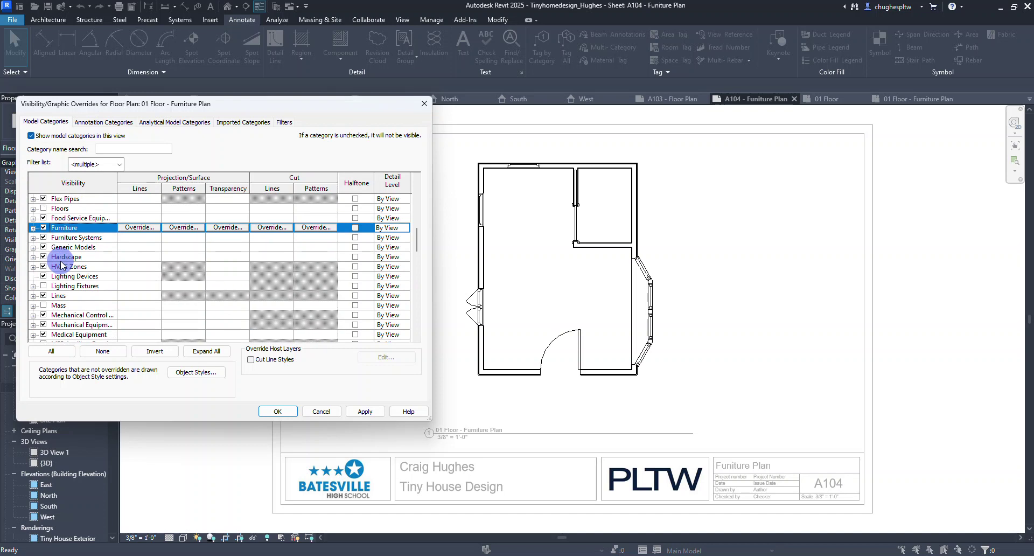
left_click(52, 283)
scroll(61, 260, "down", 3)
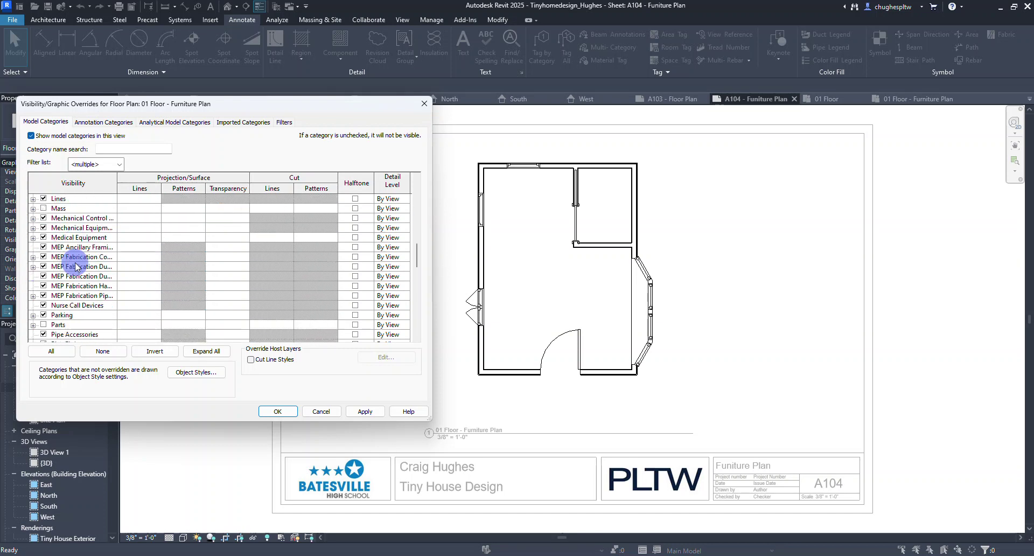
scroll(75, 266, "down", 3)
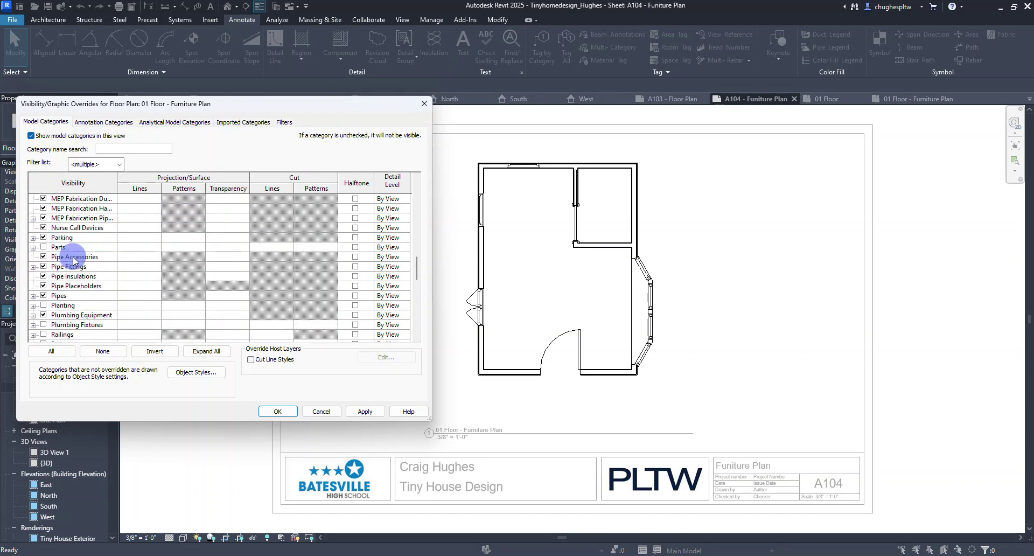
left_click(40, 323)
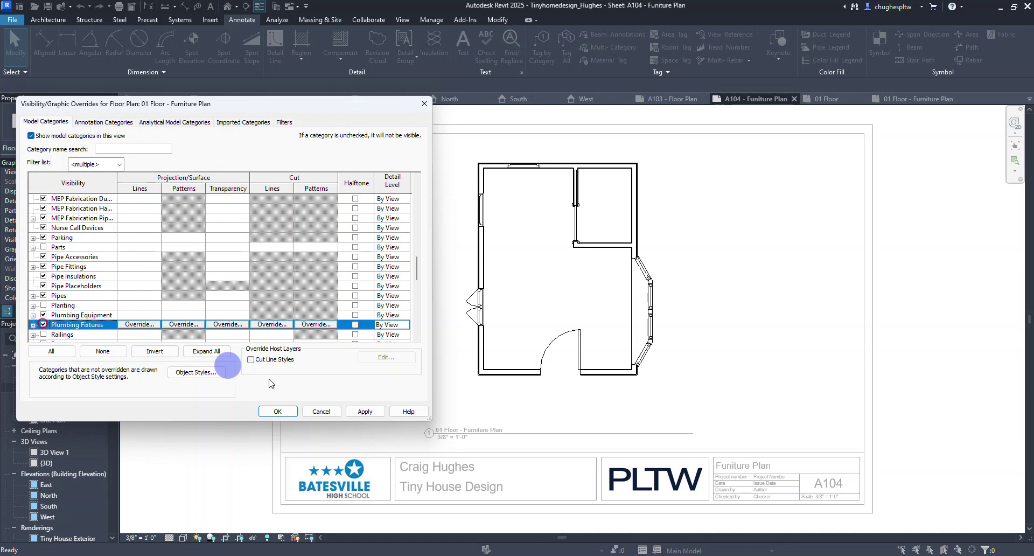
left_click(366, 412)
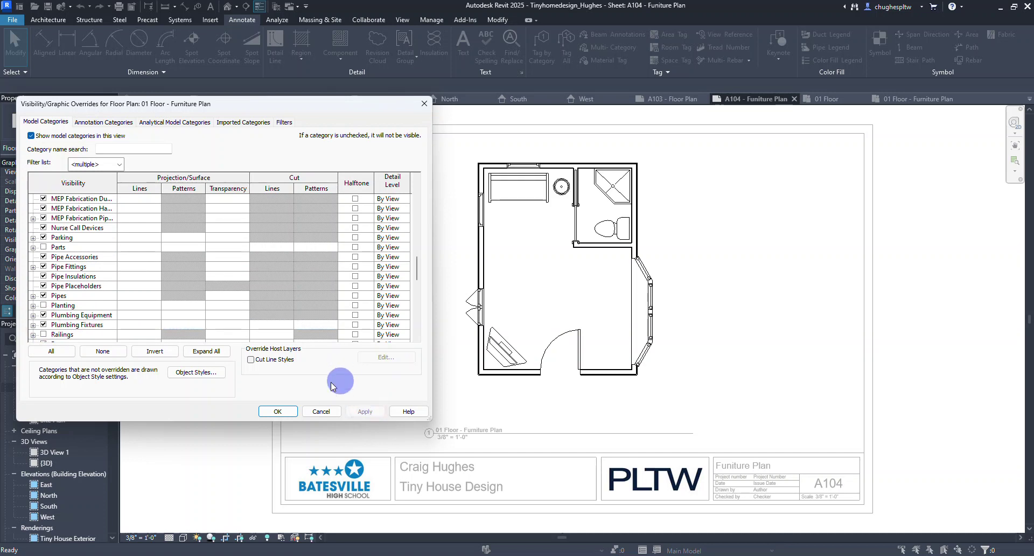
left_click(277, 412)
Move the furniture plan viewport slightly lower on sheet A104.
left_click(358, 273)
mouse_move(531, 277)
left_mouse_down()
mouse_move(527, 295)
mouse_move(527, 286)
left_mouse_up()
left_click(413, 410)
mouse_move(473, 432)
left_mouse_down()
mouse_move(515, 444)
mouse_move(517, 406)
mouse_move(538, 397)
mouse_move(565, 410)
left_mouse_up()
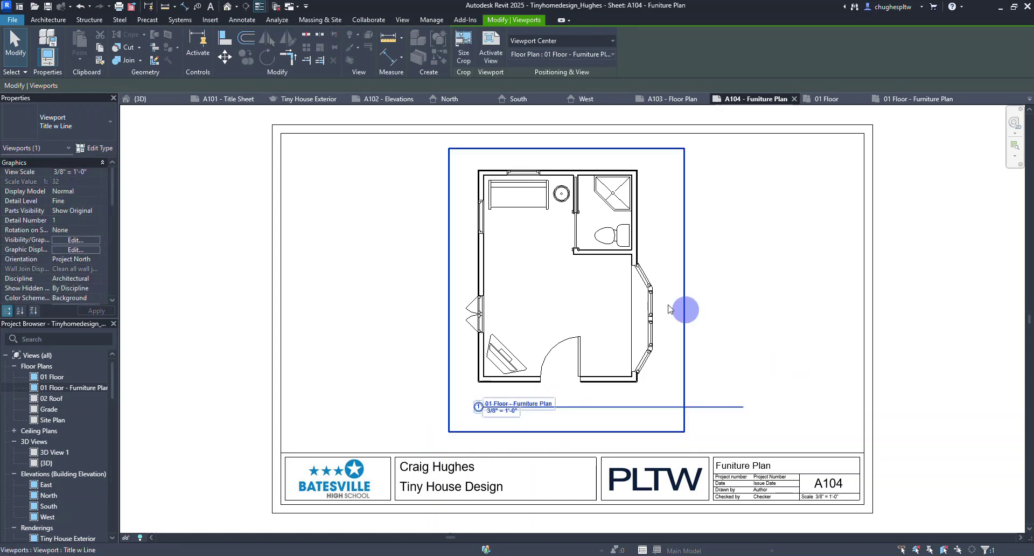
Shorten the viewport's title line to fit under the plan, then deselect.
left_click(616, 286)
left_click_drag(712, 404, 653, 404)
left_click(740, 373)
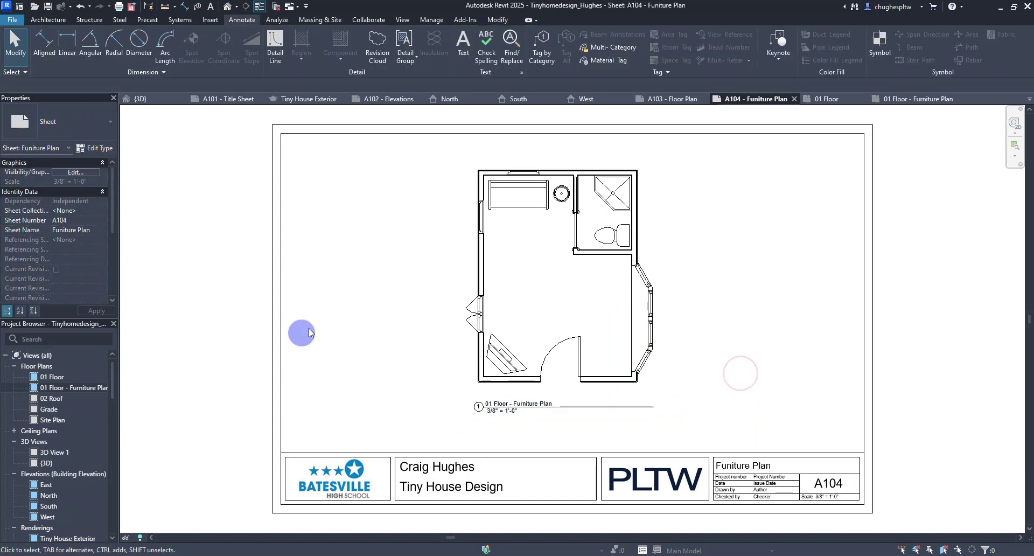